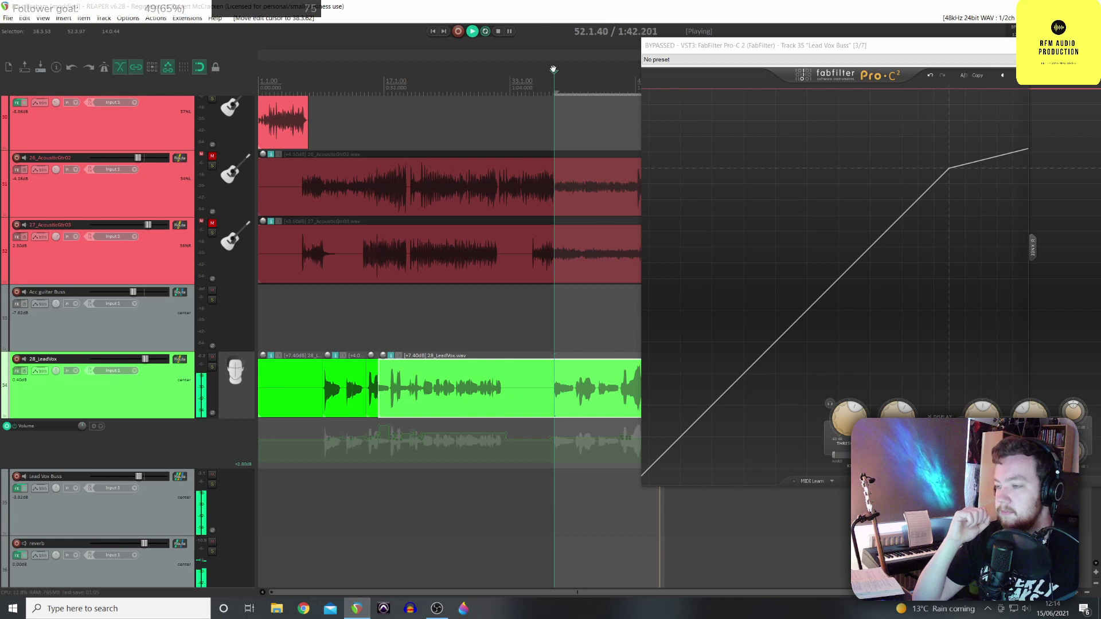
Stop playback with the edit cursor at the loop selection's start, and reposition the Lead Vox Buss compressor window so its controls are accessible
left_click(554, 70)
key("space")
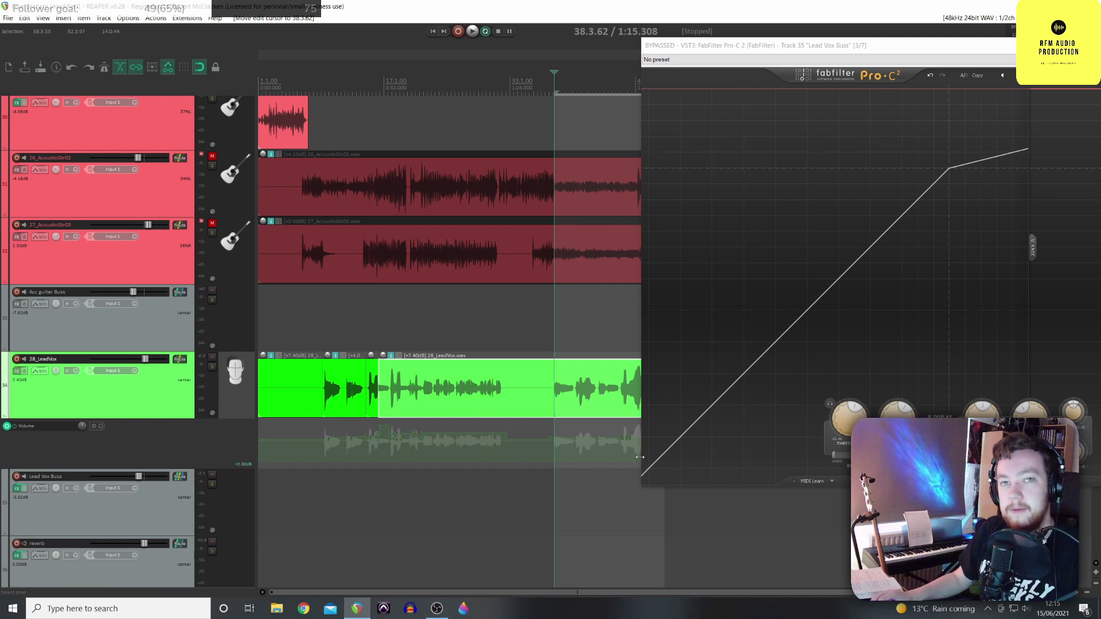
left_click_drag(824, 45, 897, 84)
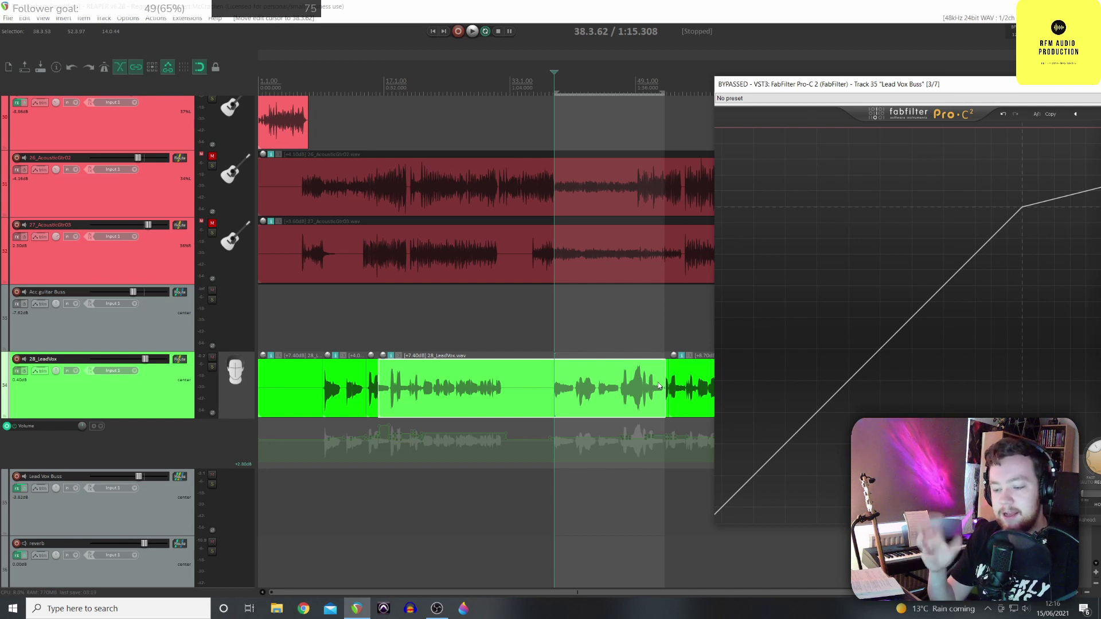
left_click_drag(953, 84, 514, 70)
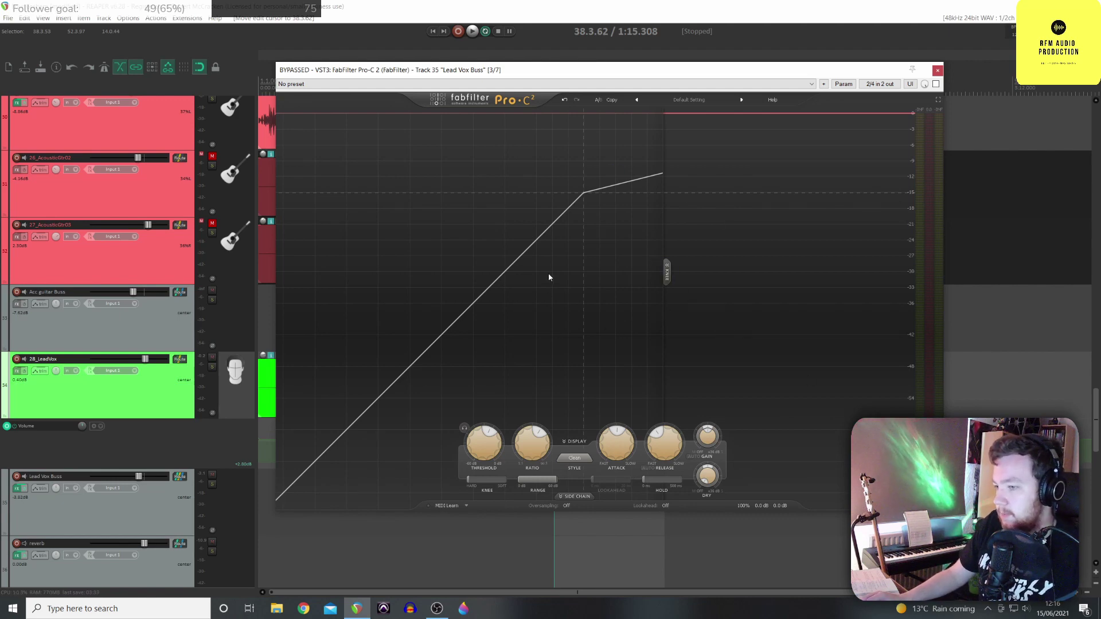
left_click_drag(571, 70, 508, 9)
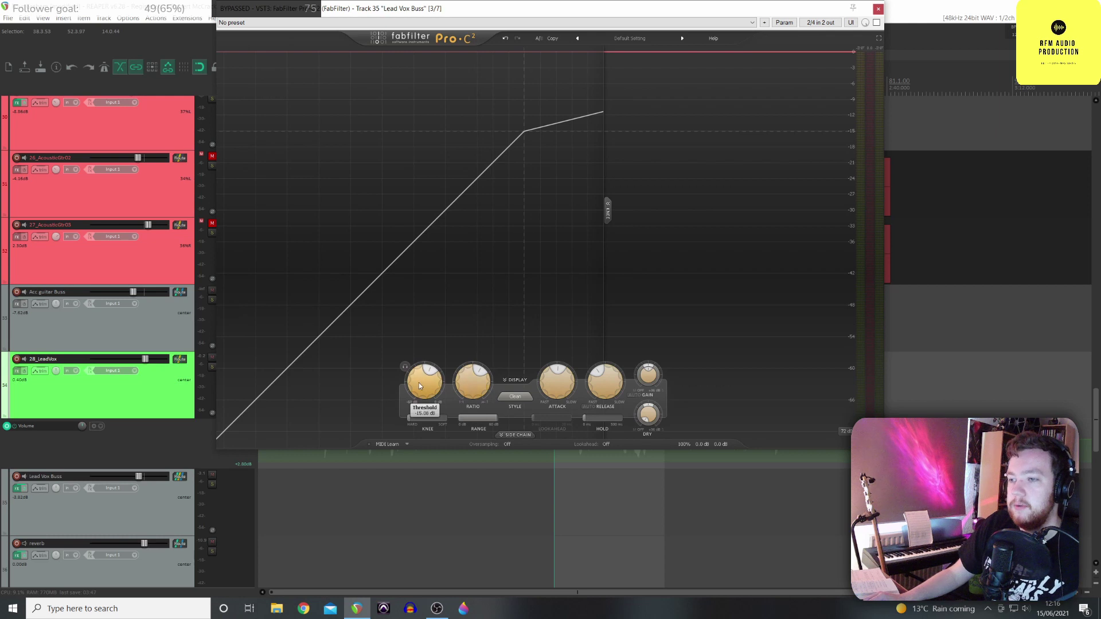
Lower the compressor's threshold to about -33 dB, and audition the vocal loop with the compressor taken out of bypass
mouse_move(476, 380)
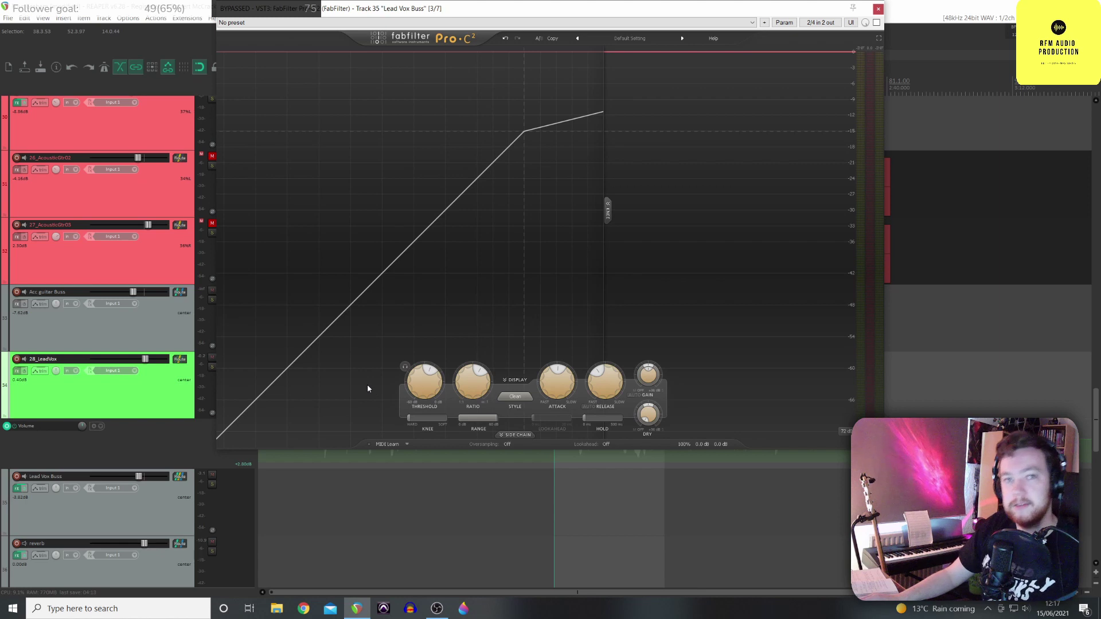
mouse_move(425, 374)
left_mouse_down()
mouse_move(418, 397)
mouse_move(418, 374)
mouse_move(418, 385)
left_mouse_up()
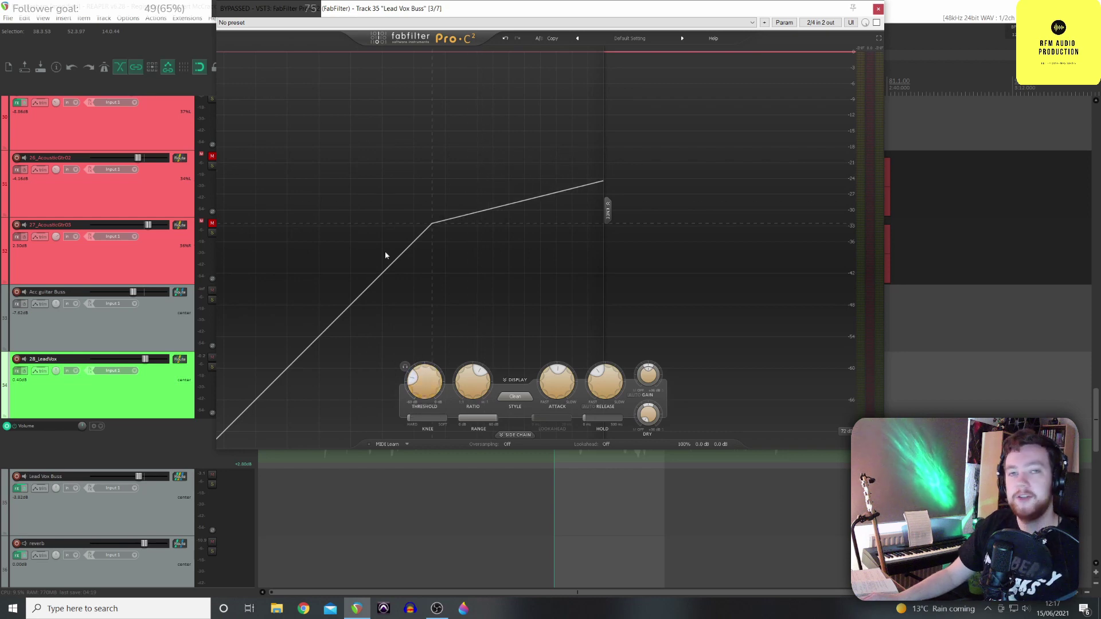
left_click_drag(462, 9, 524, 32)
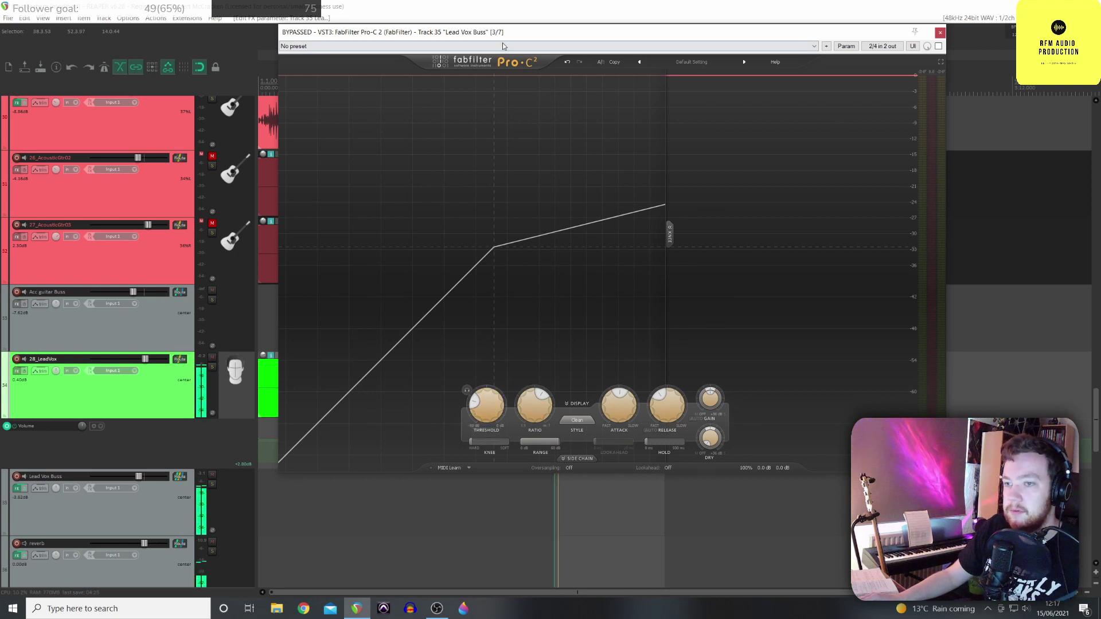
key("space")
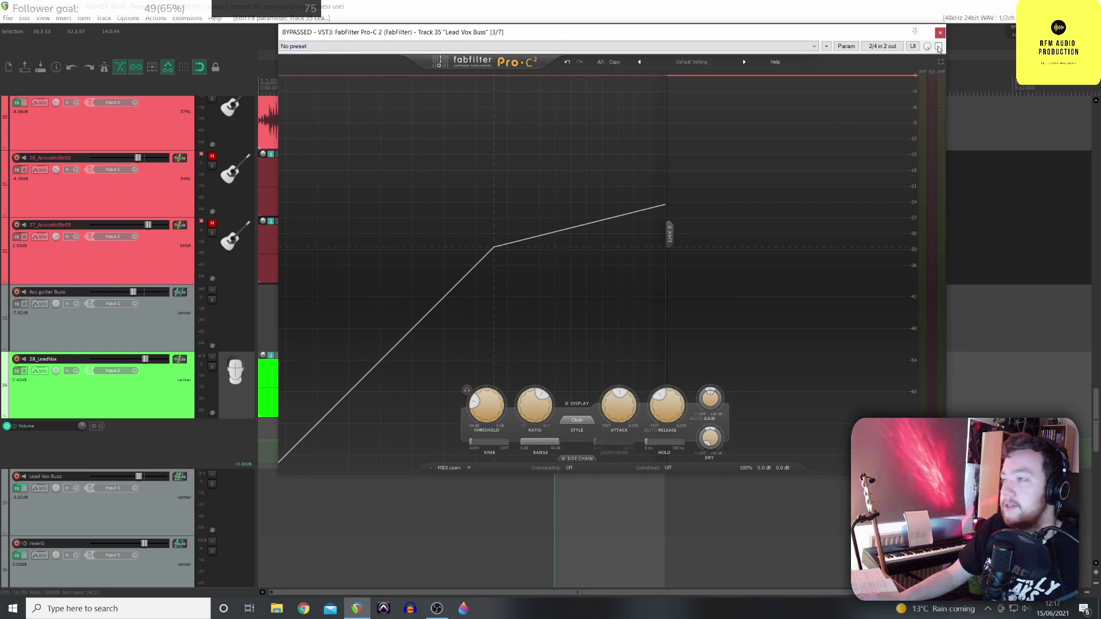
left_click(938, 47)
key("space")
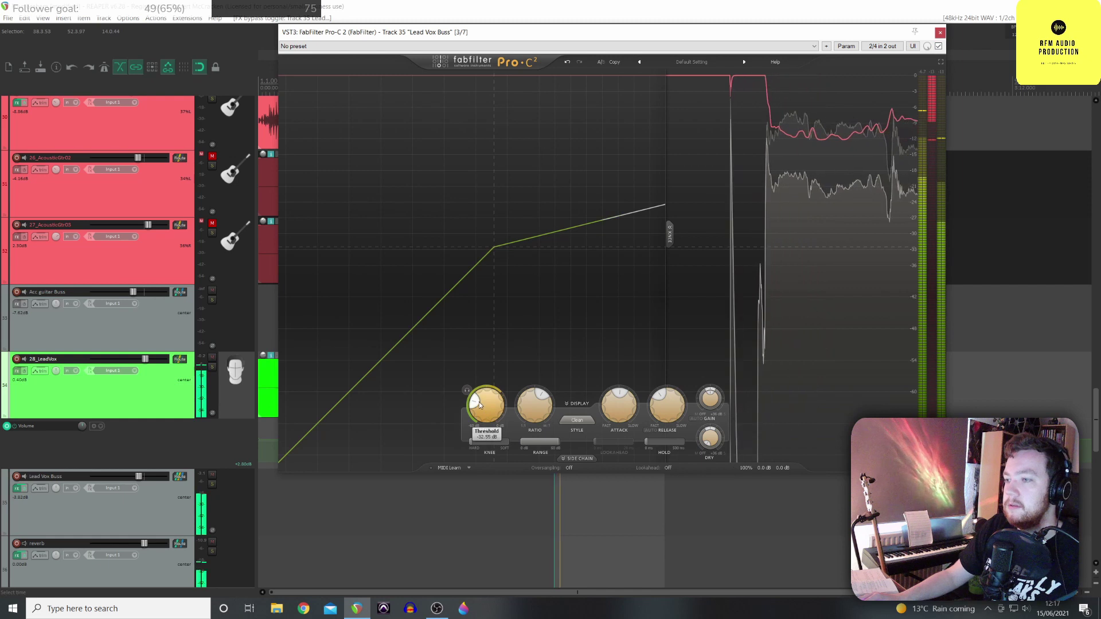
Try compressor thresholds of about -18 dB and -6 dB against the playing vocal, and settle on about -16.5 dB
left_click_drag(480, 405, 505, 398)
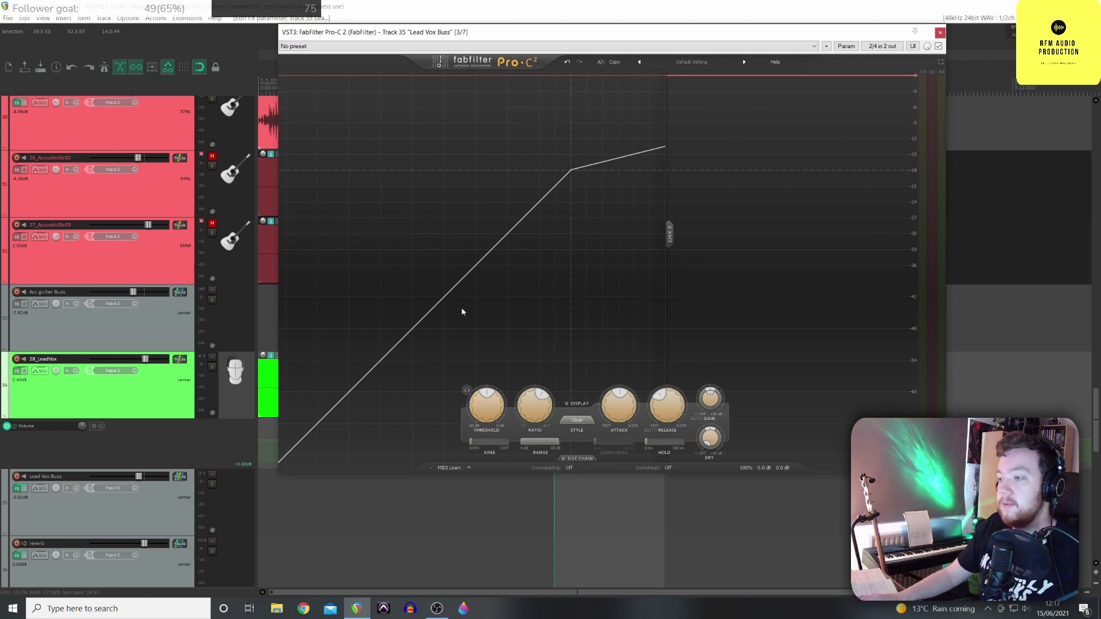
key("space")
left_click_drag(486, 405, 498, 375)
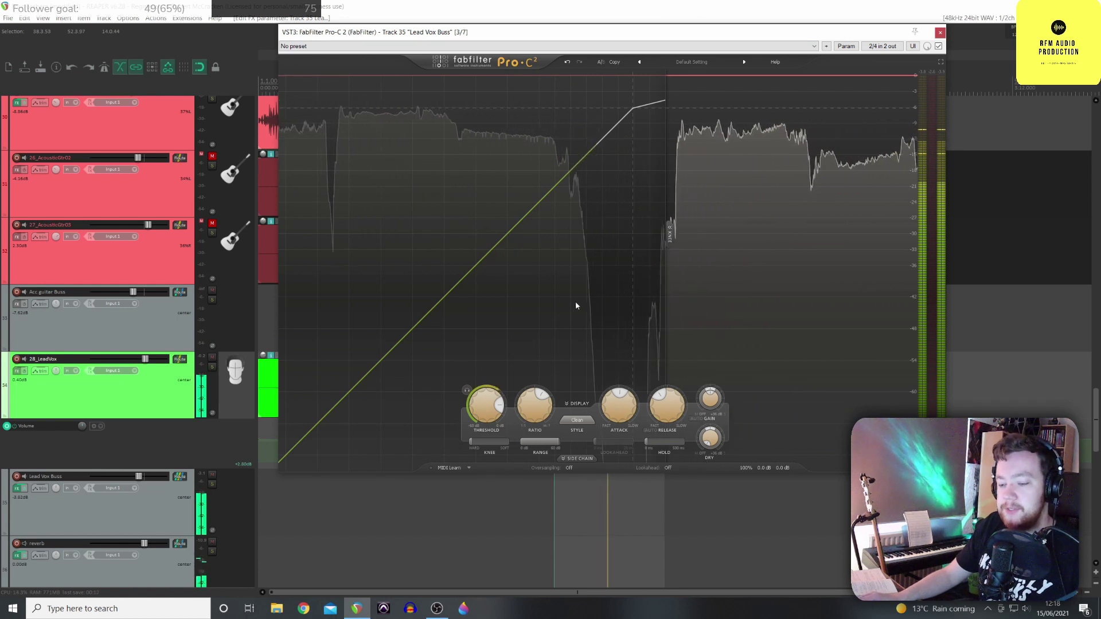
mouse_move(484, 406)
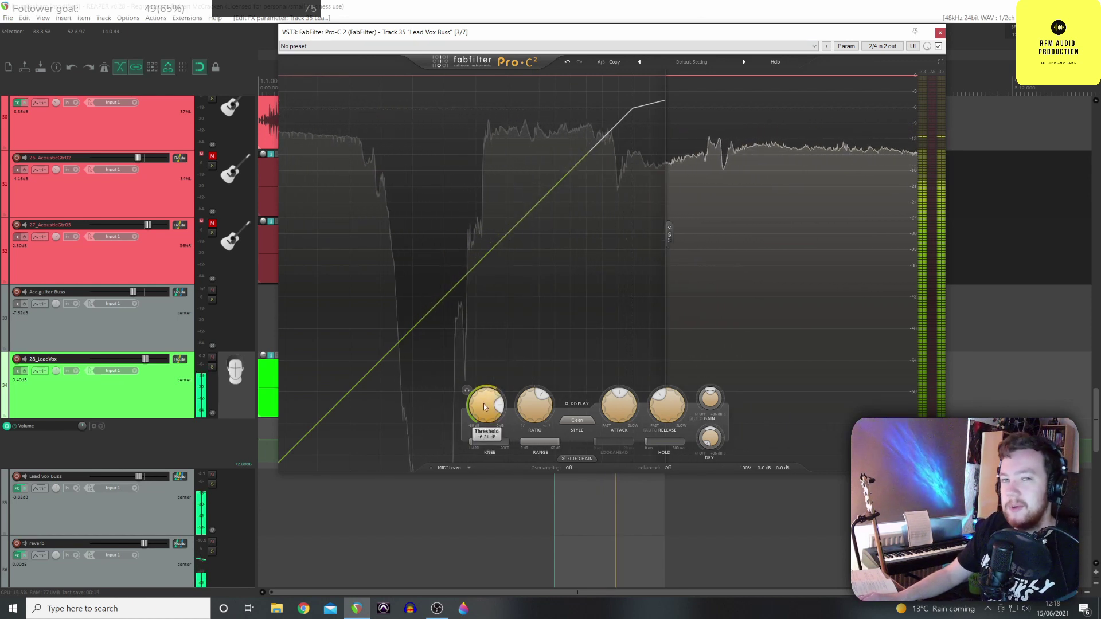
left_click_drag(484, 408, 466, 446)
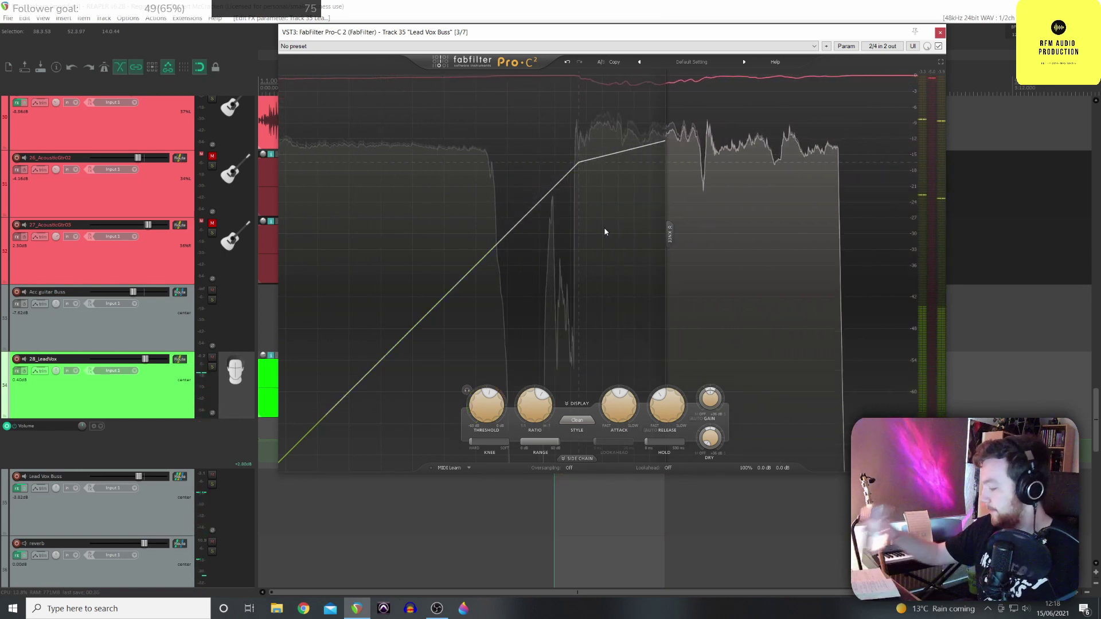
key("space")
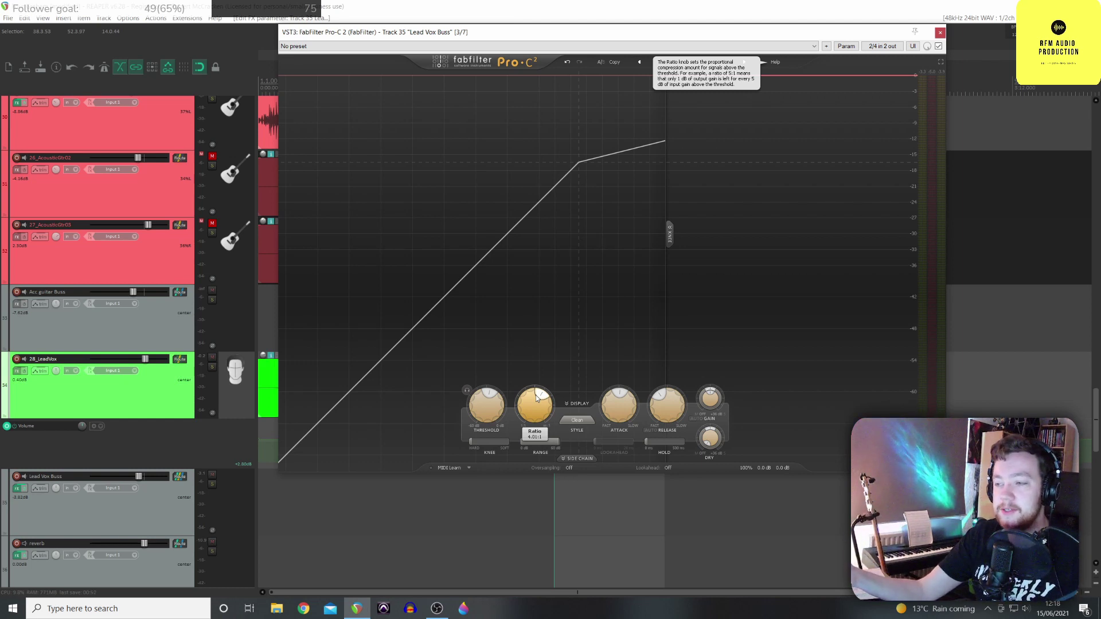
Sweep the compressor's ratio from 1:1 through about 3:1 up to an almost flat limiting curve
left_click_drag(536, 398, 535, 447)
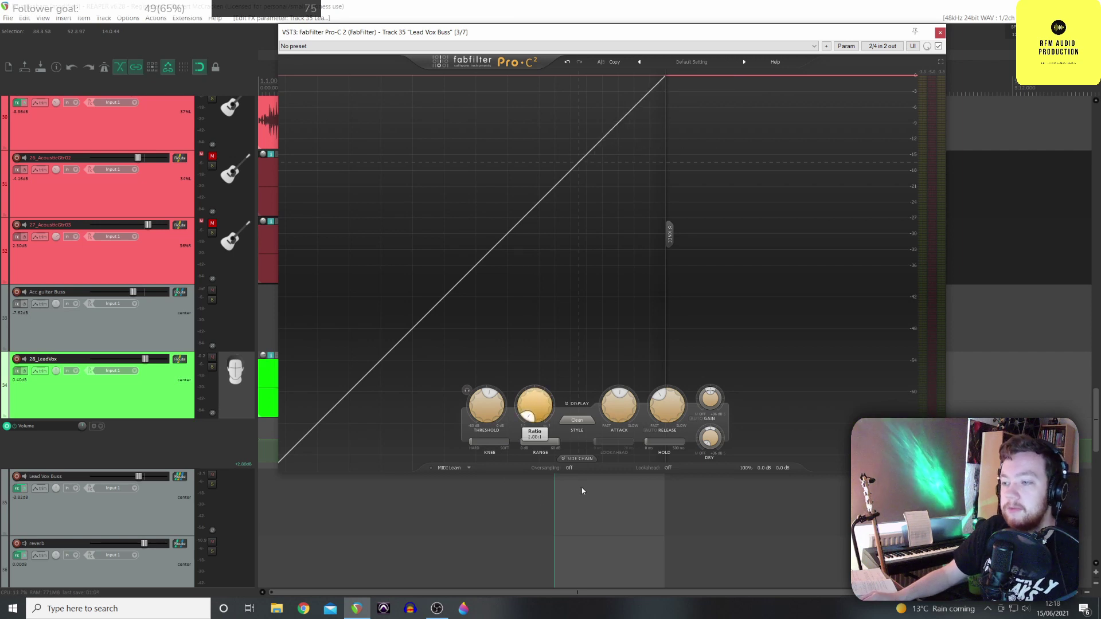
left_click_drag(535, 396, 534, 372)
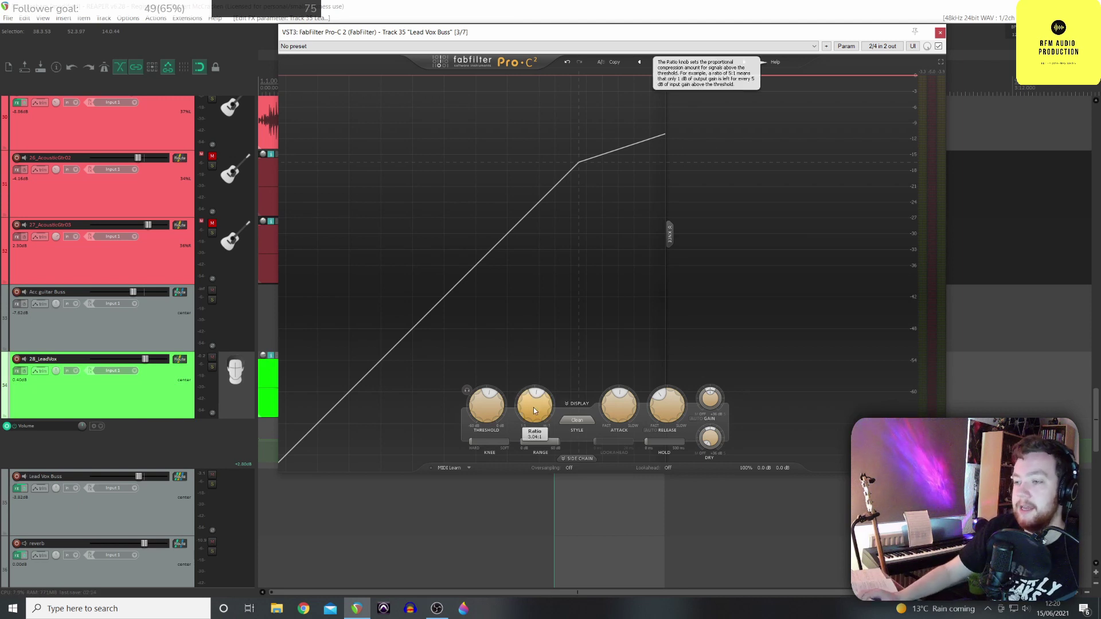
left_click_drag(534, 407, 534, 373)
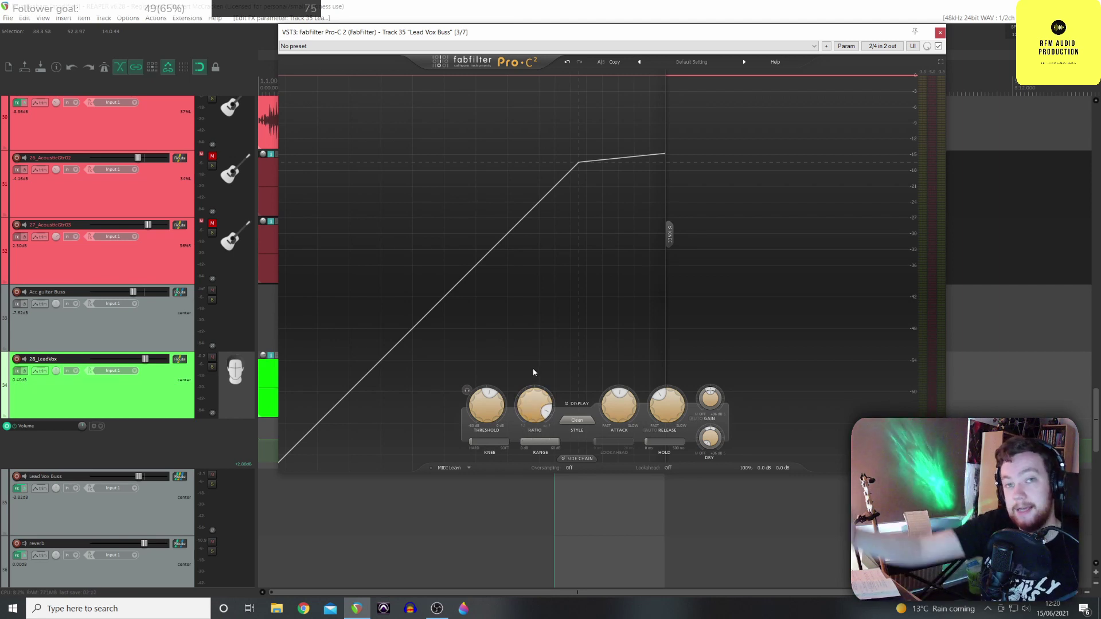
mouse_move(525, 396)
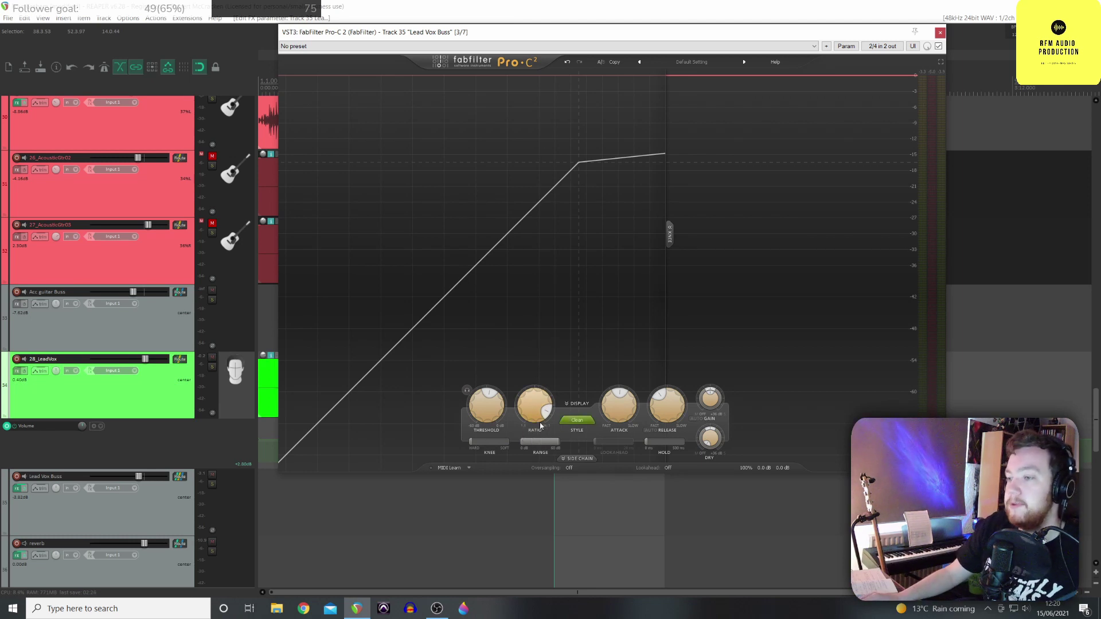
left_click_drag(524, 419, 553, 205)
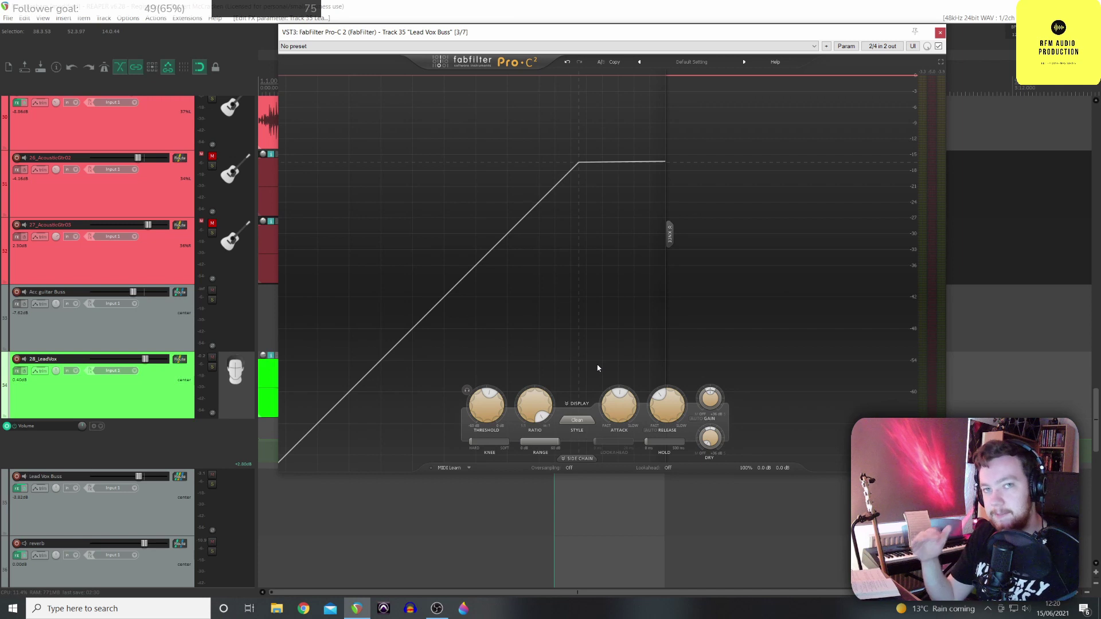
mouse_move(548, 407)
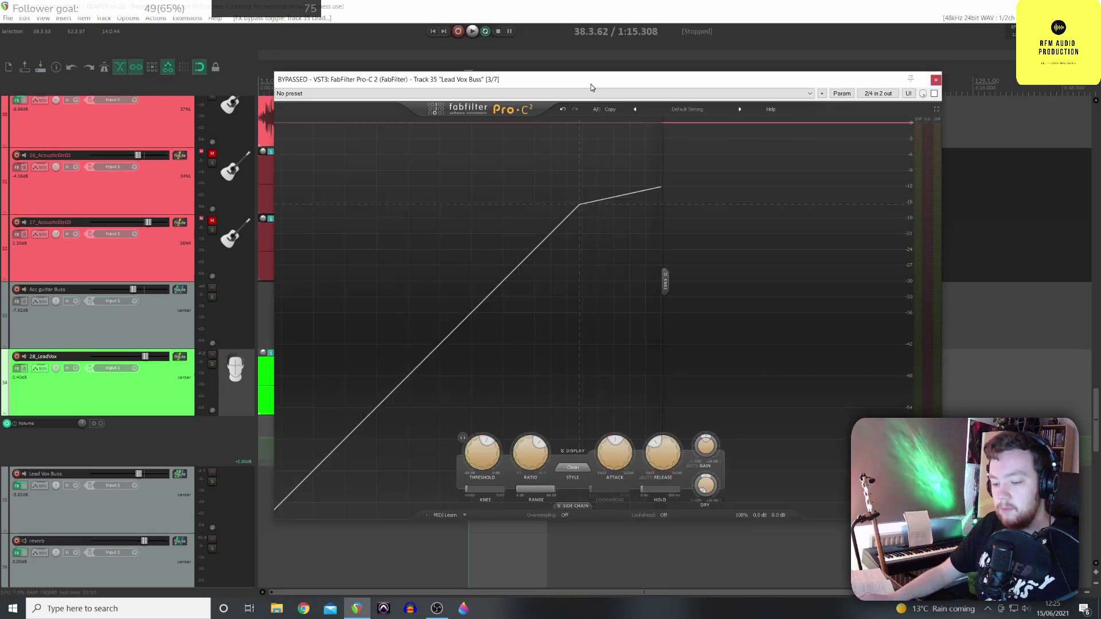
Enable the Lead Vox Buss compressor during loop playback, and audition the compressed vocal from the loop's start
left_click_drag(591, 84, 660, 78)
key("space")
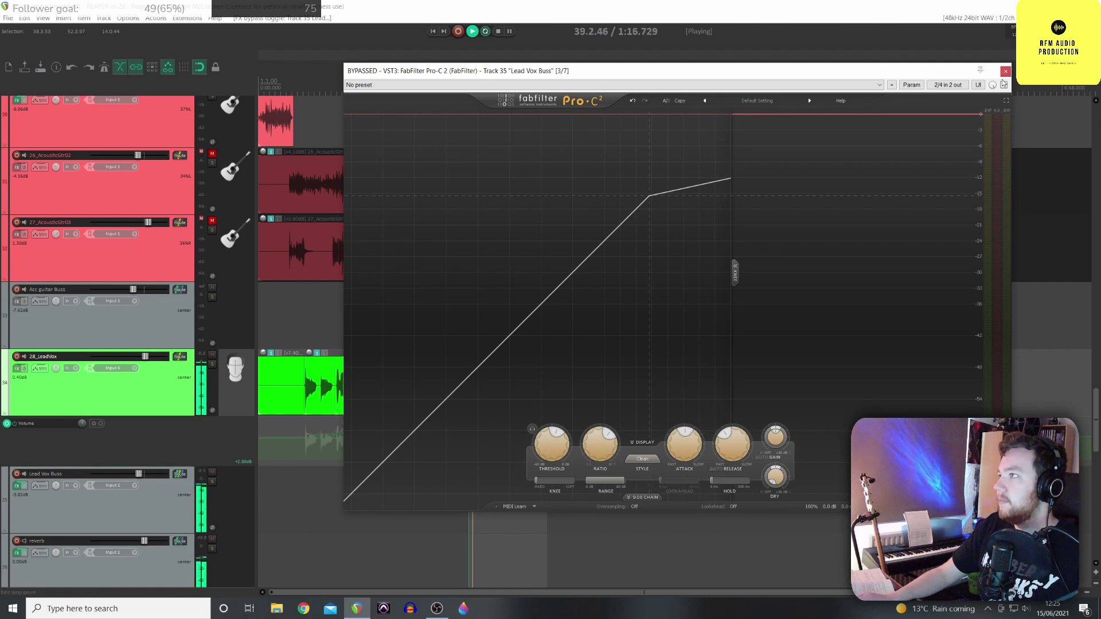
left_click(1004, 84)
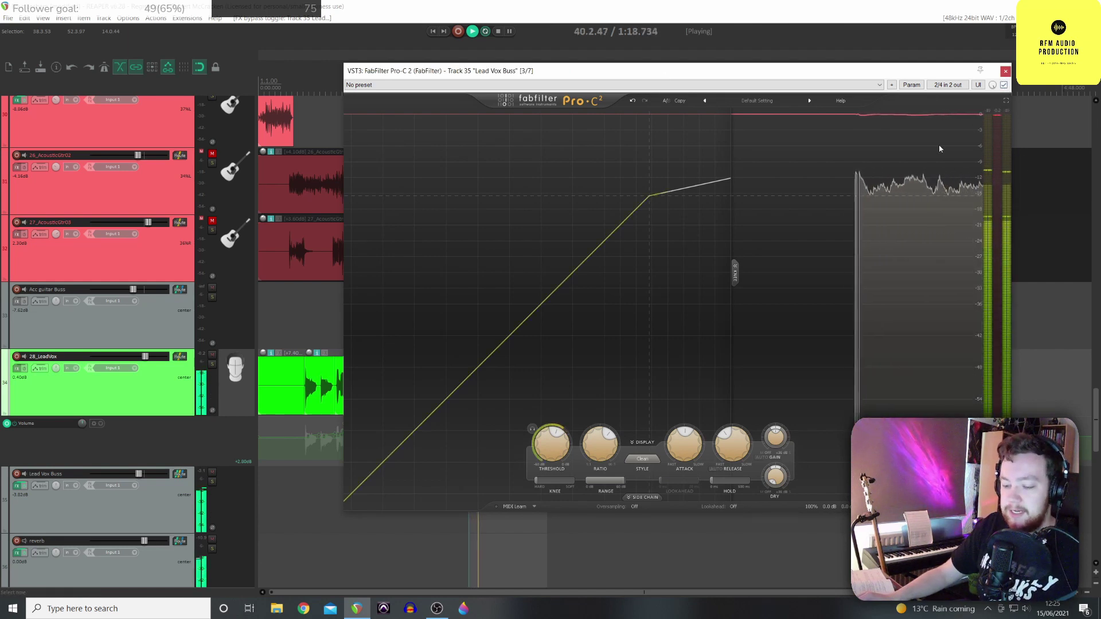
key("space")
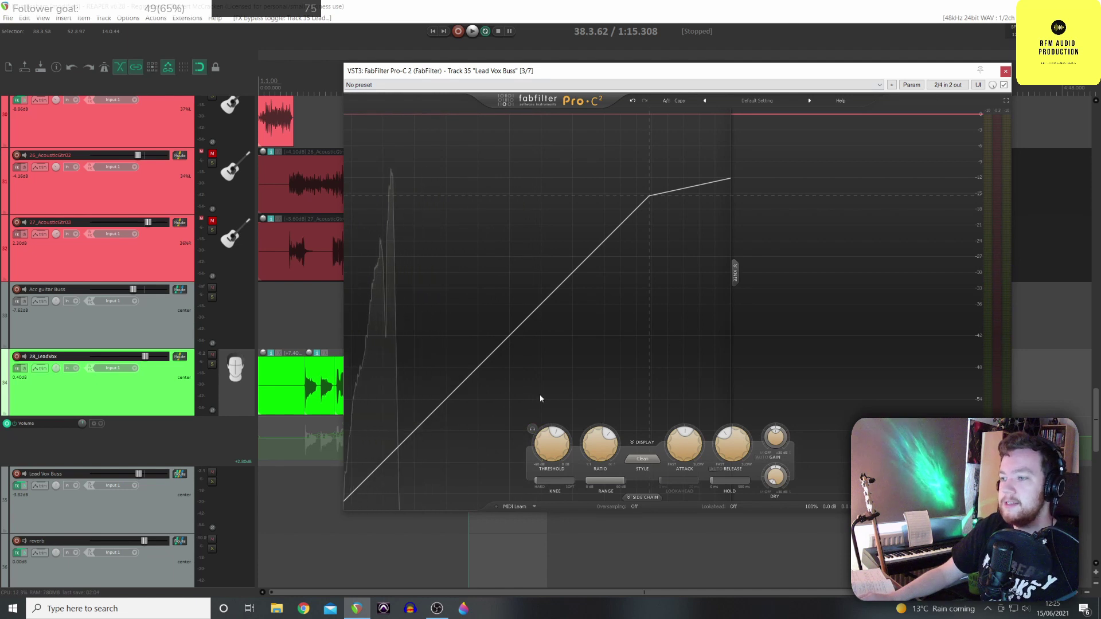
key("space")
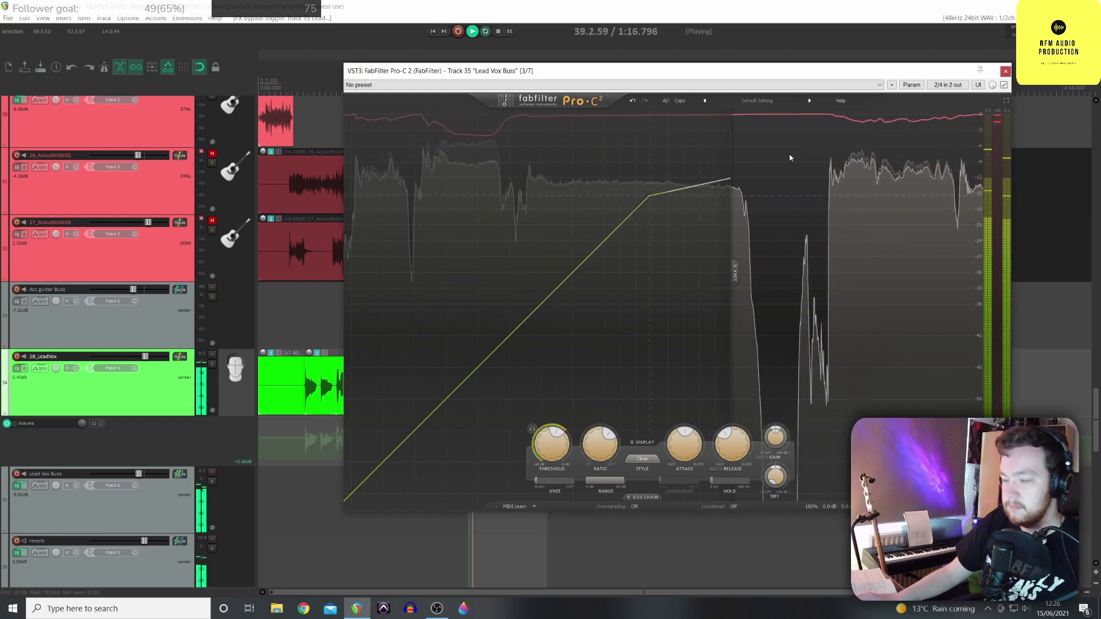
key("space")
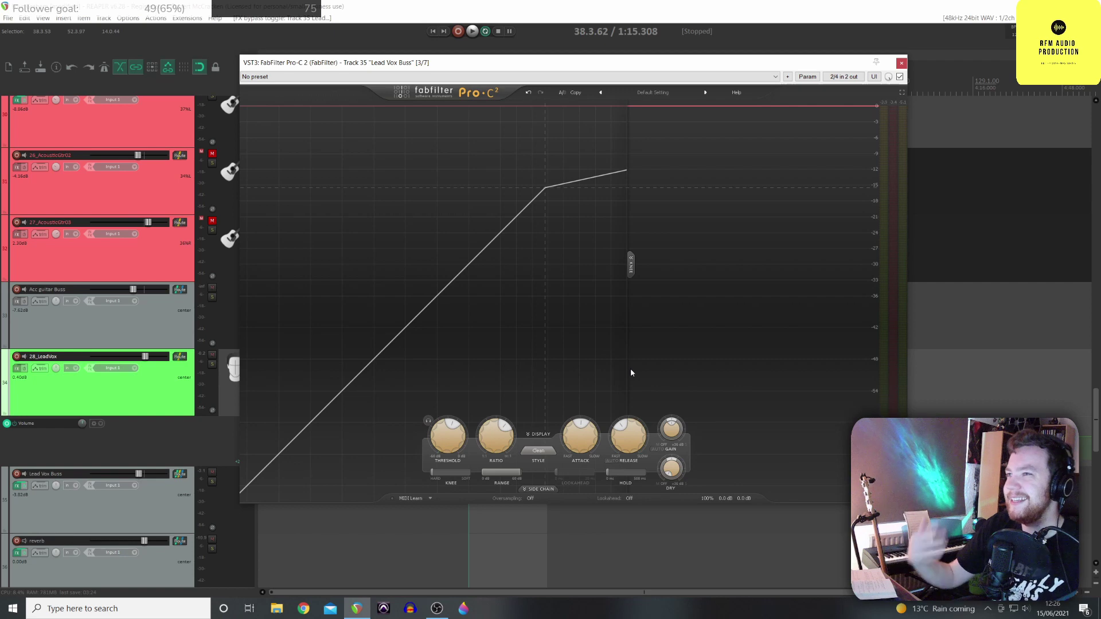
Play the lead vocal from position 47.1.88, and compare it with the compressor bypassed and enabled
left_click_drag(616, 64, 899, 67)
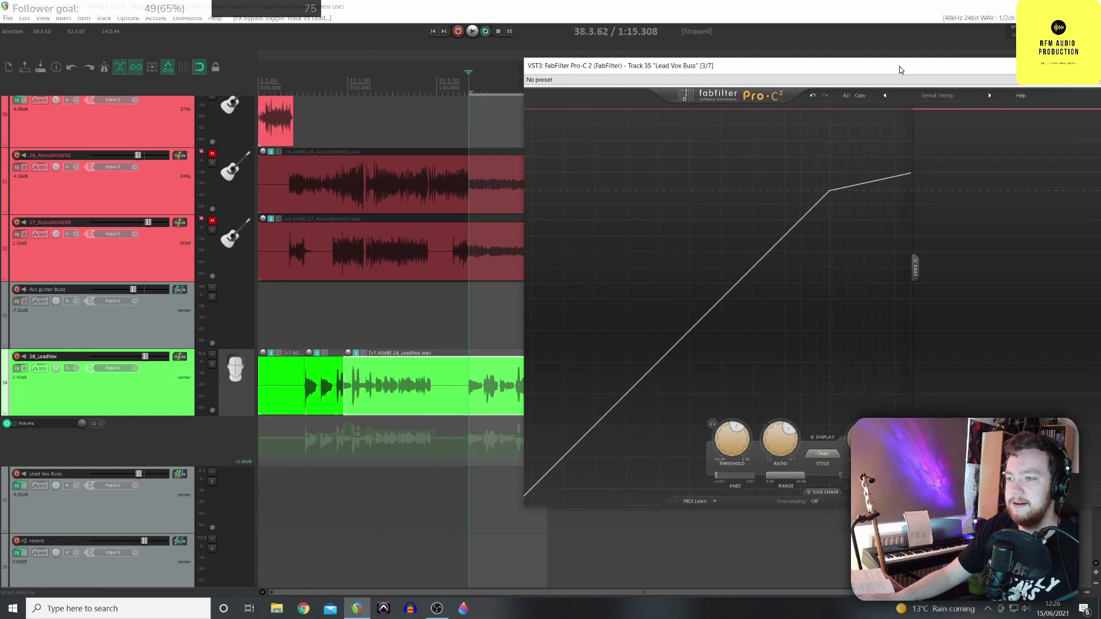
left_click(517, 370)
key("space")
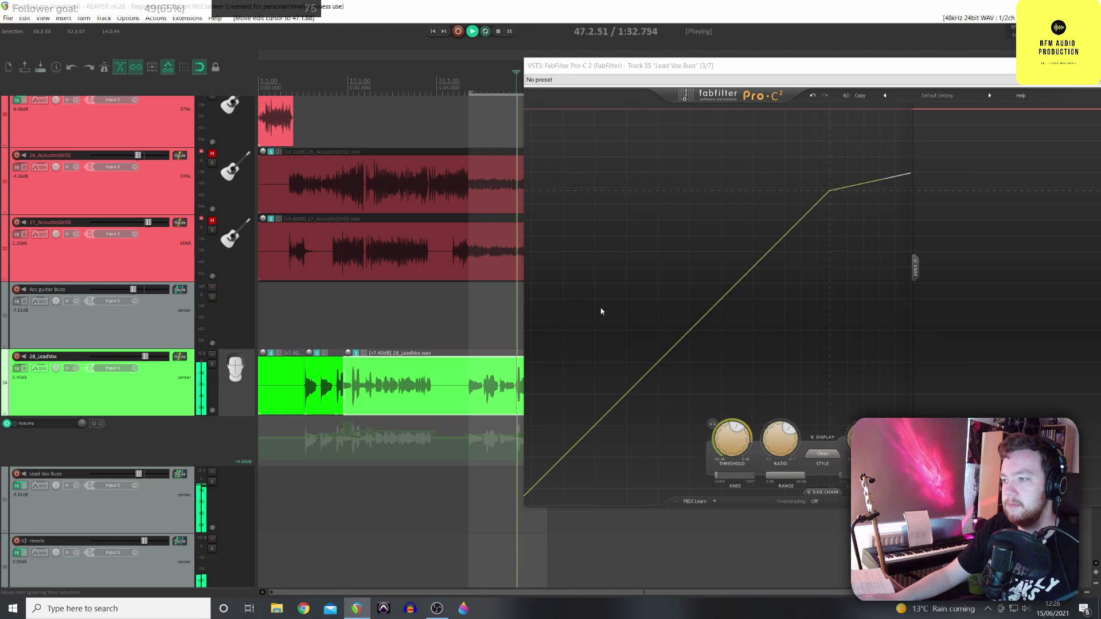
left_click_drag(803, 64, 452, 75)
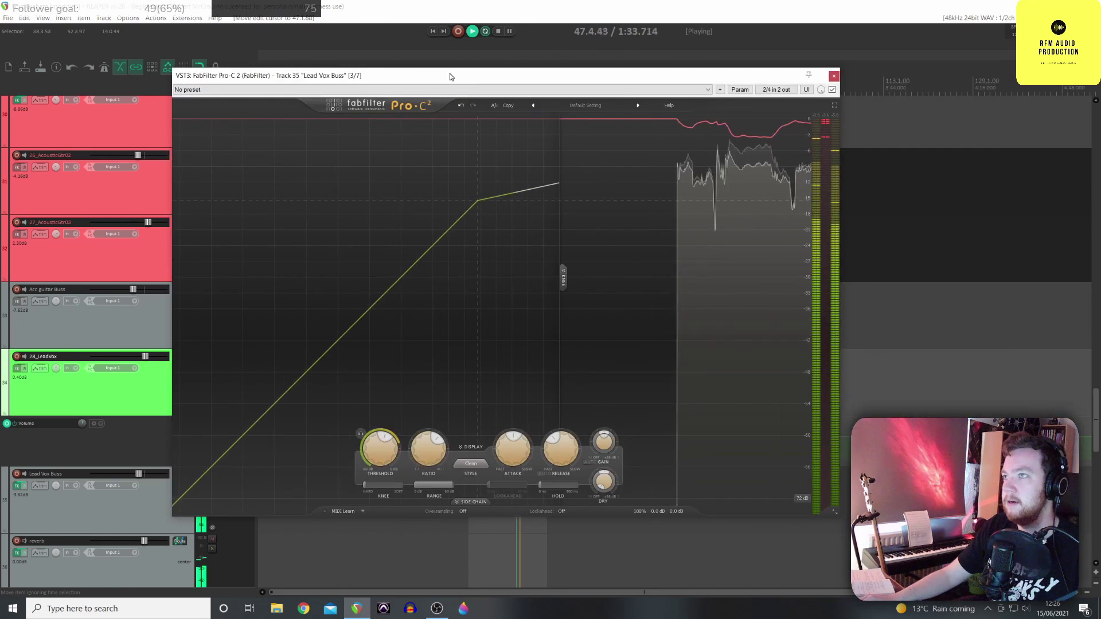
left_click(832, 90)
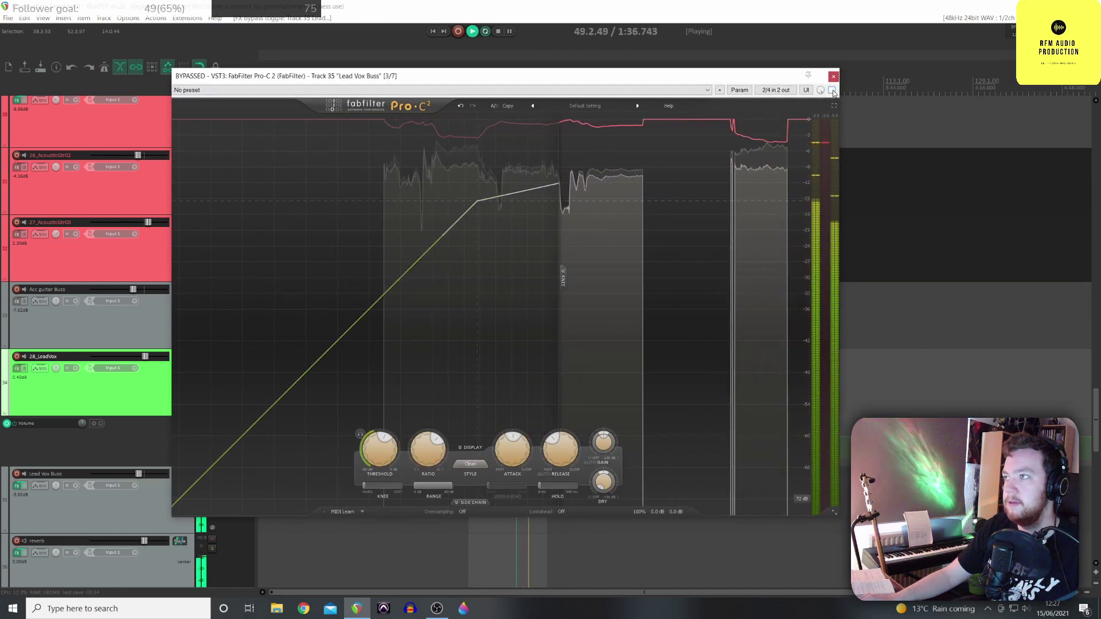
left_click(832, 90)
key("space")
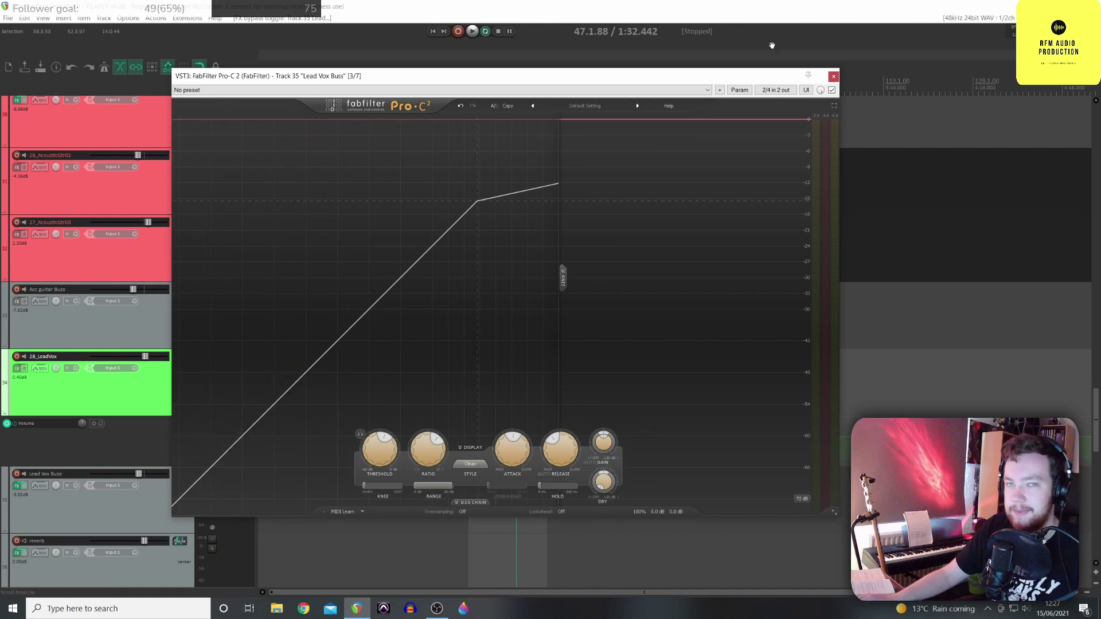
left_click(832, 90)
key("space")
left_click(831, 91)
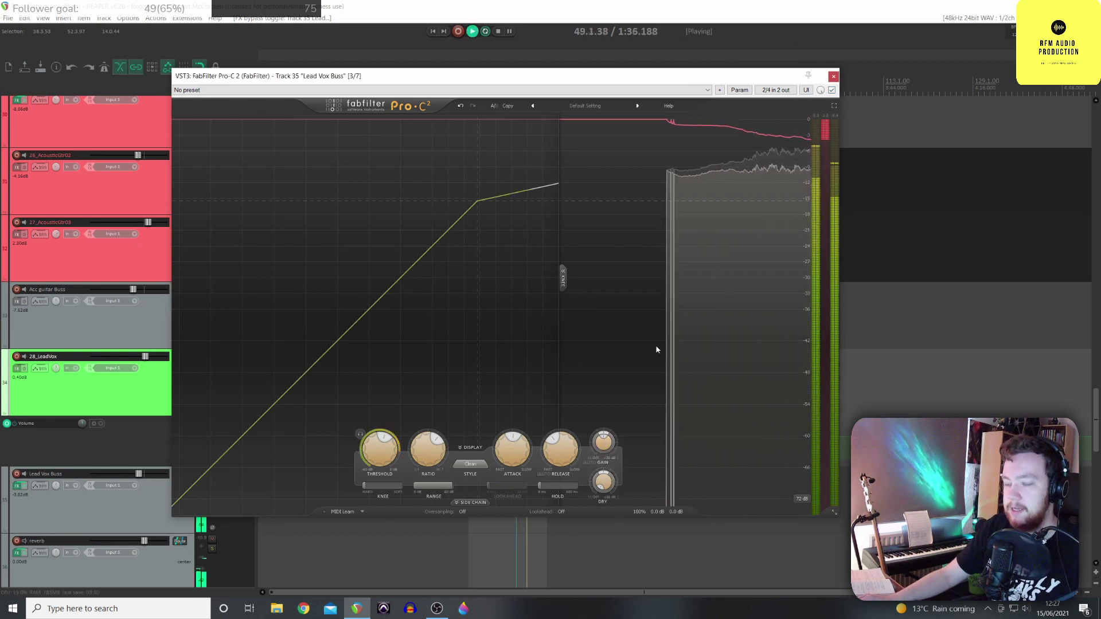
Raise the compressor's output gain as makeup for the lead vocal, and compare the result against bypass during playback
left_click(603, 440)
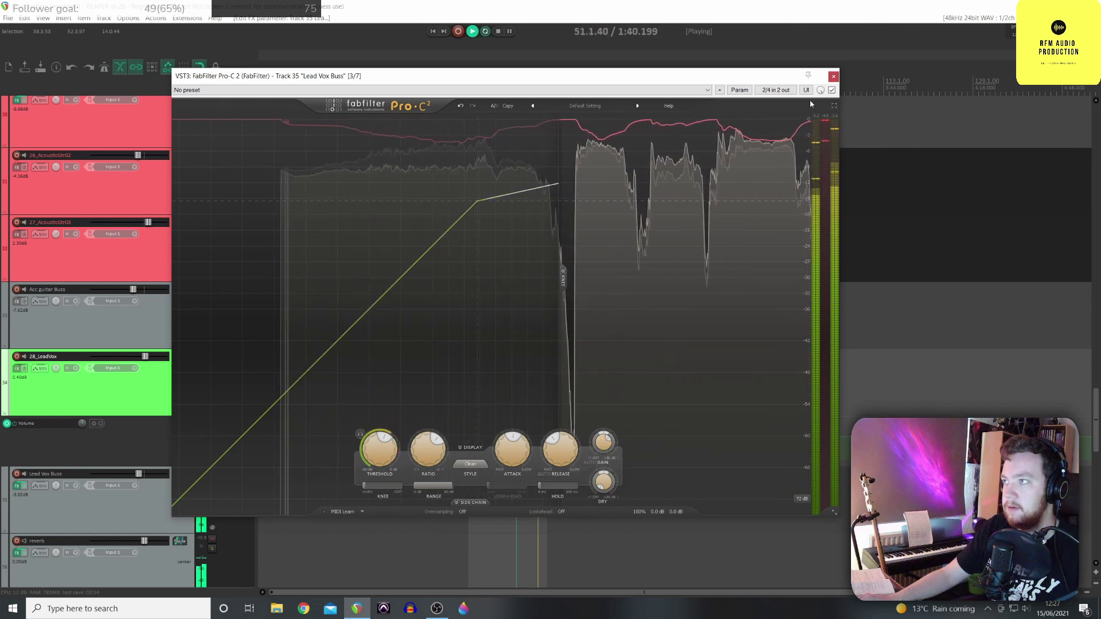
left_click(832, 90)
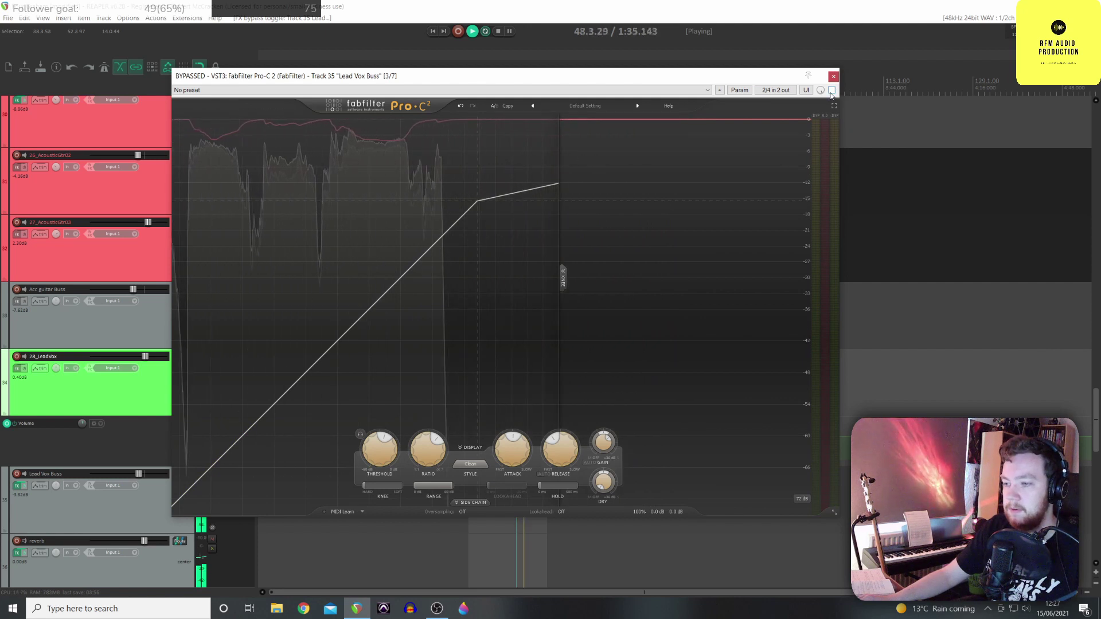
left_click(831, 91)
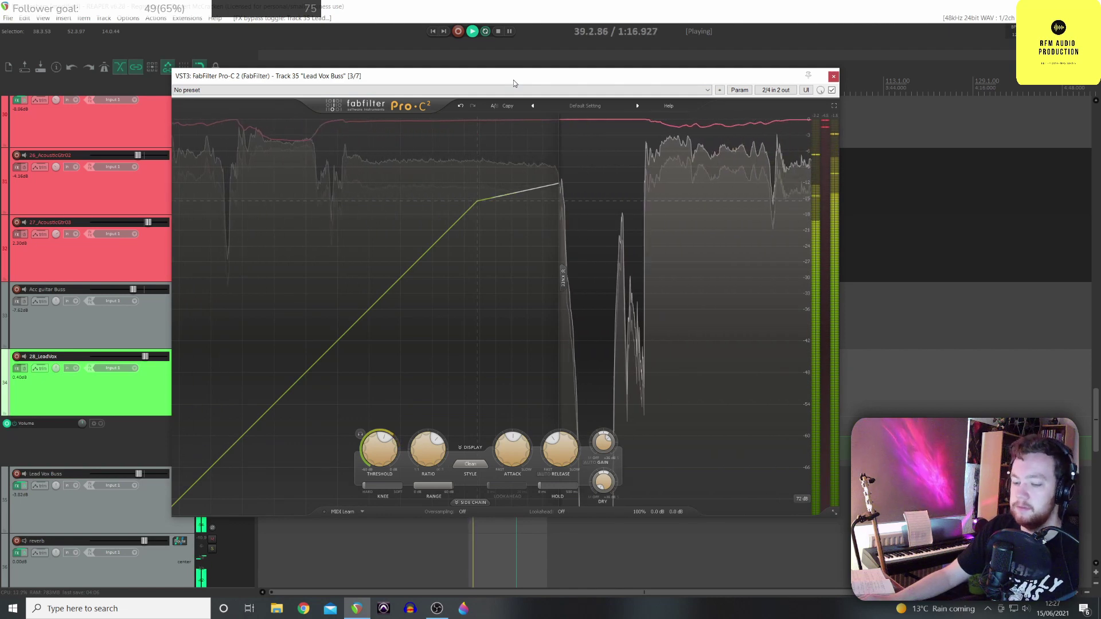
left_click_drag(514, 83, 602, 77)
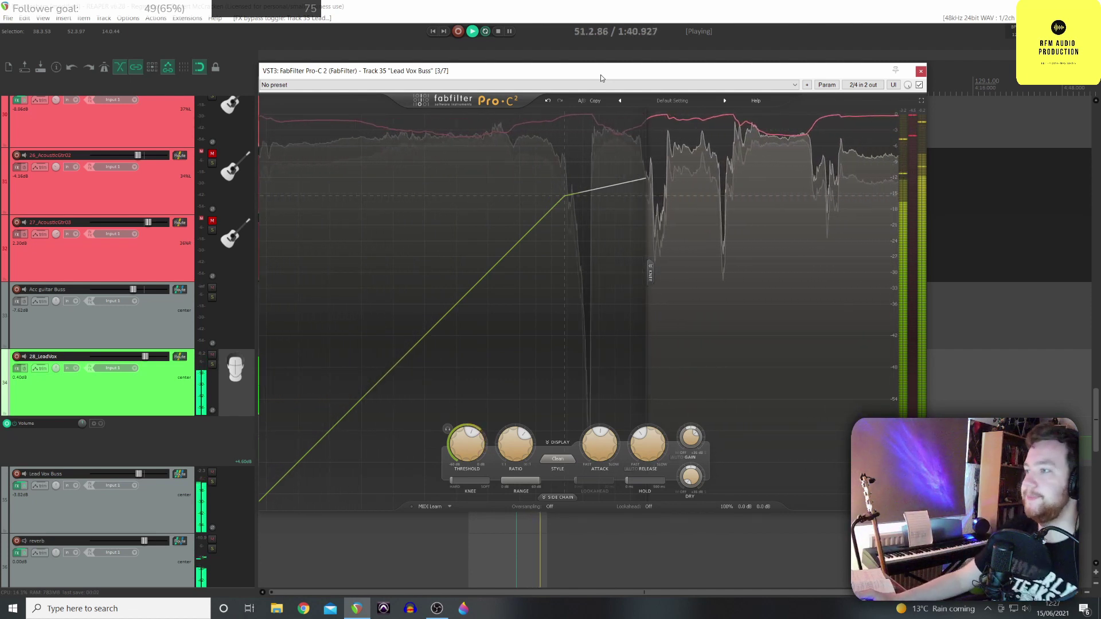
Stop playback, and sweep the compressor's attack from its fastest setting of 0.005 ms to its slowest of 250 ms
key("space")
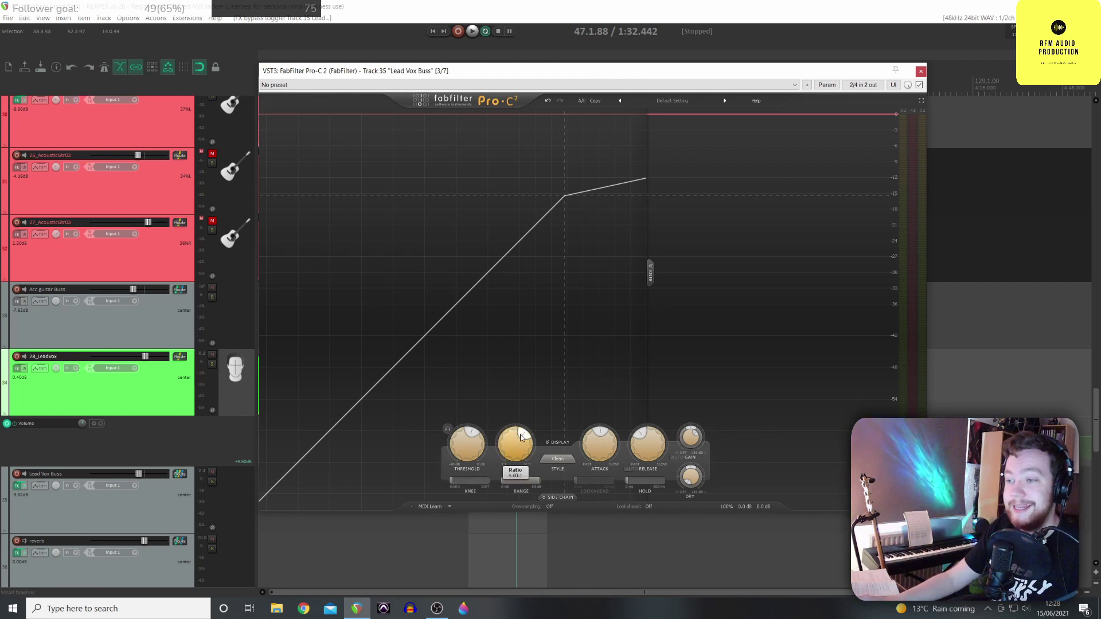
mouse_move(521, 438)
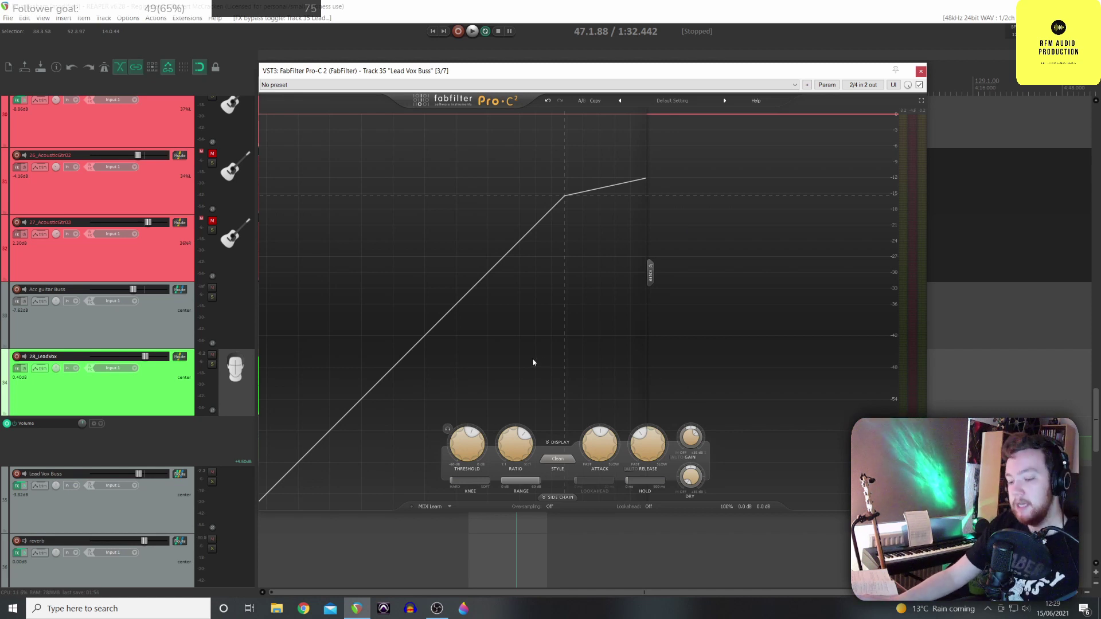
mouse_move(600, 445)
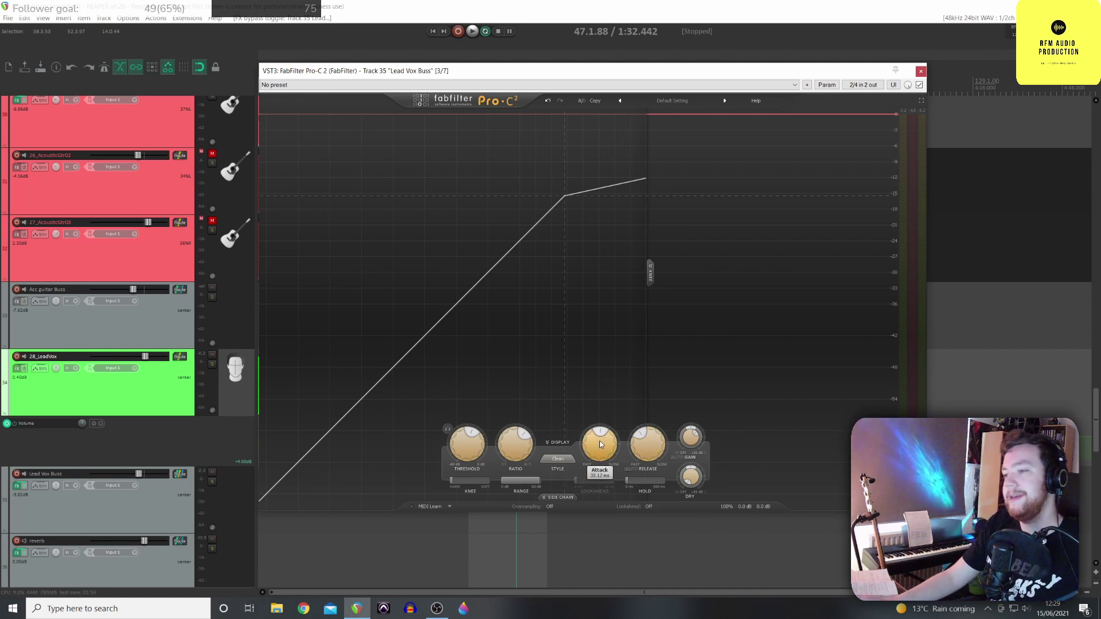
left_click_drag(604, 485, 595, 507)
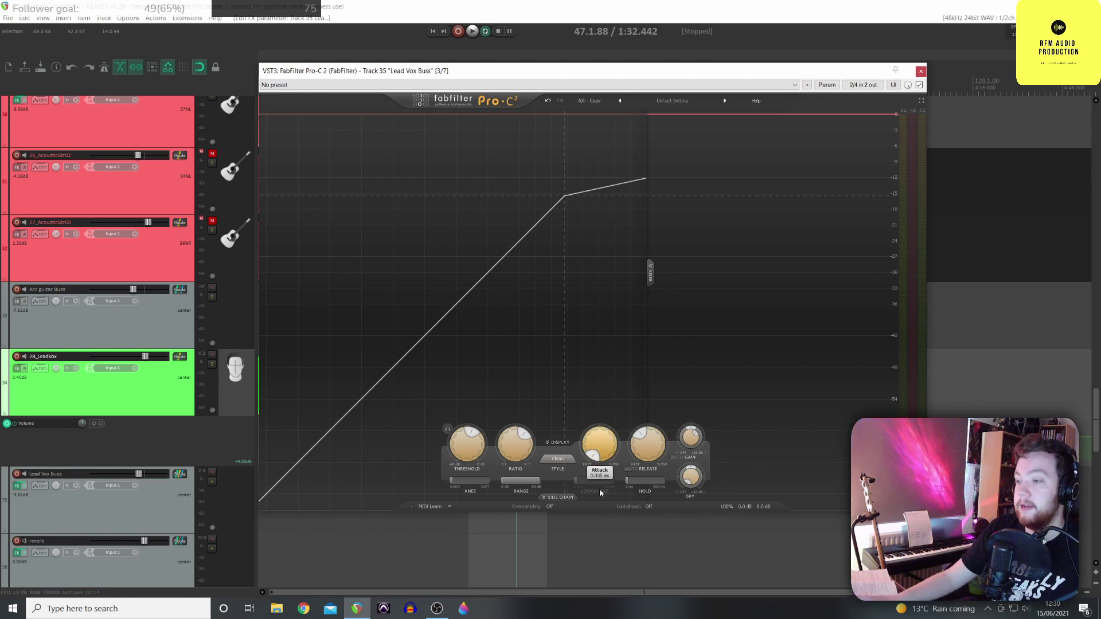
mouse_move(601, 456)
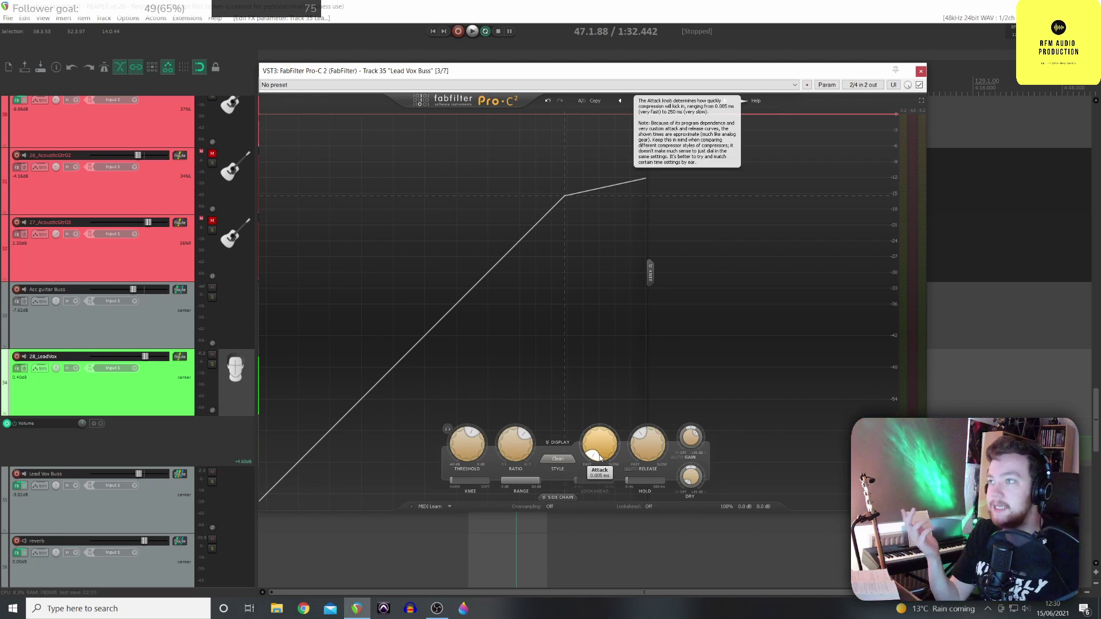
left_click_drag(600, 457, 583, 281)
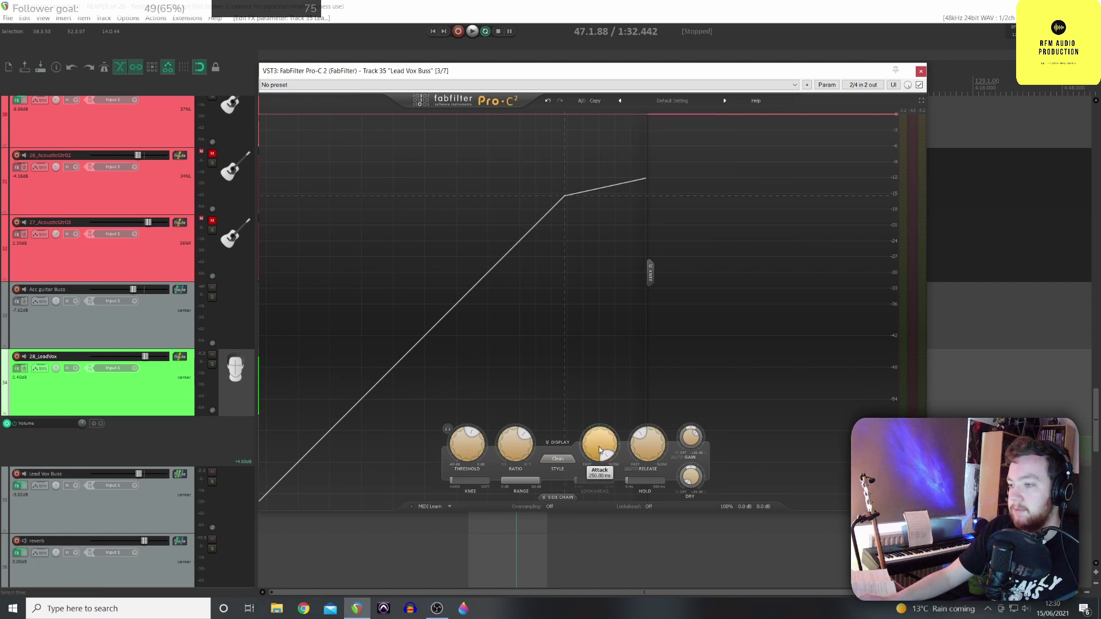
mouse_move(600, 446)
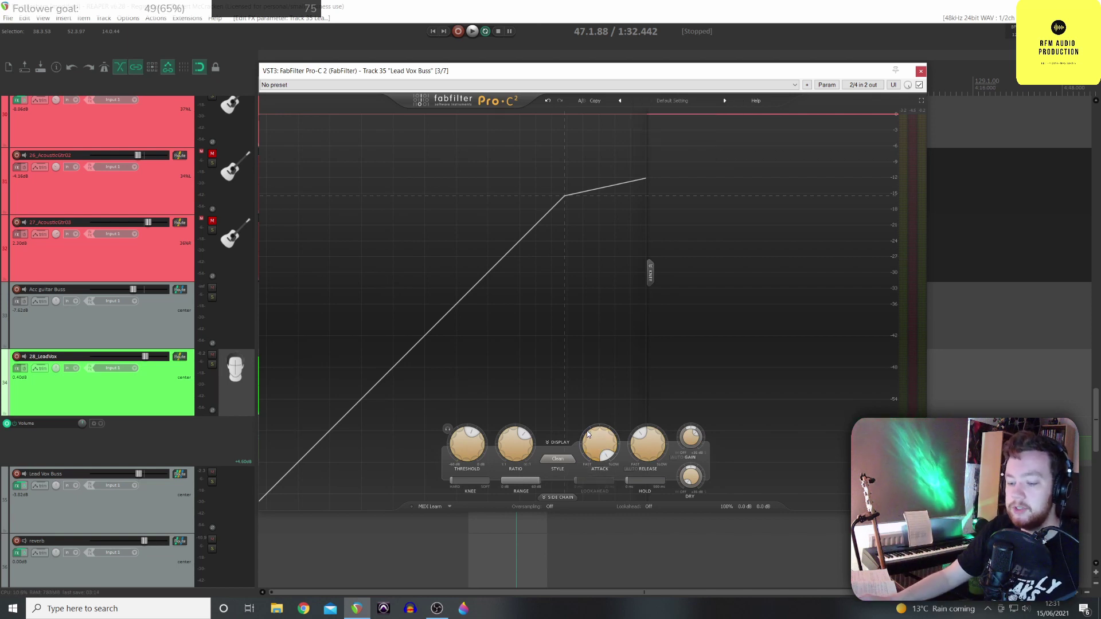
Audition the lead vocal twice from position 47.1.88 with the compressor's attack at 0.005 ms
left_click_drag(542, 70, 622, 87)
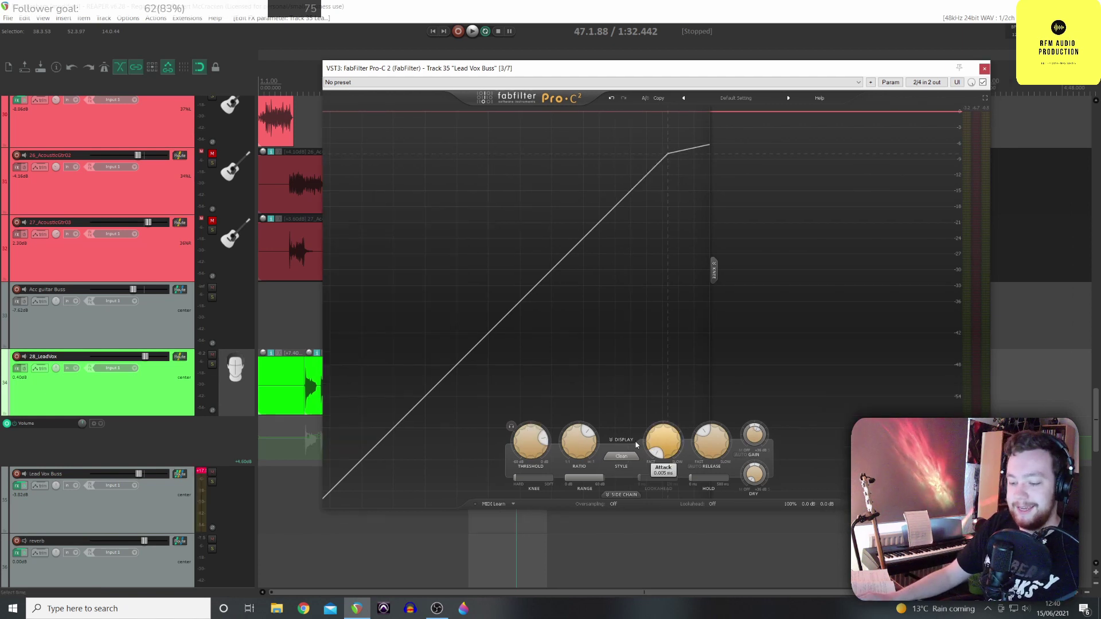
key("space")
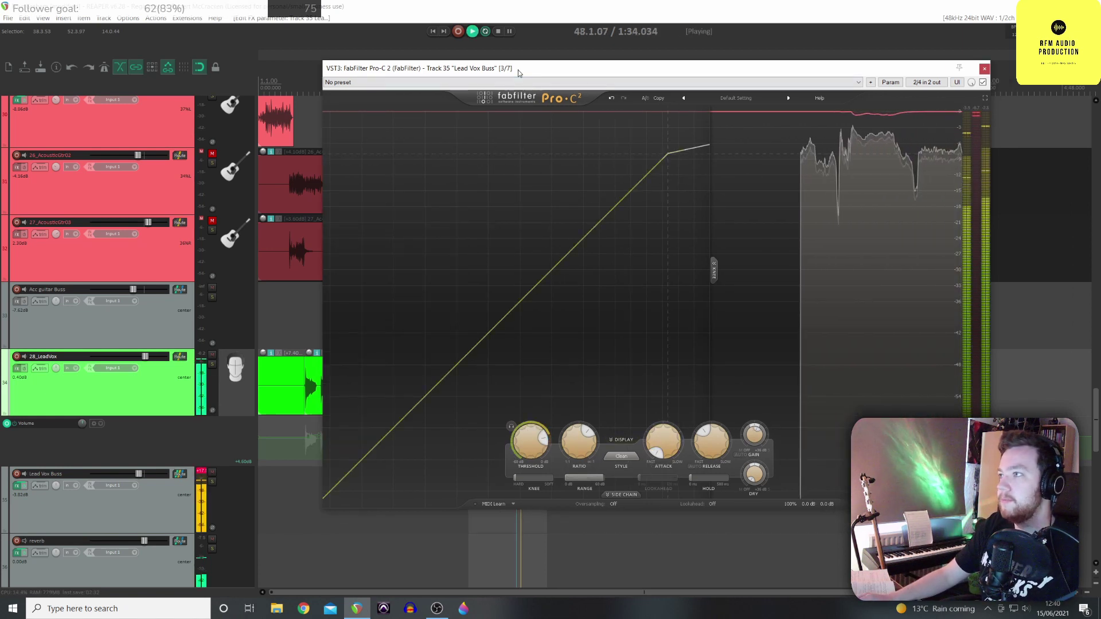
key("space")
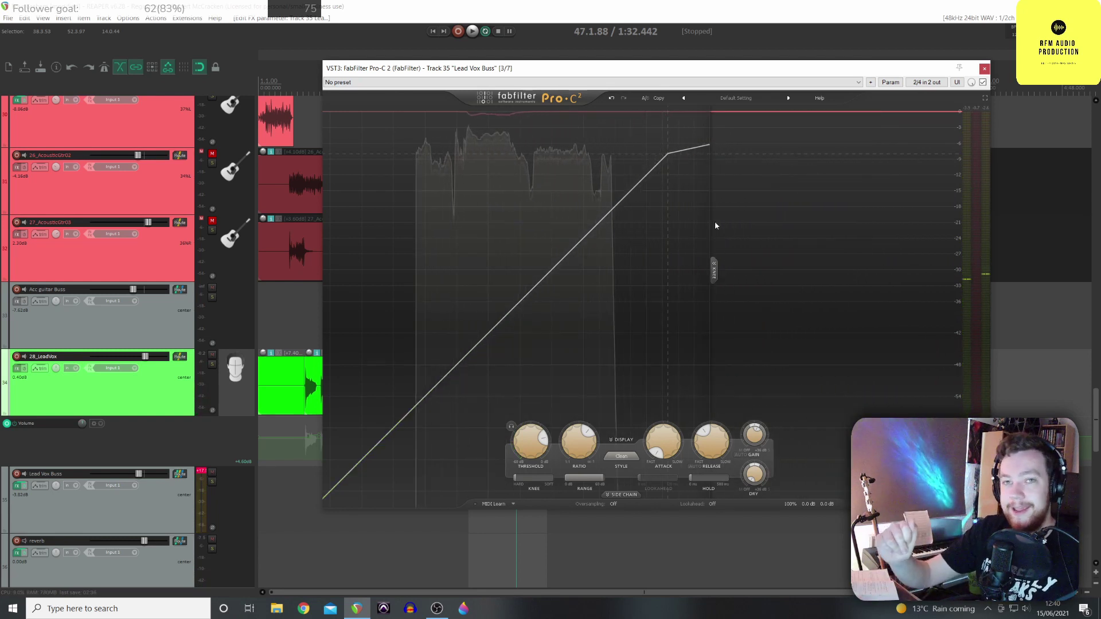
left_click_drag(556, 69, 480, 54)
key("space")
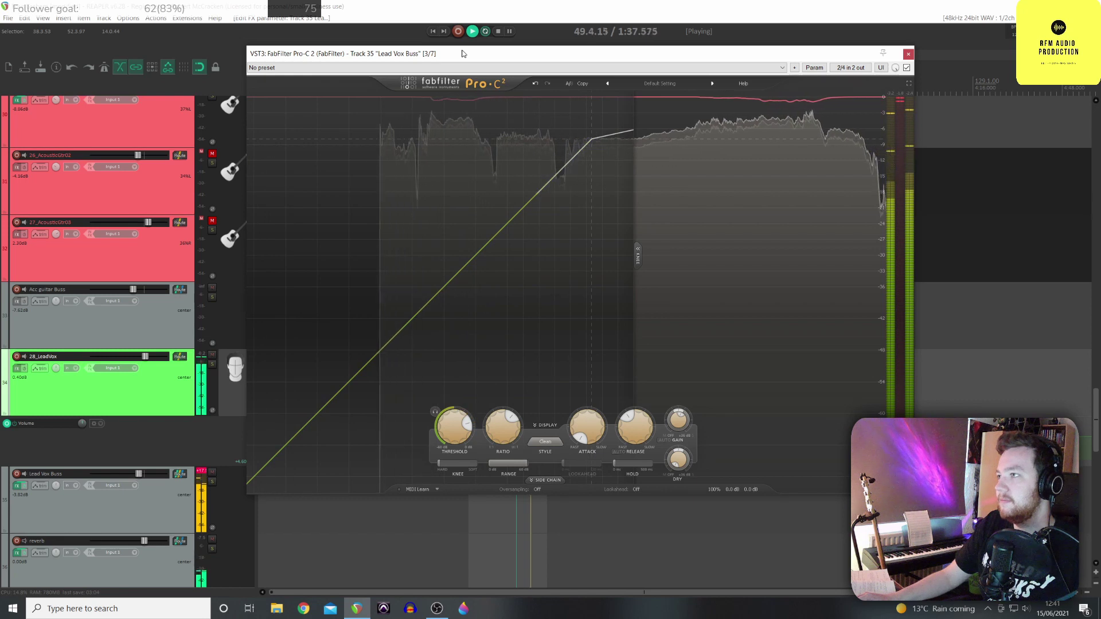
key("space")
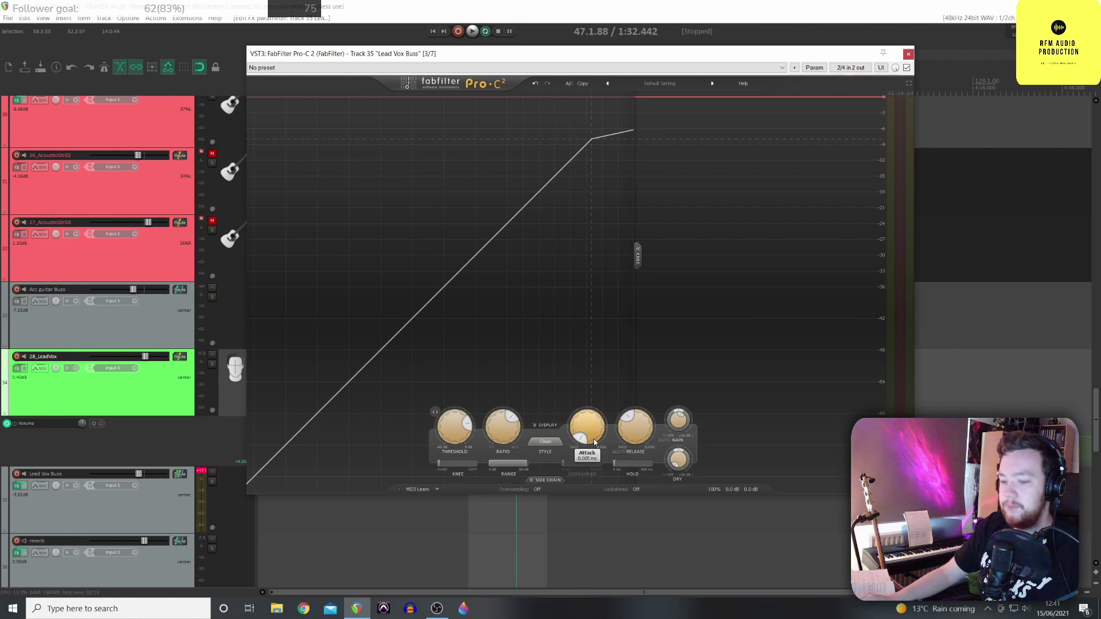
Set the compressor's attack to 250 ms, and audition the lead vocal with this slowest setting
left_click_drag(593, 441, 882, 290)
left_click_drag(578, 447, 590, 361)
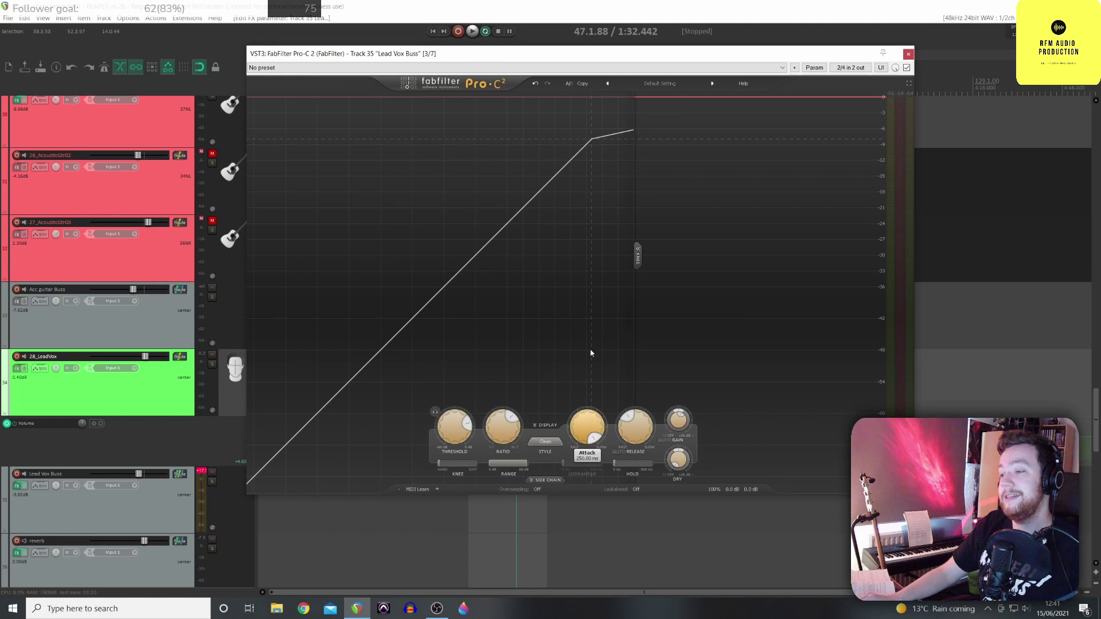
key("space")
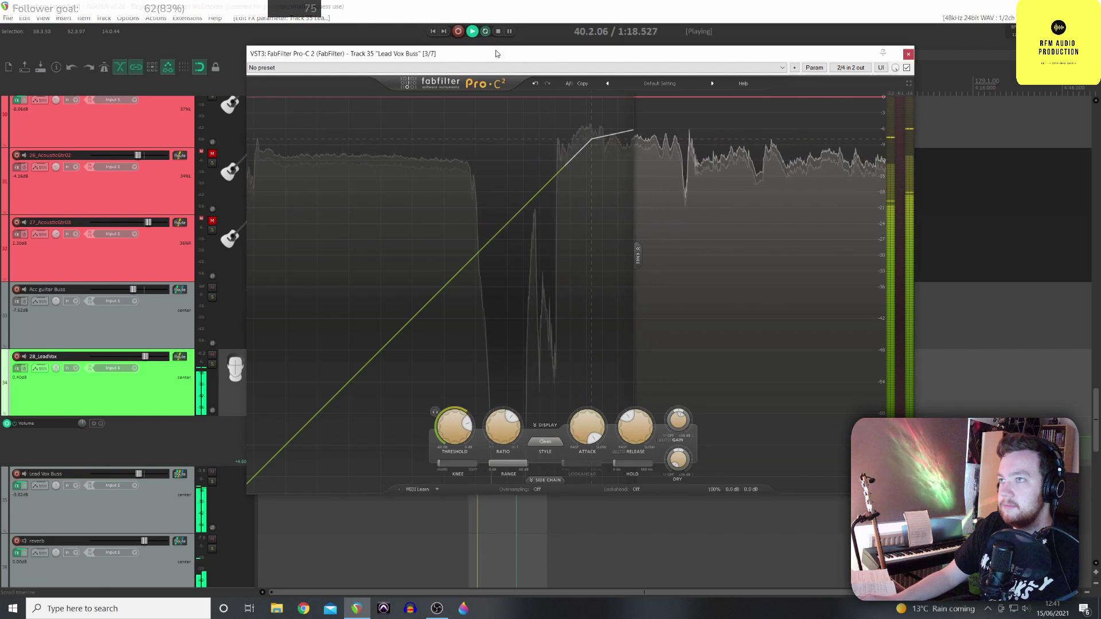
left_click_drag(496, 53, 452, 65)
key("space")
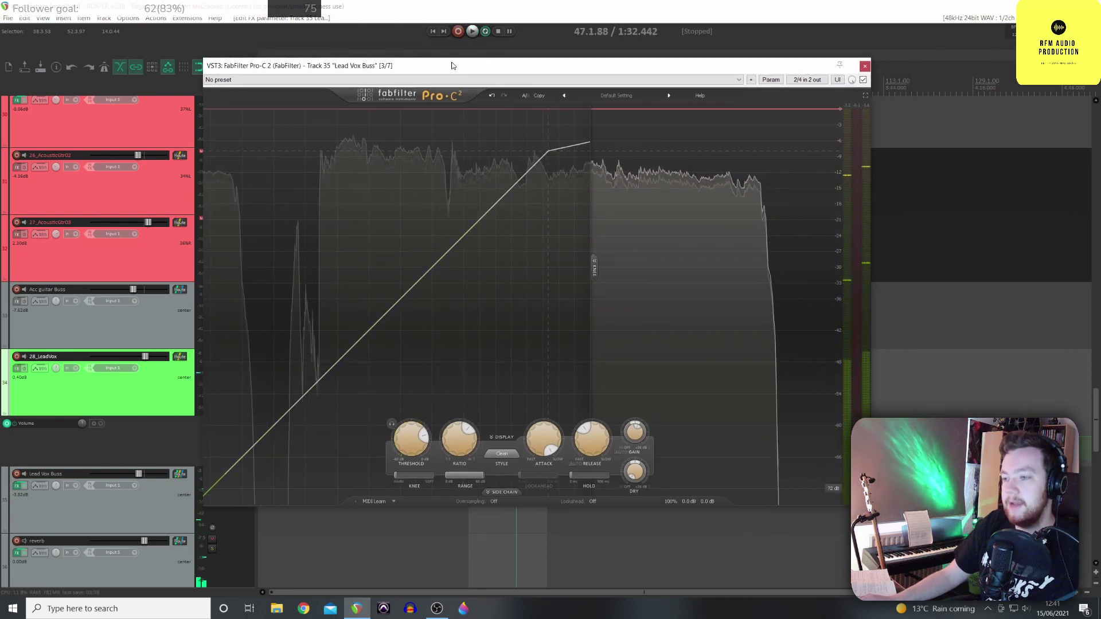
Set the compressor's attack to a medium time, and compare the lead vocal with the compressor bypassed and enabled during playback
left_click_drag(549, 429, 546, 462)
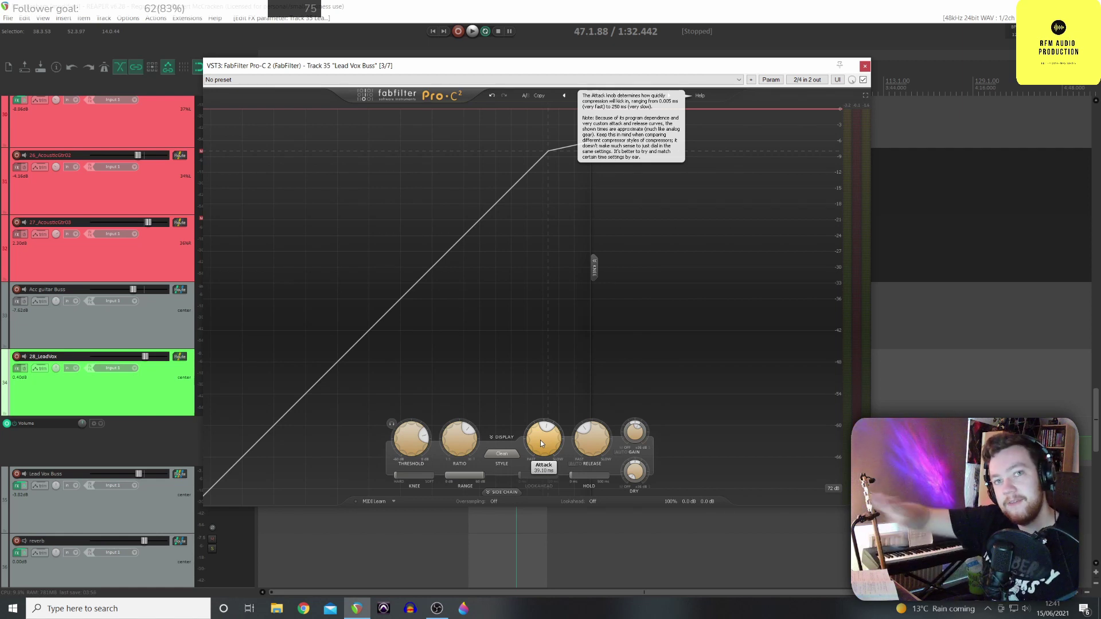
key("space")
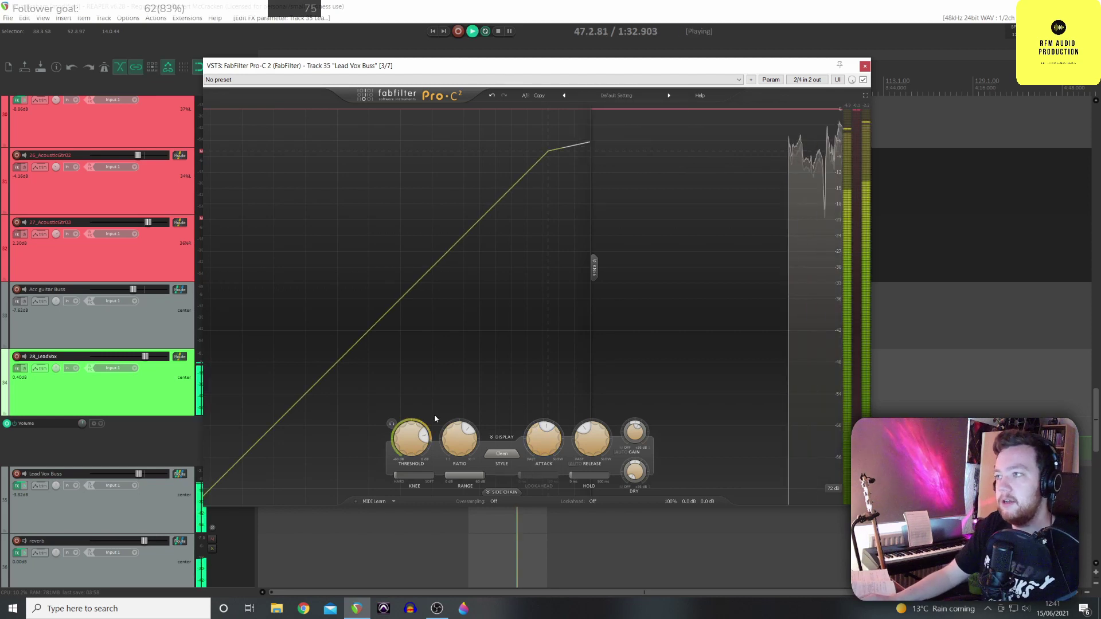
left_click_drag(635, 65, 783, 63)
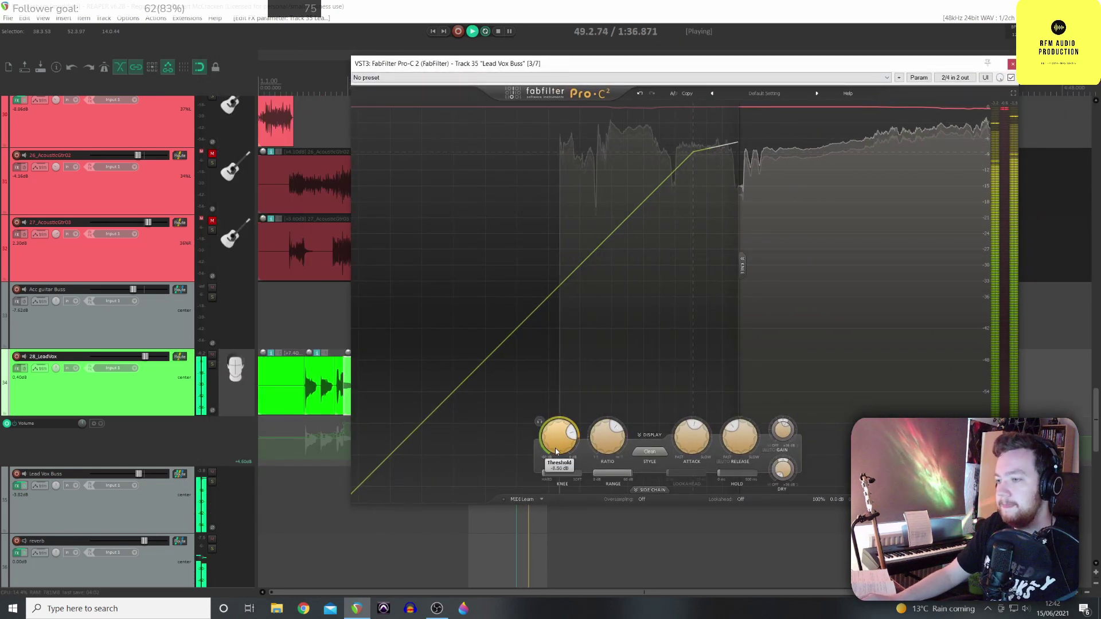
left_click(1011, 78)
left_click(1011, 77)
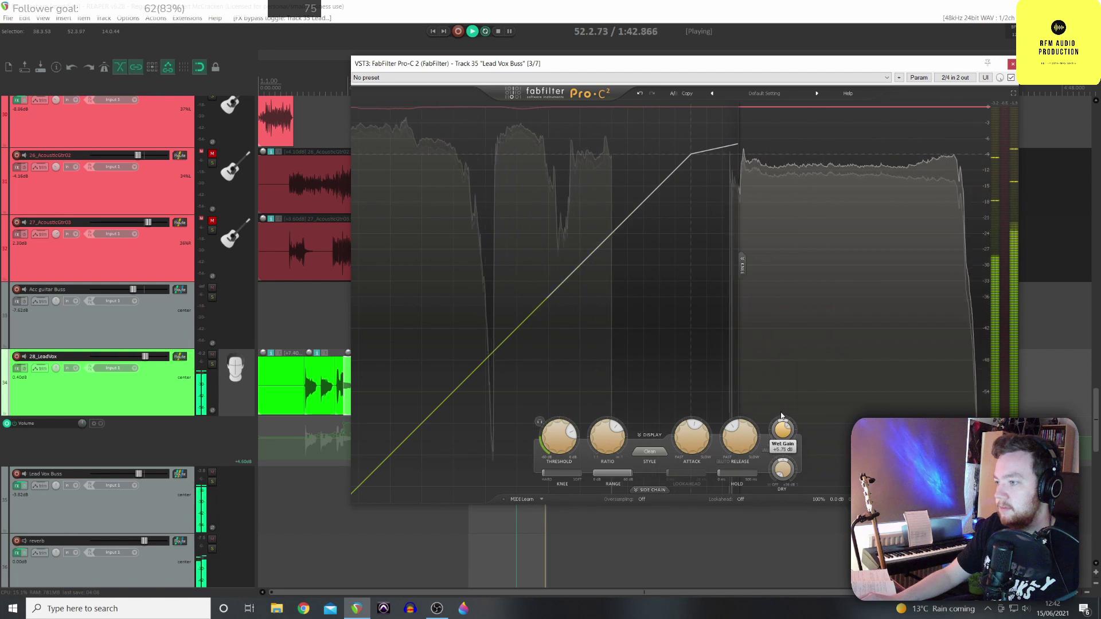
Raise the compressor's wet gain and trim it back slightly while auditioning the lead vocal loop
left_click_drag(781, 413, 781, 410)
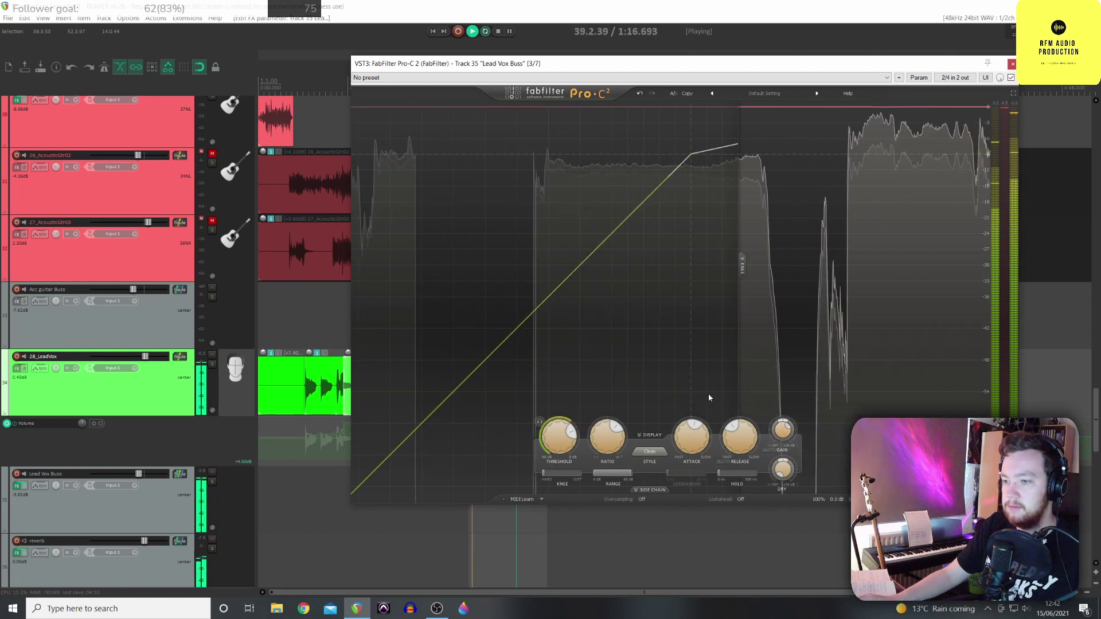
left_click_drag(573, 66, 492, 68)
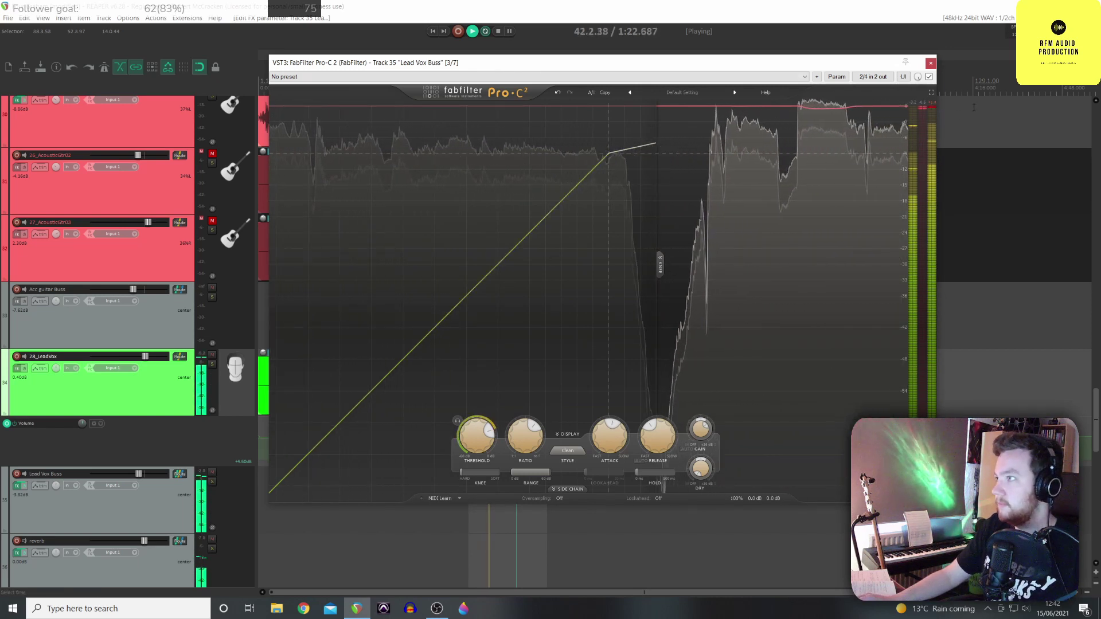
left_click_drag(698, 428, 698, 439)
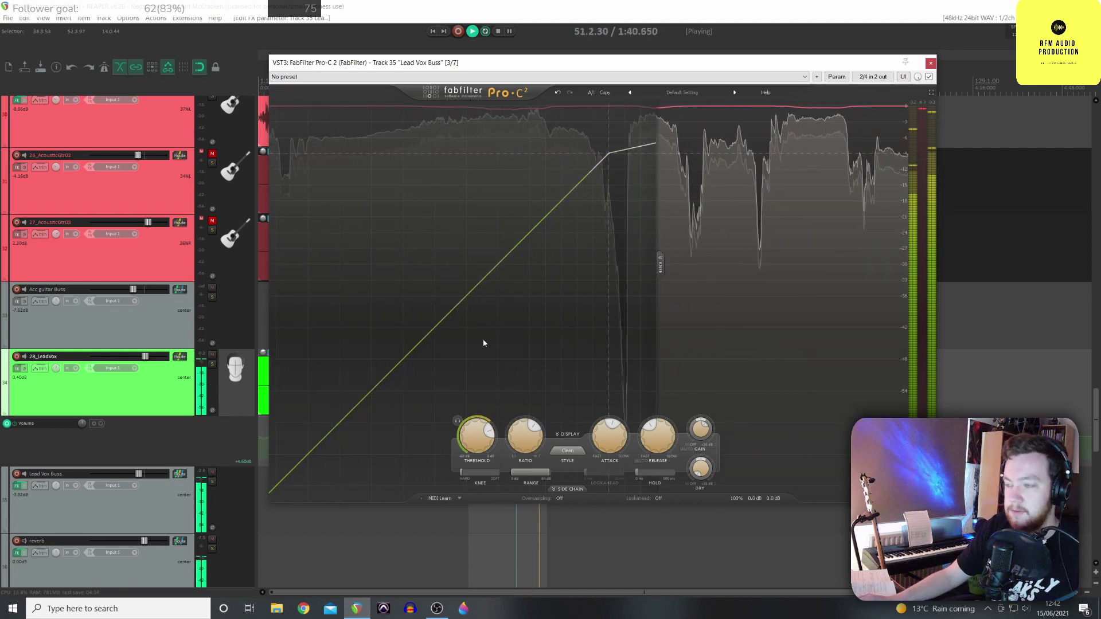
key("space")
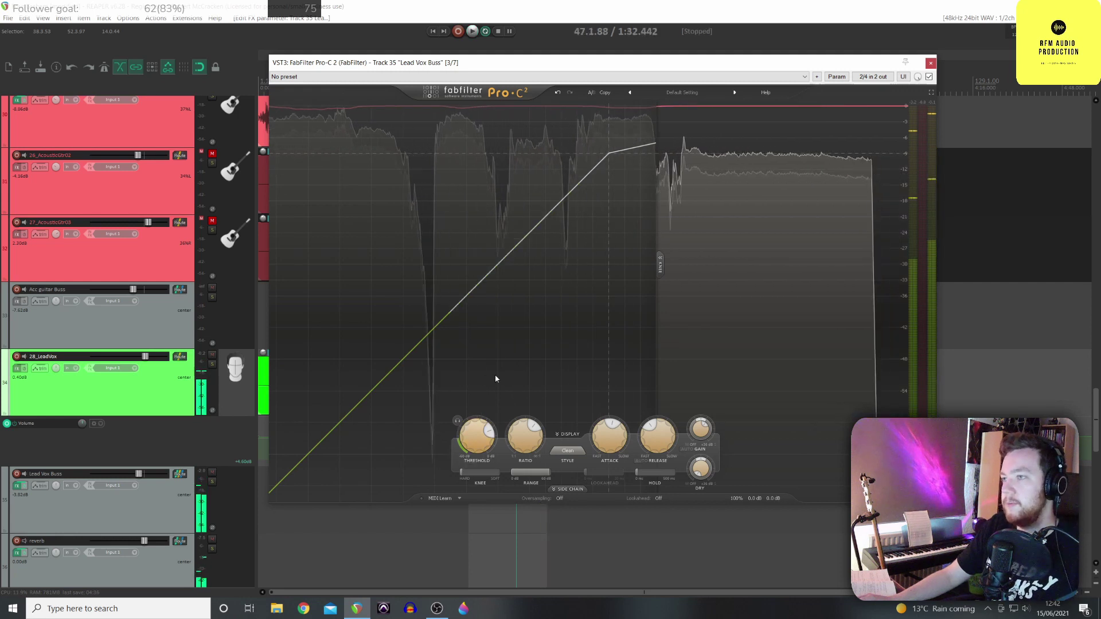
Soften the compressor's knee to about 17.66 dB so the transfer curve bends gradually around the threshold
left_click_drag(450, 63, 481, 100)
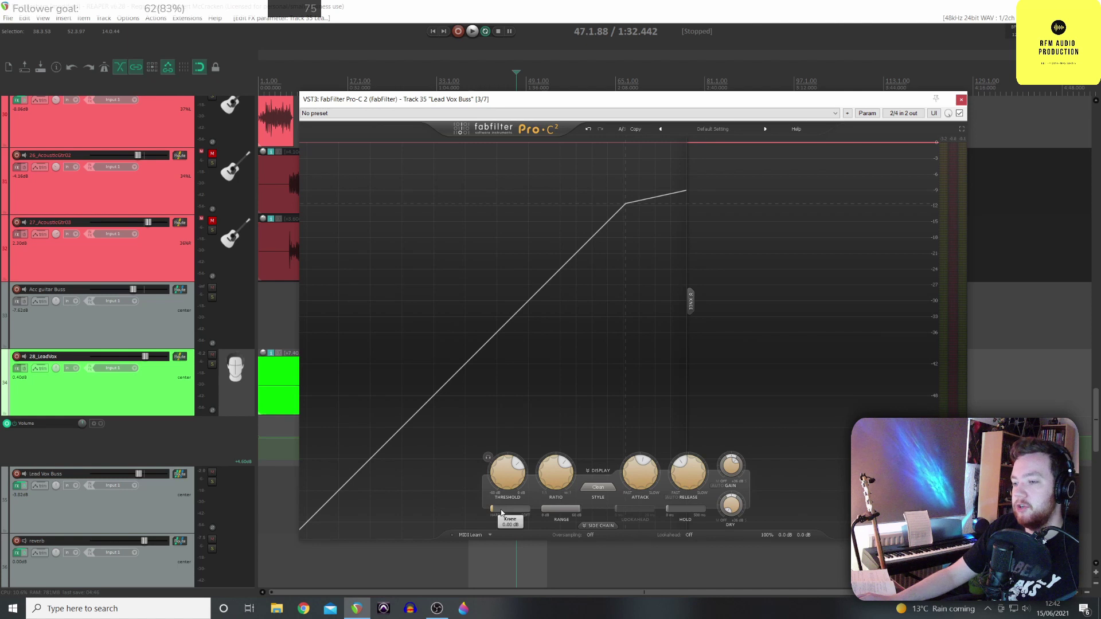
left_click_drag(501, 512, 537, 514)
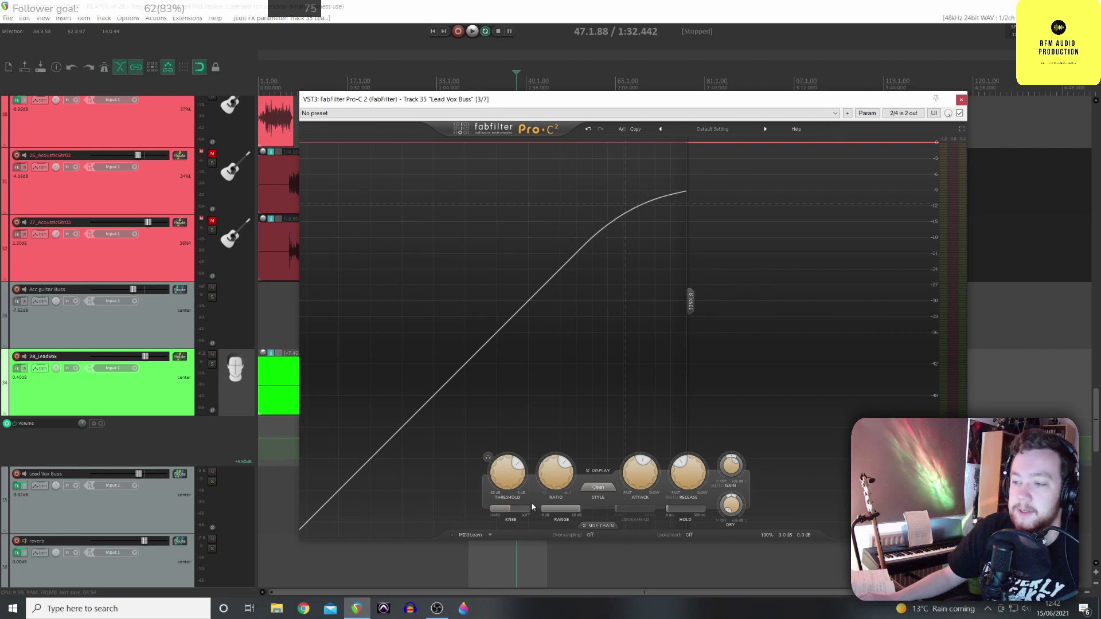
left_click_drag(509, 510, 533, 512)
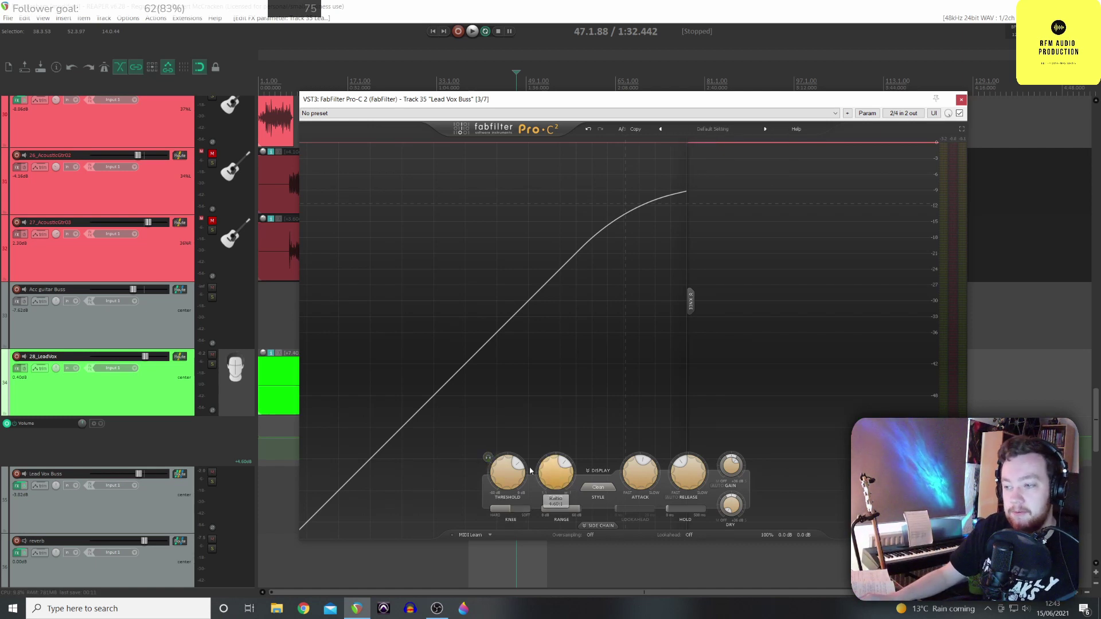
mouse_move(564, 479)
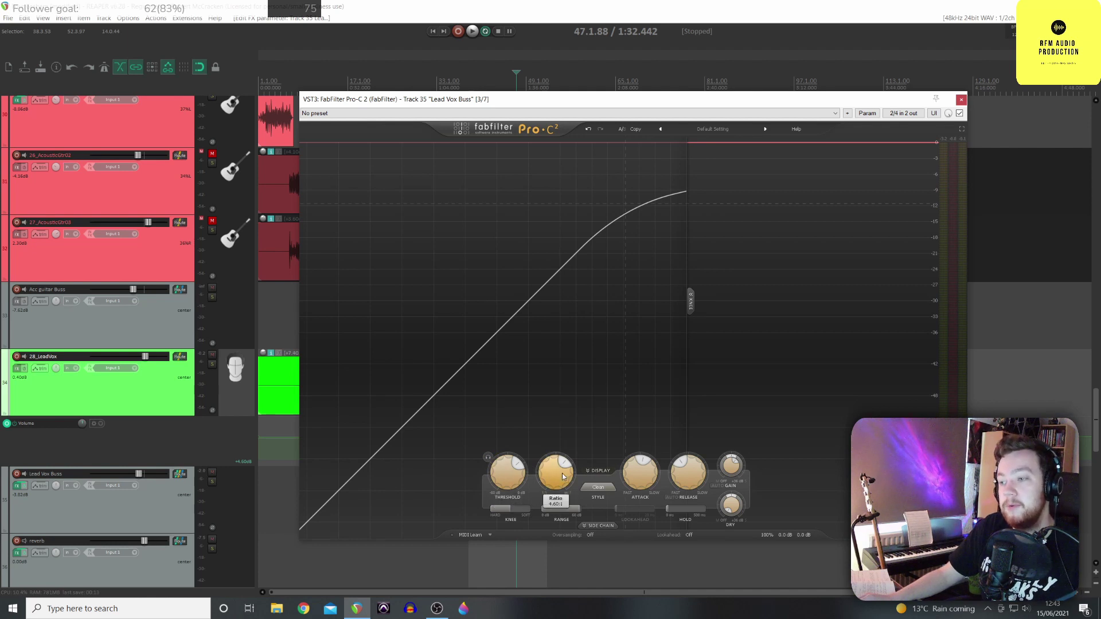
mouse_move(506, 512)
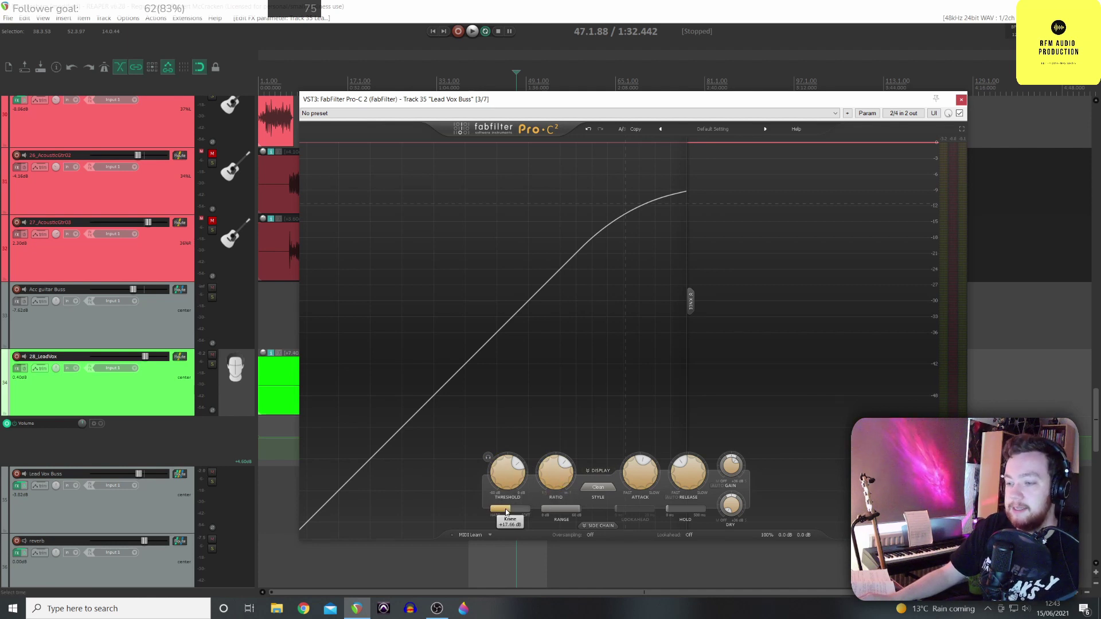
Reset the compressor's knee to a hard corner, and audition the lead vocal loop with it
double_click(506, 512)
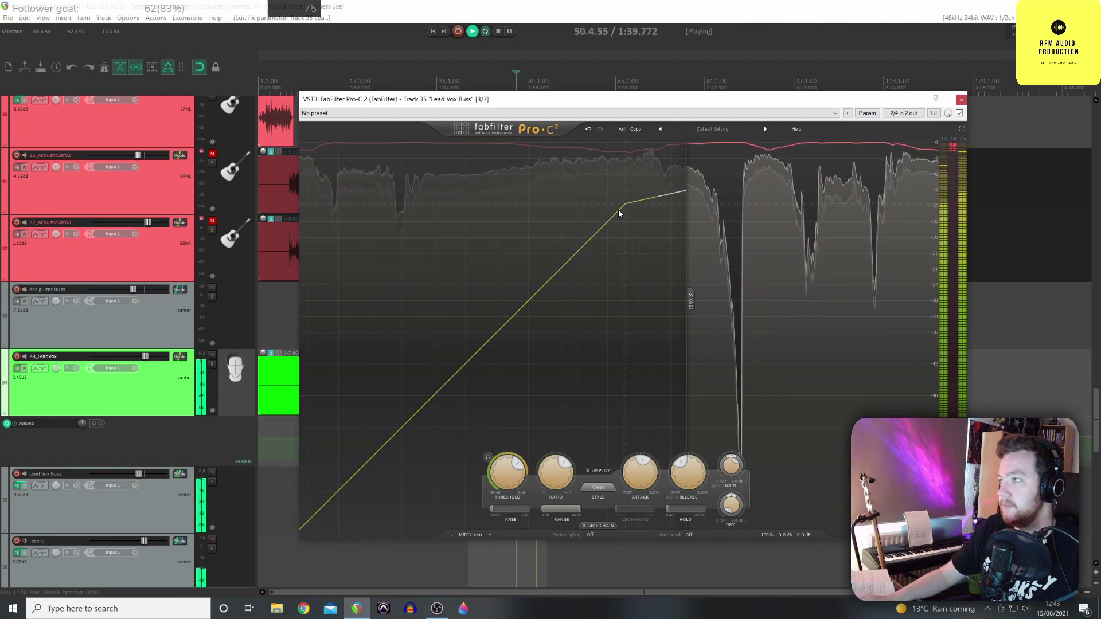
left_click_drag(619, 212, 626, 213)
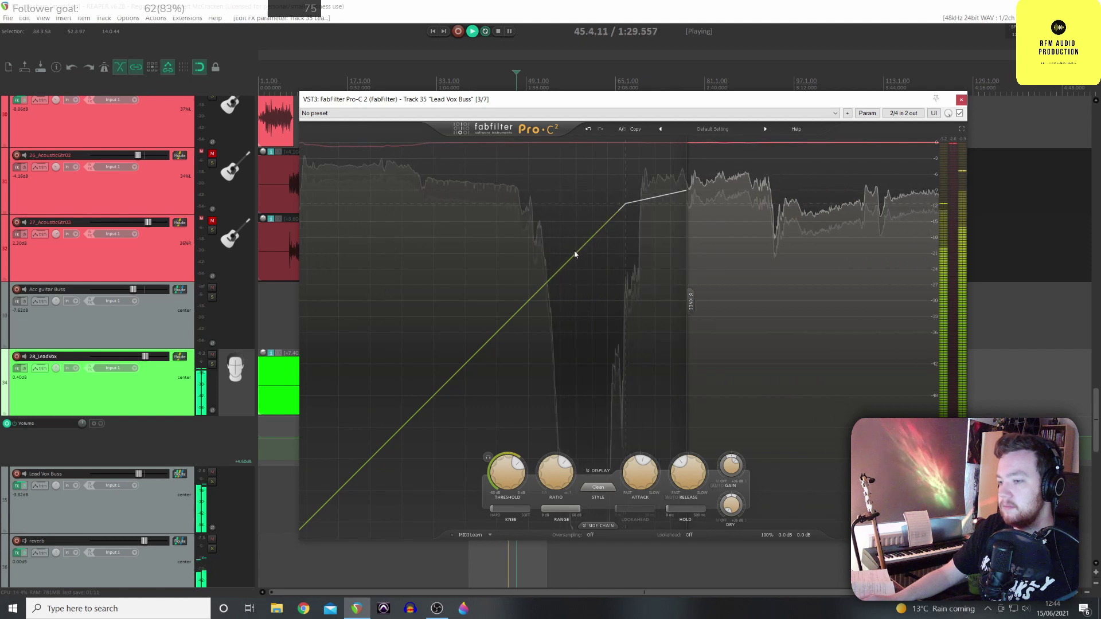
key("space")
Replay the lead vocal from position 47.1.88, and turn the compressor's knee to a very soft setting
key("space")
left_click_drag(500, 515, 541, 521)
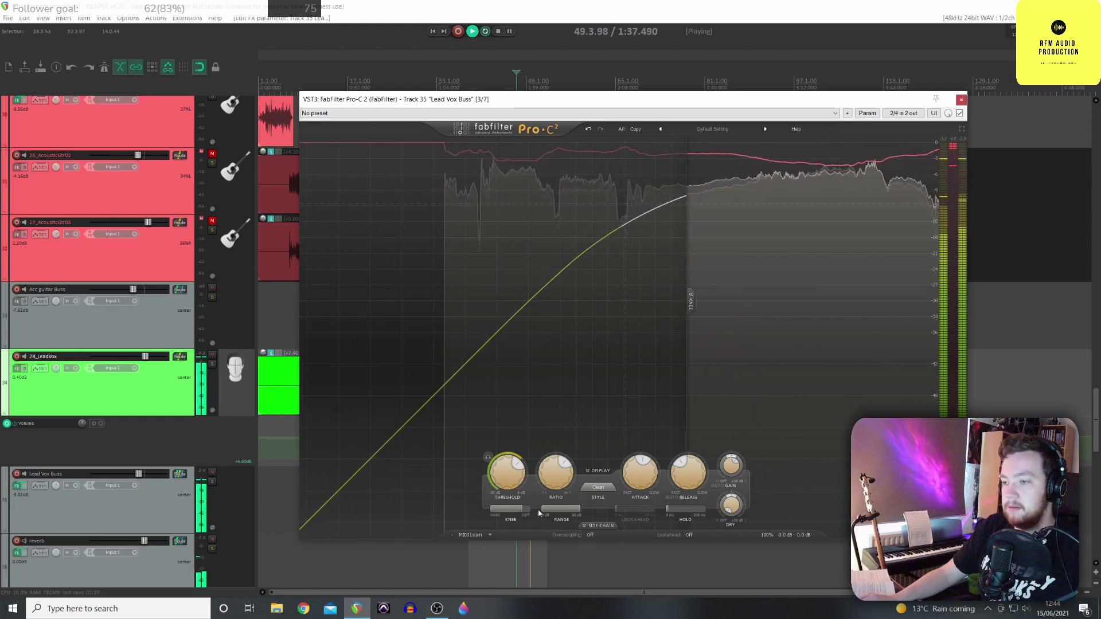
mouse_move(524, 513)
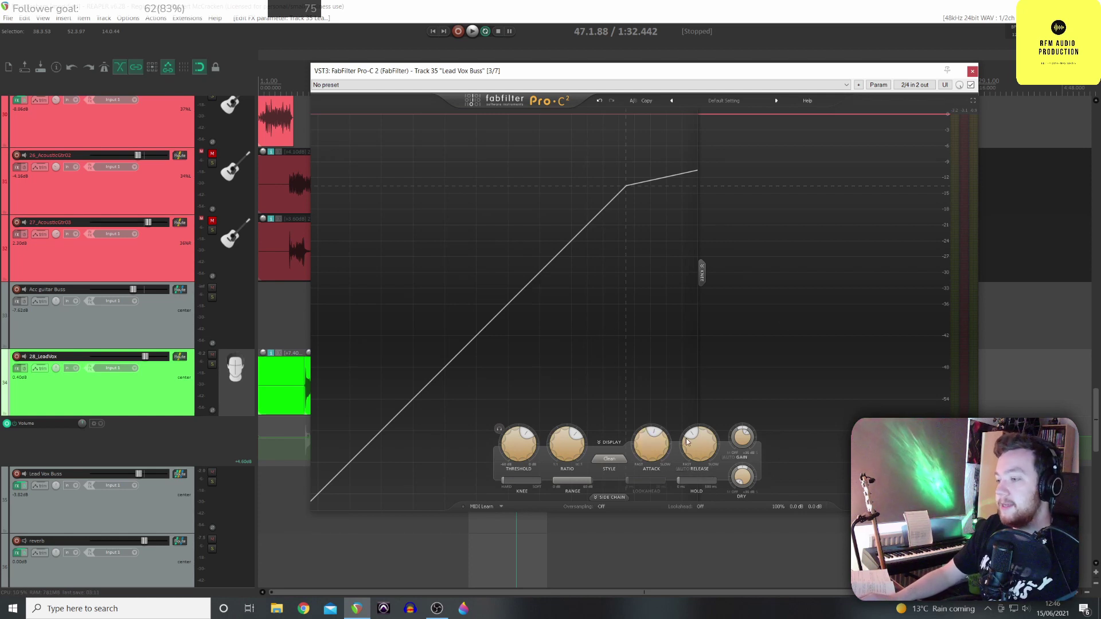
Turn the compressor's release to its slowest setting while auditioning the lead vocal from position 47.1.88
mouse_move(693, 441)
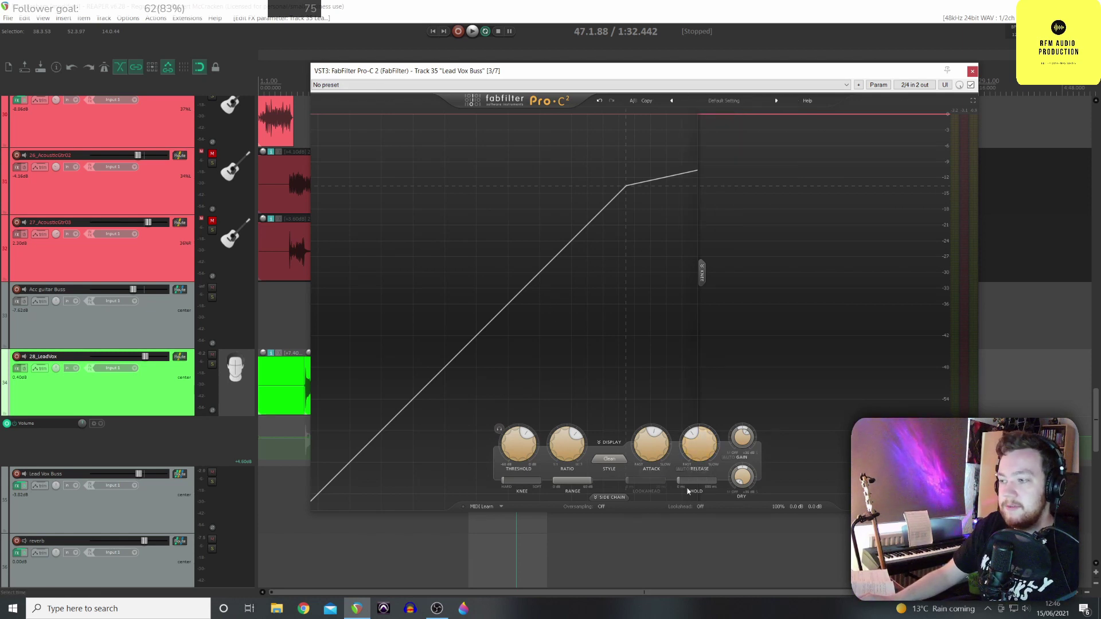
key("space")
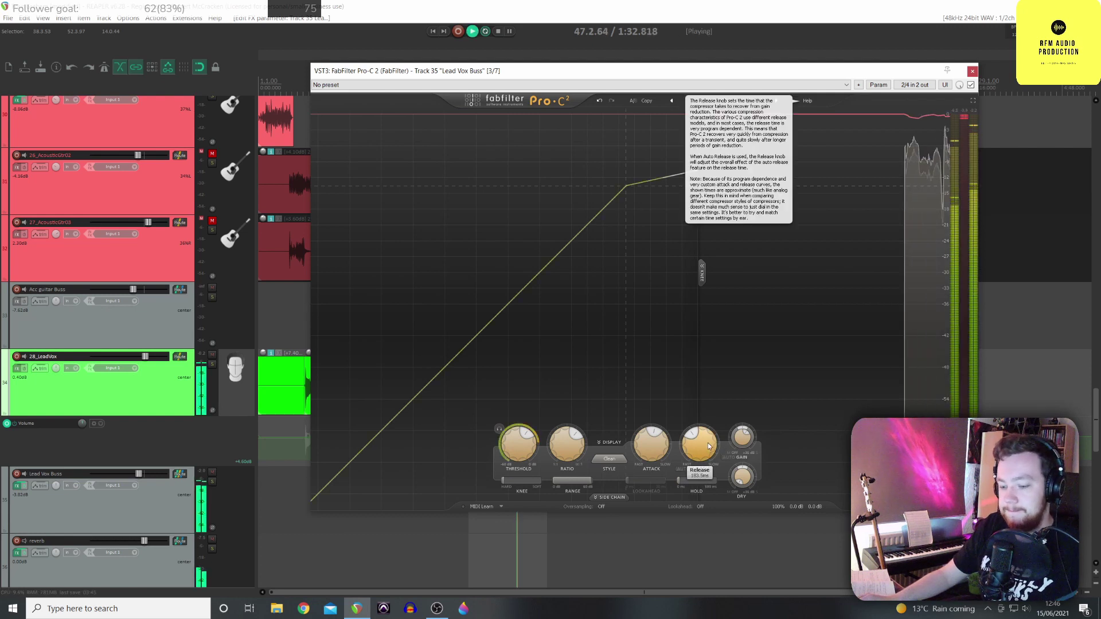
key("space")
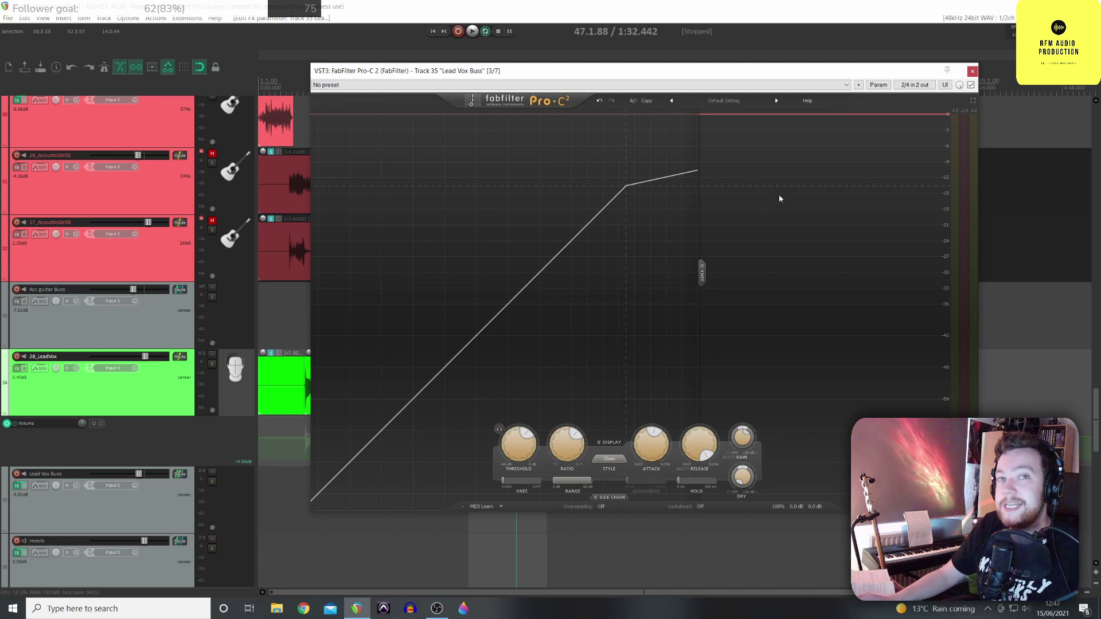
Audition the lead vocal with the slowest release, and turn the compressor's release to its fastest setting
key("space")
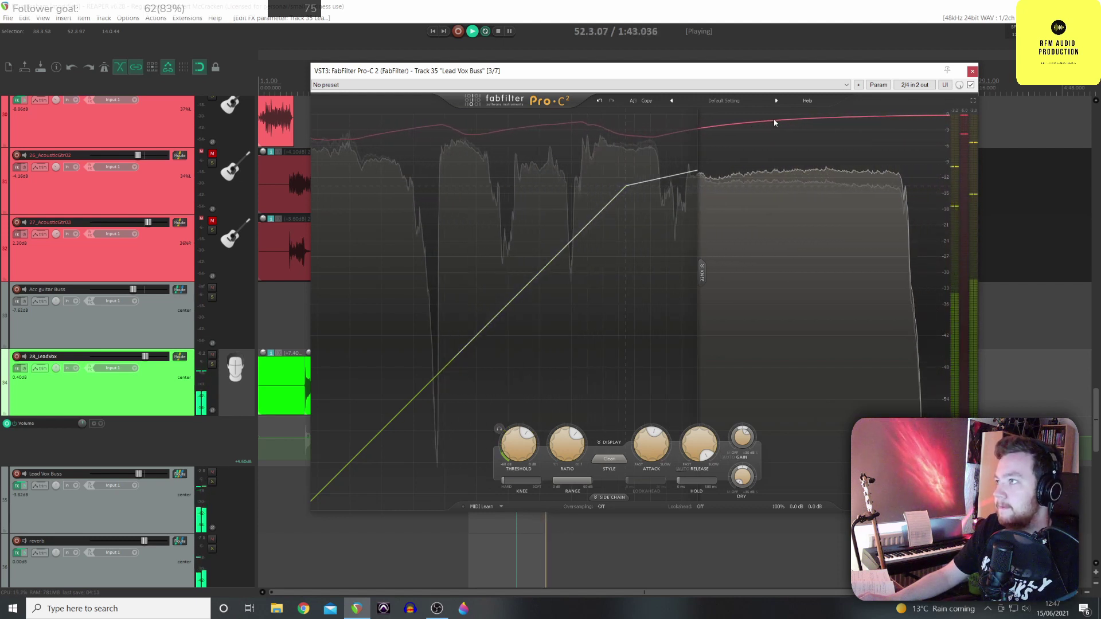
key("space")
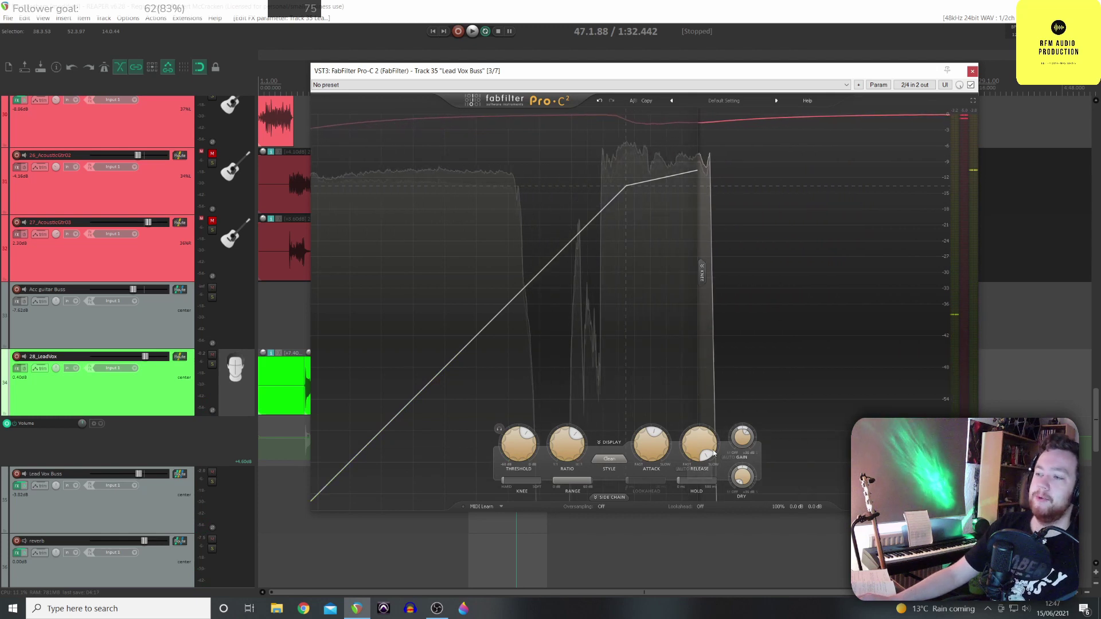
mouse_move(692, 446)
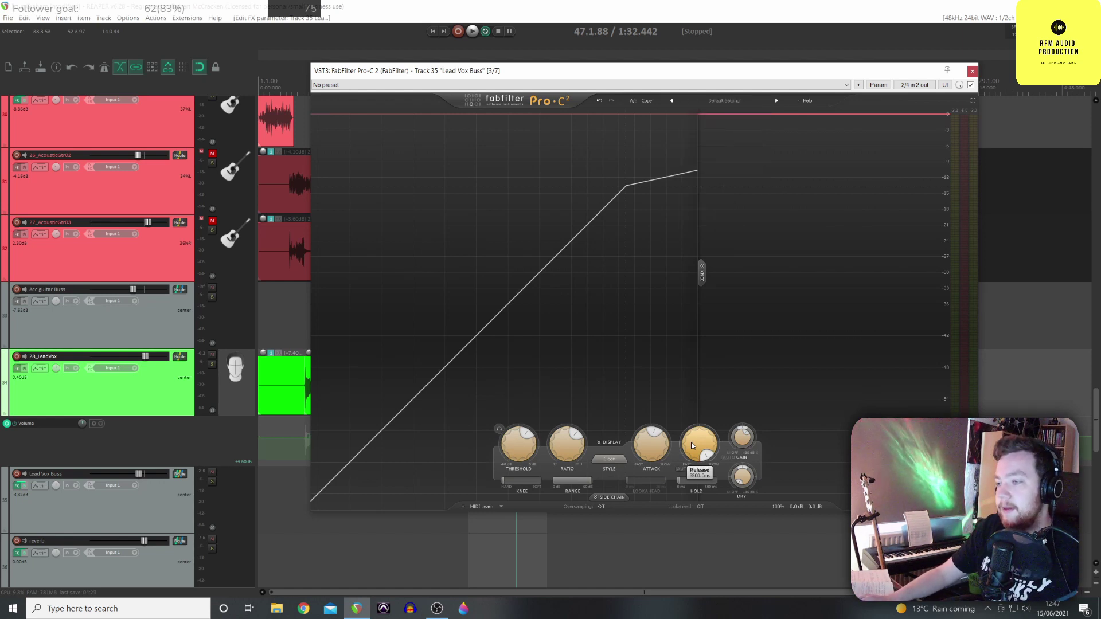
double_click(692, 443)
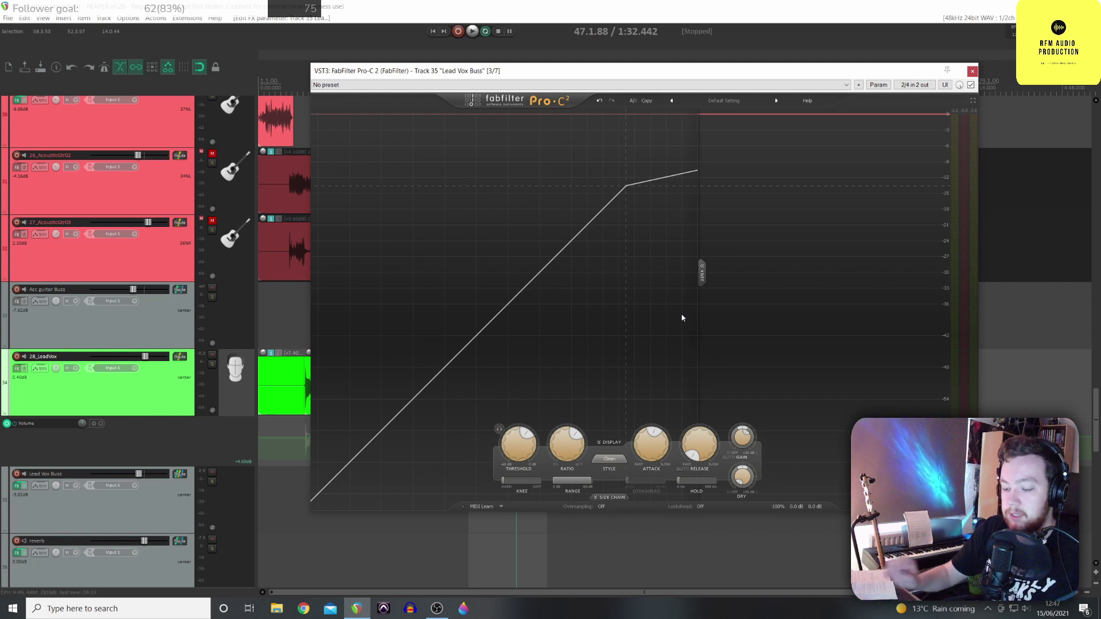
Play the lead vocal loop with the fastest release, repositioning the compressor window during playback
key("space")
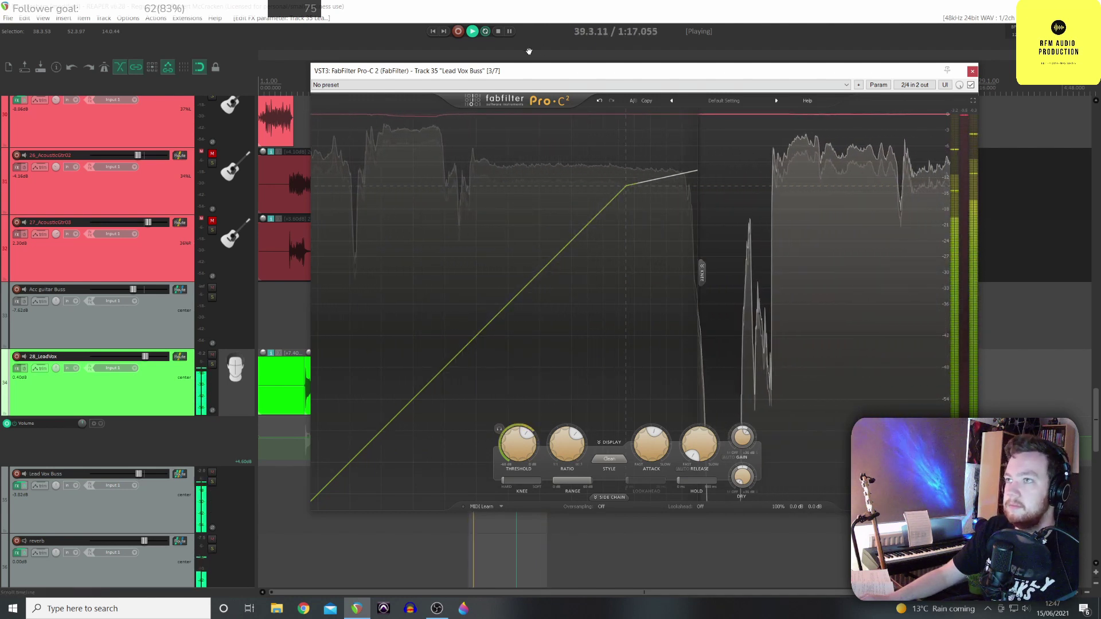
left_click_drag(525, 71, 500, 61)
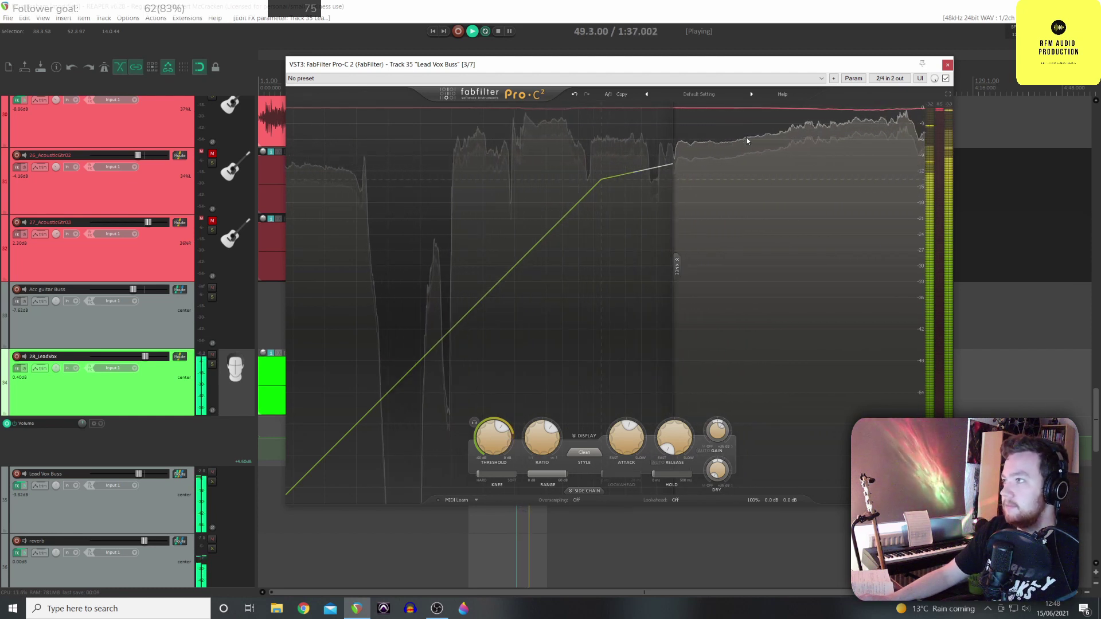
key("space")
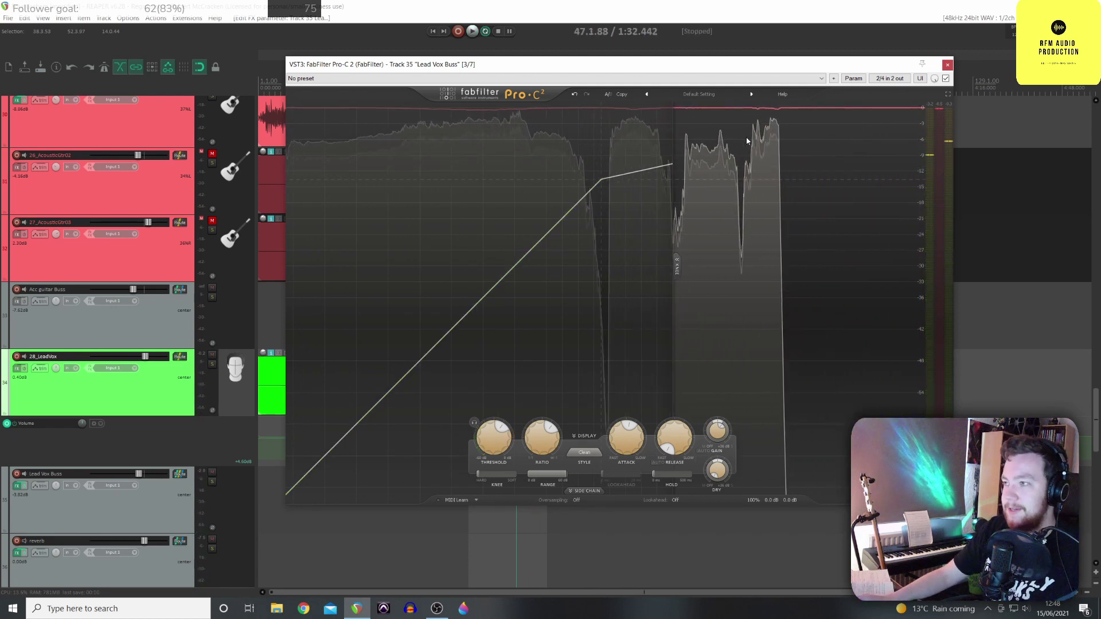
Set a moderate release and a slightly lower threshold, and trim the makeup gain against the playing lead vocal
mouse_move(670, 445)
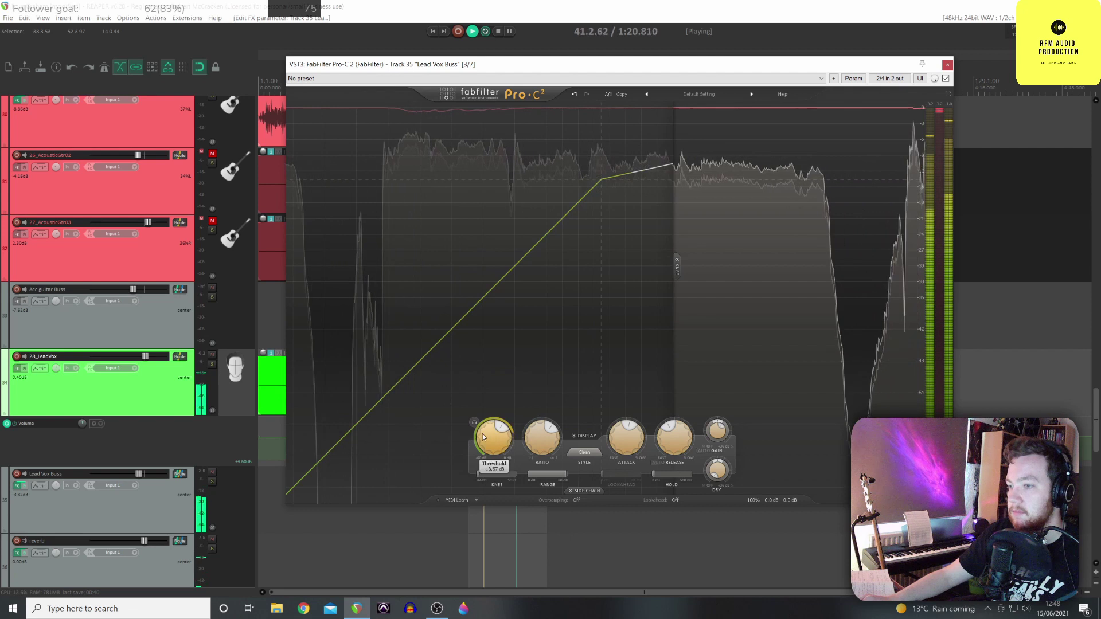
scroll(488, 439, "down", 4)
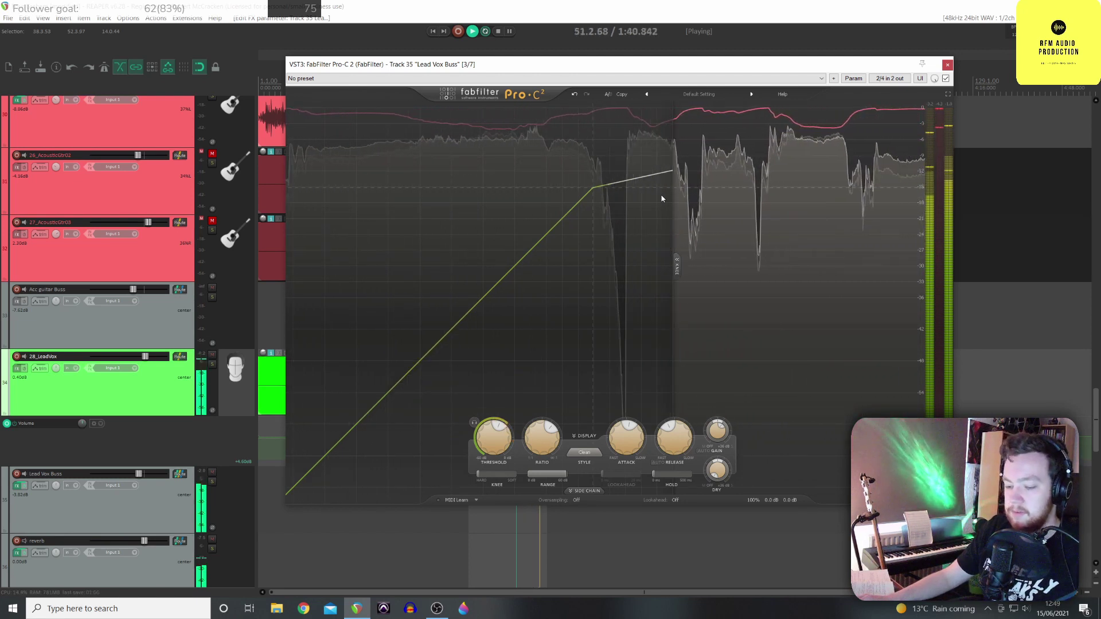
left_click_drag(718, 432, 717, 424)
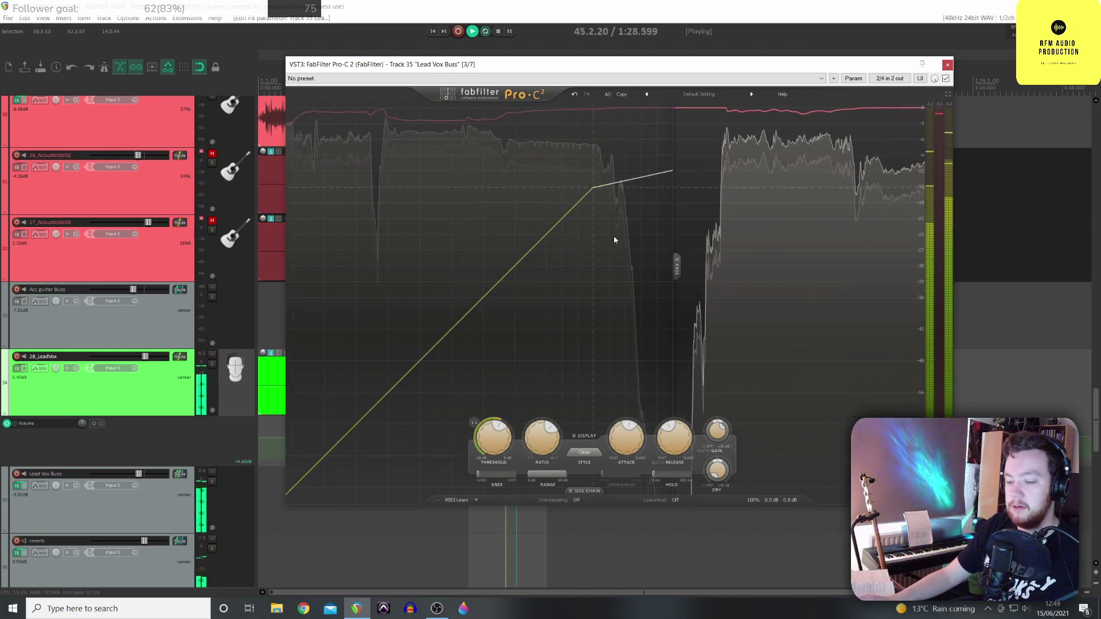
key("space")
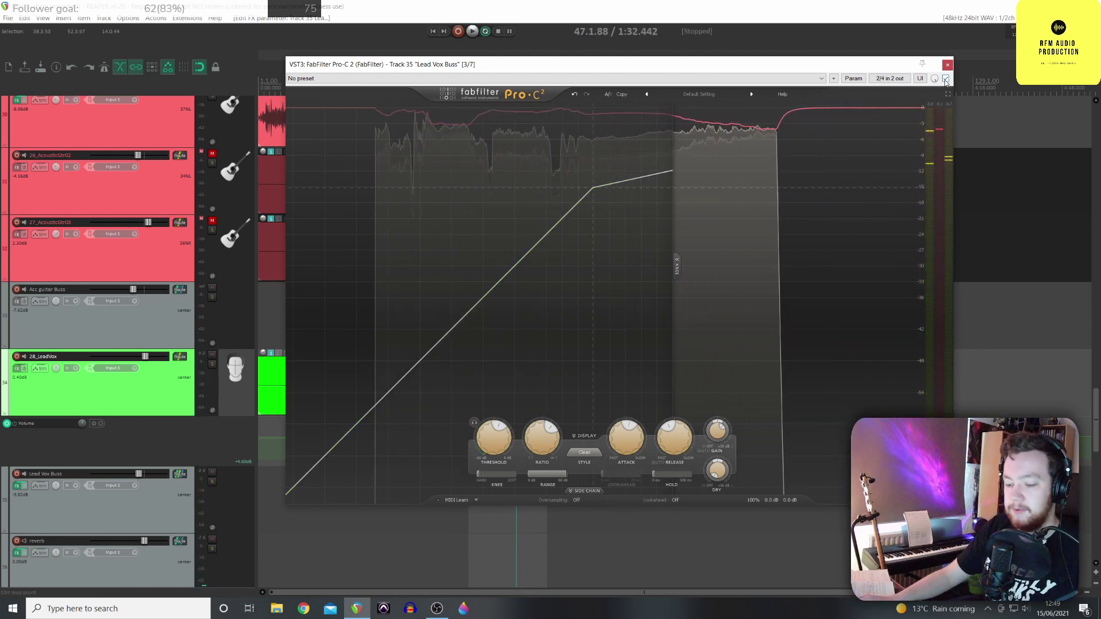
Compare the lead vocal with the compressor bypassed and active, repositioning its window during playback
left_click(946, 79)
left_click_drag(482, 68, 548, 96)
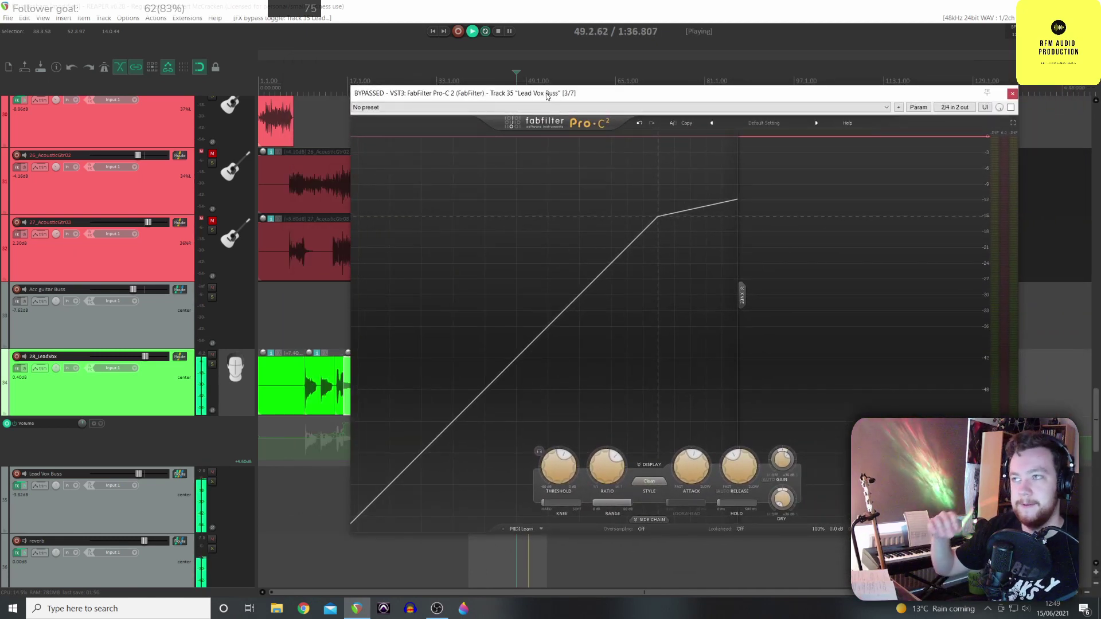
mouse_move(578, 96)
left_mouse_down()
mouse_move(789, 94)
mouse_move(567, 93)
left_mouse_up()
key("space")
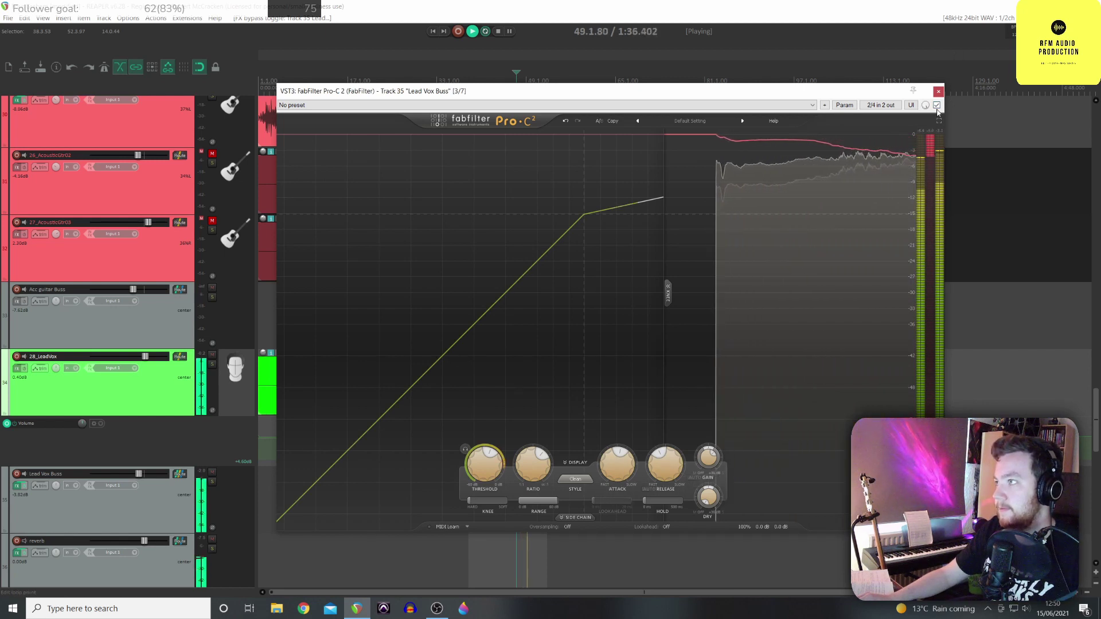
left_click(936, 106)
key("space")
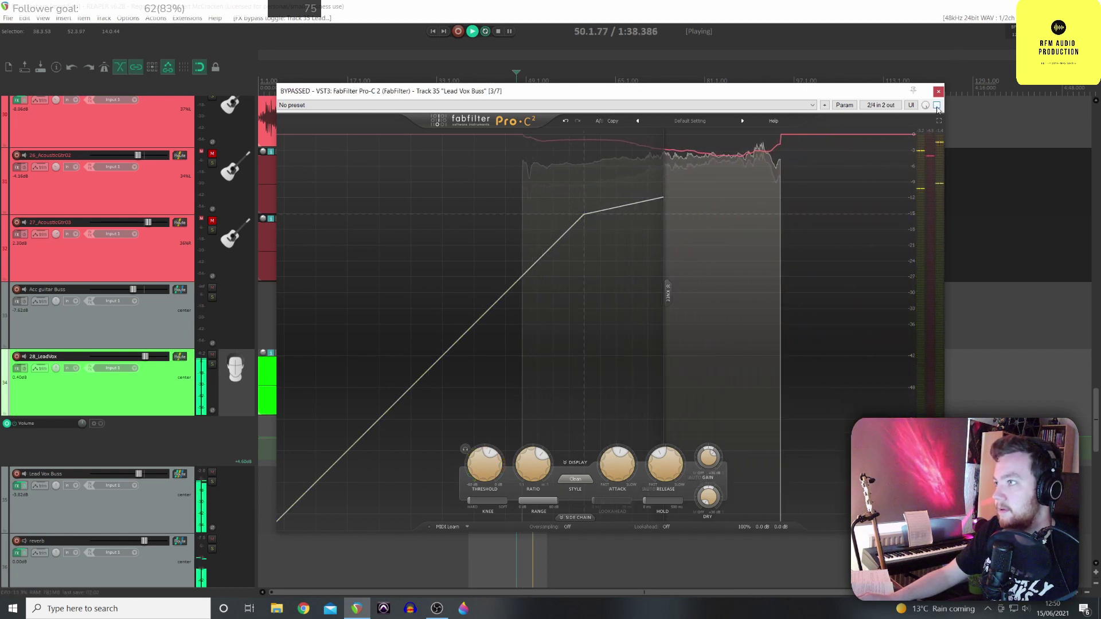
key("space")
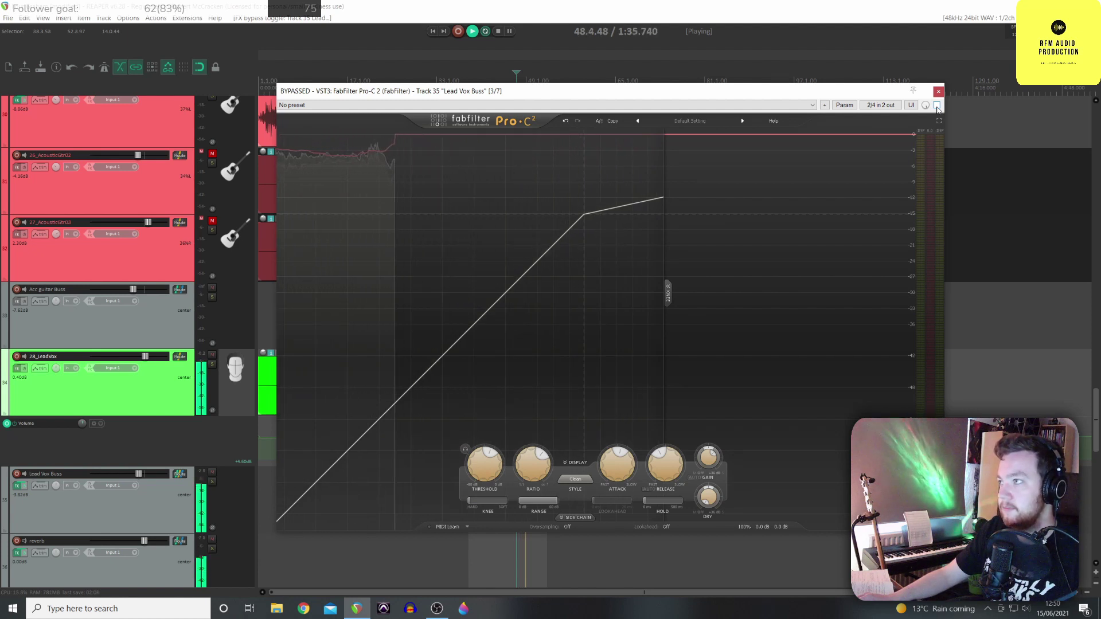
Set the compressor's wet gain to about +3.65 dB, and re-enable the compressor to compare levels
left_click(707, 454)
key("space")
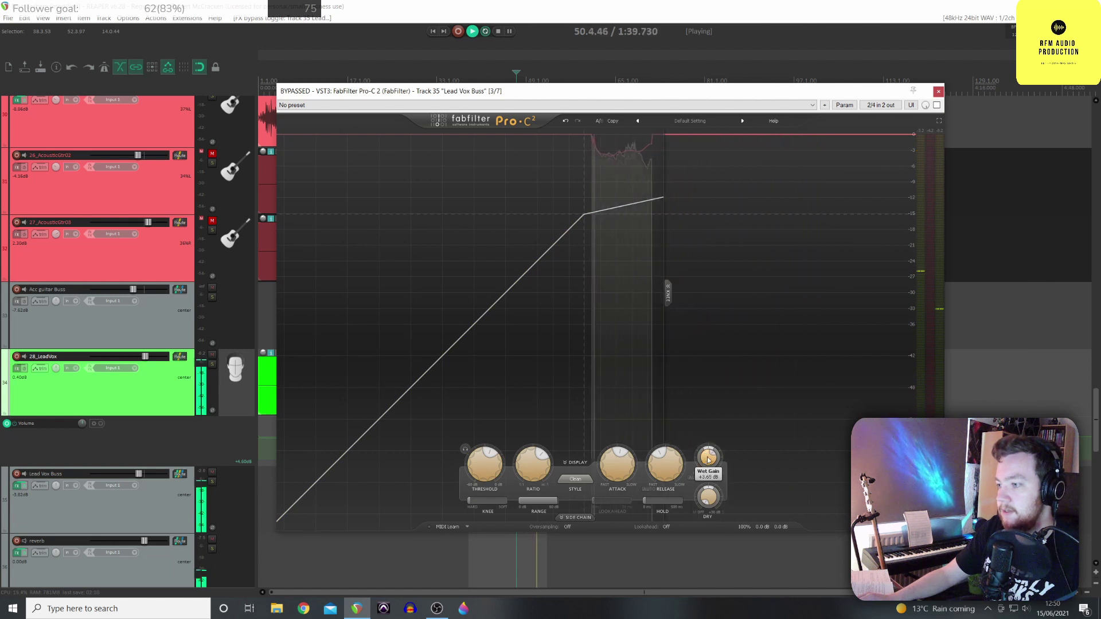
key("space")
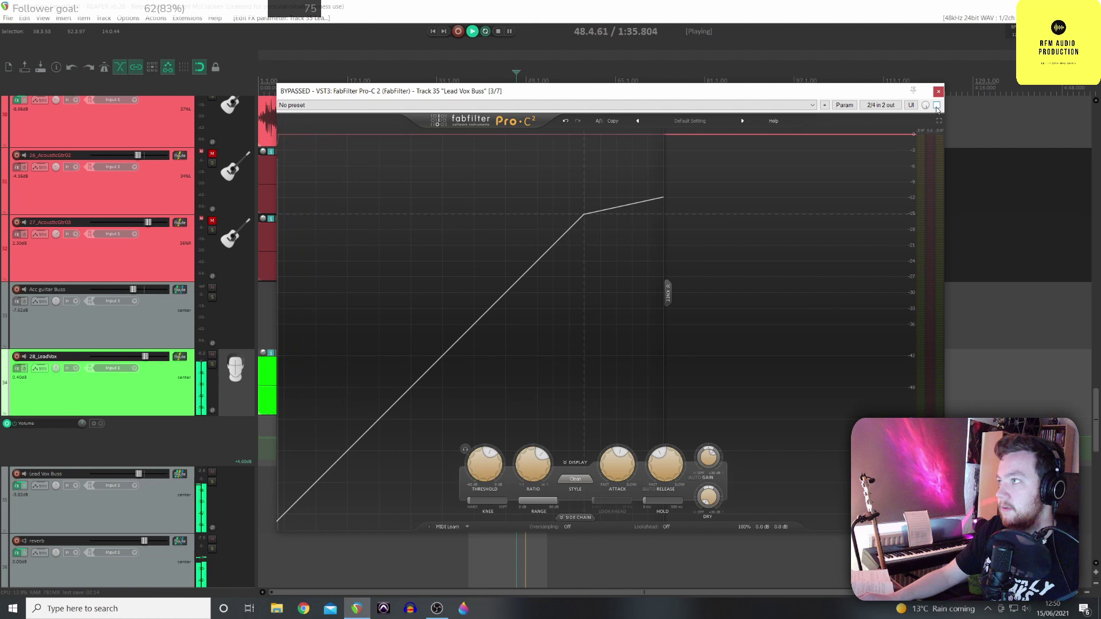
left_click(937, 106)
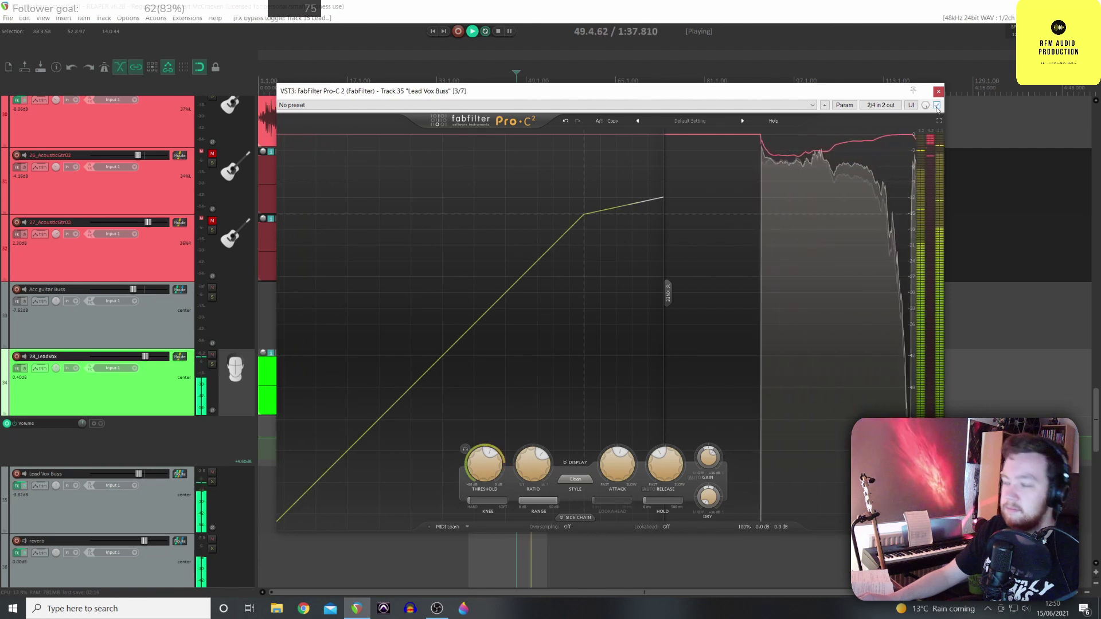
Move the compressor window off the timeline, and set the loop selection from 38.2.76 to 52.3.49
left_click_drag(577, 92, 879, 77)
key("space")
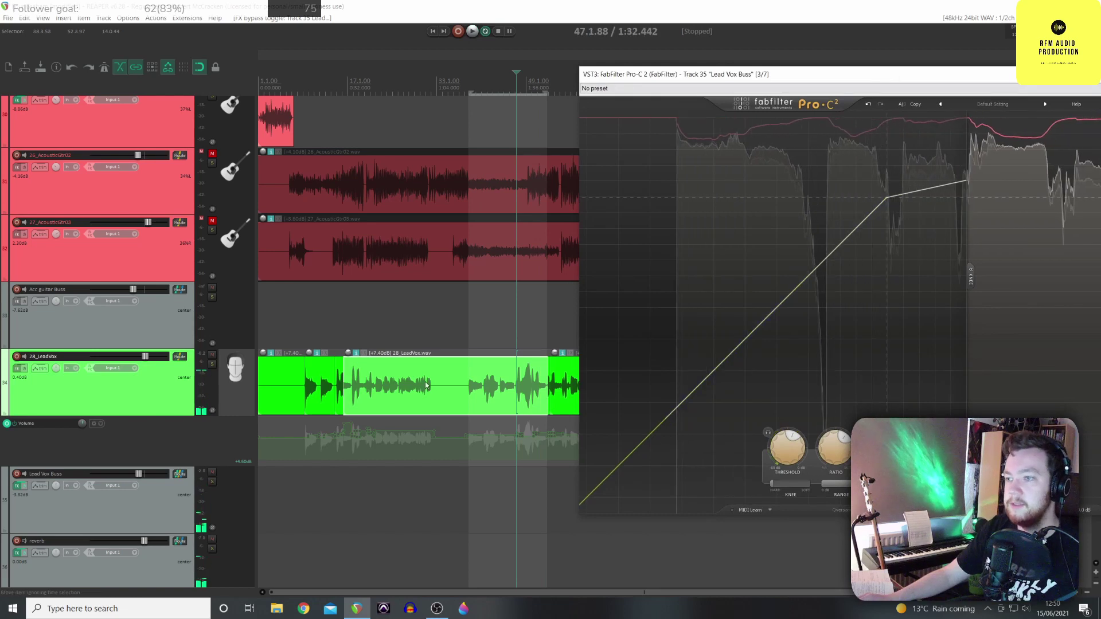
left_click(509, 74)
left_click_drag(469, 75, 546, 75)
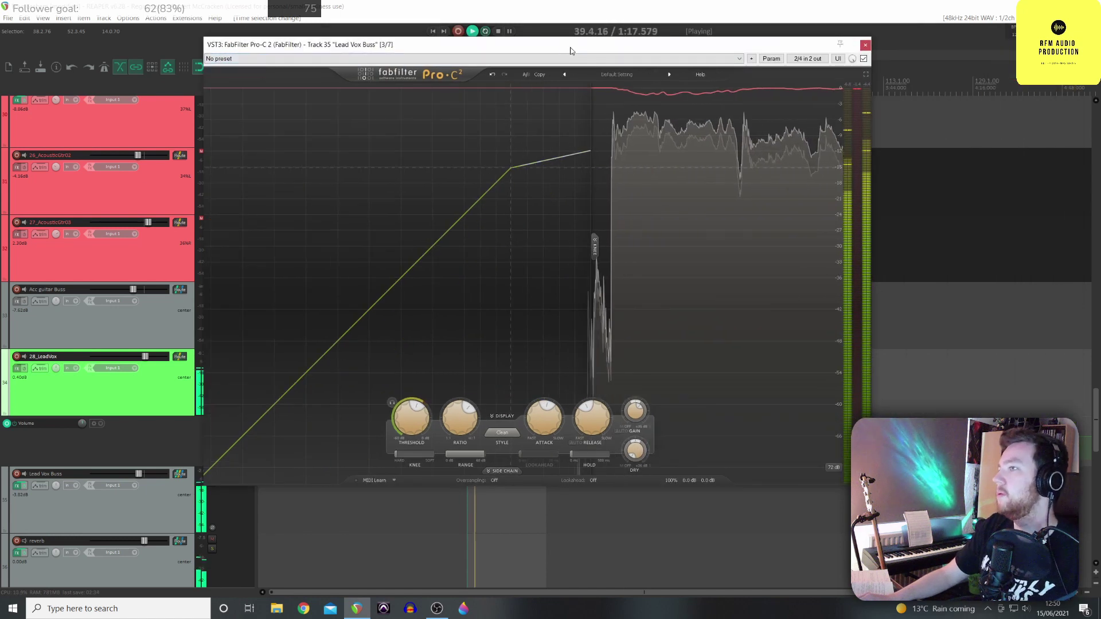
Toggle the compressor's bypass off and on, and audition the compressed lead vocal over the selected loop
left_click(864, 59)
left_click(863, 59)
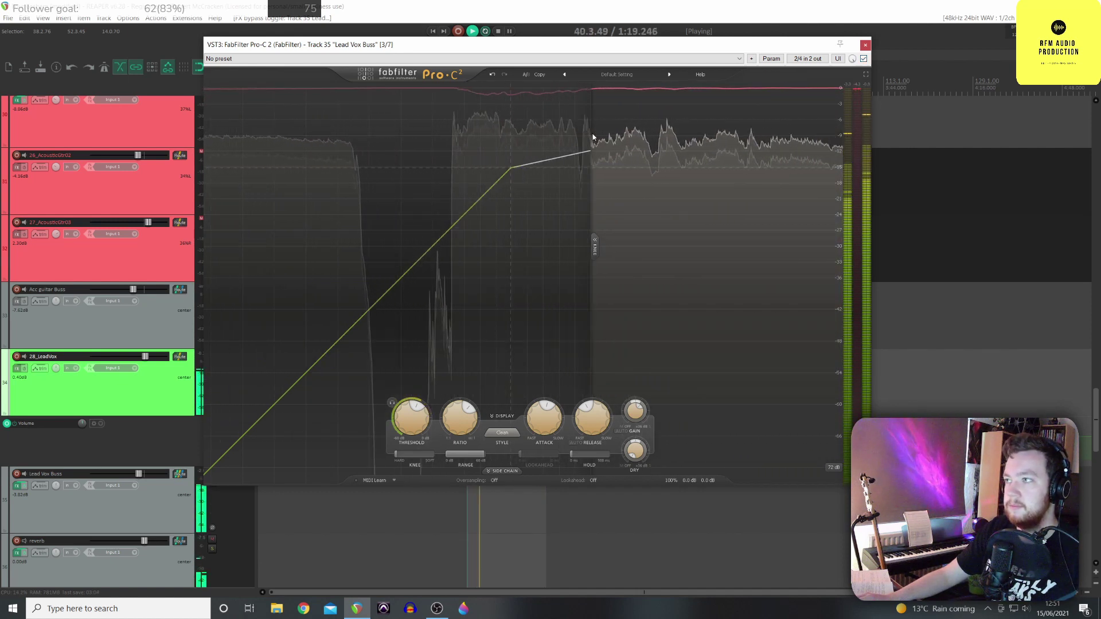
key("space")
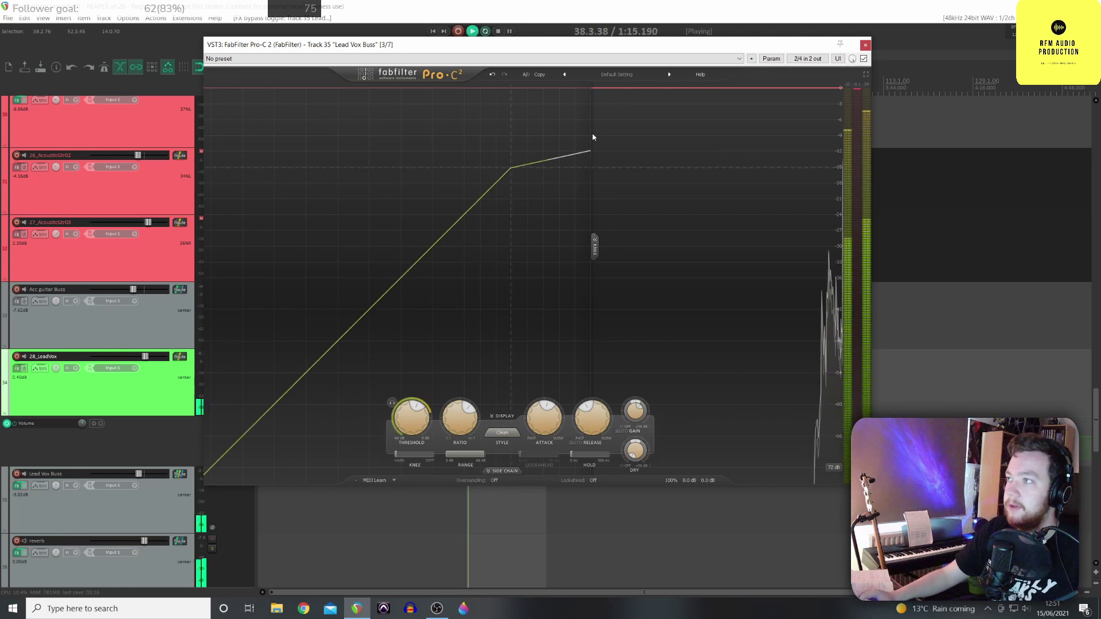
key("space")
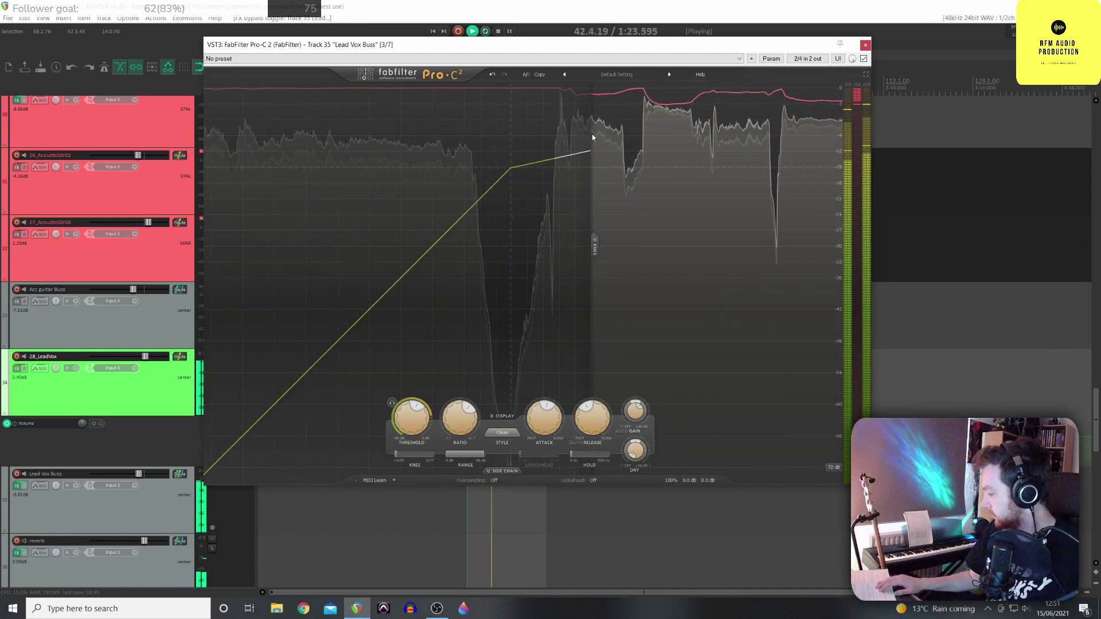
key("space")
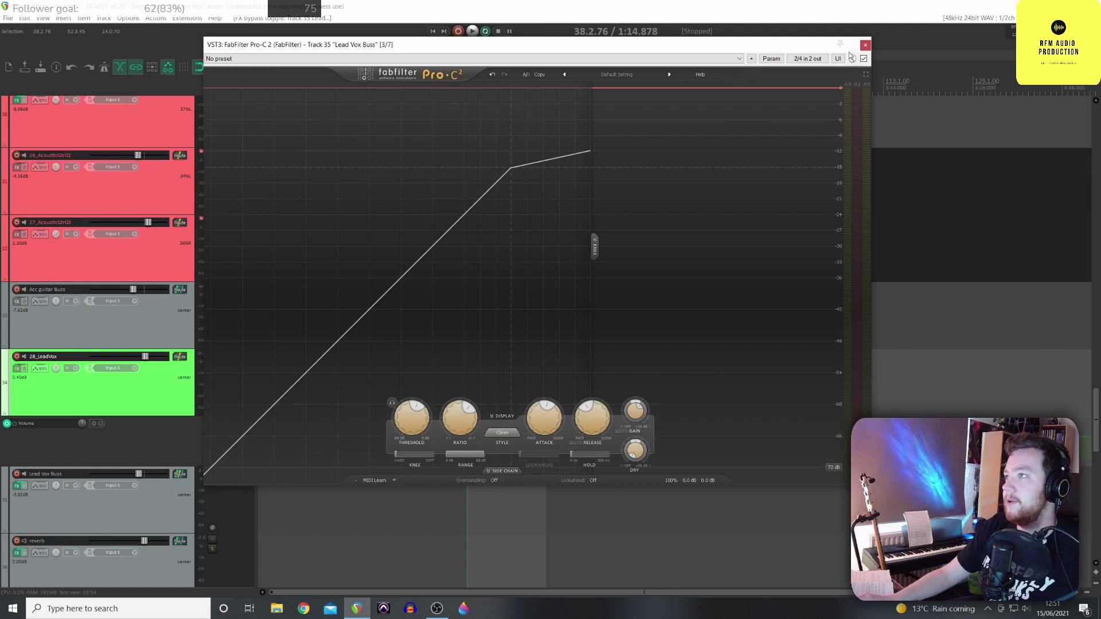
Close the floating compressor, and show CLA-76 Stereo from the Lead Vox Buss FX chain in a repositioned window
left_click(865, 45)
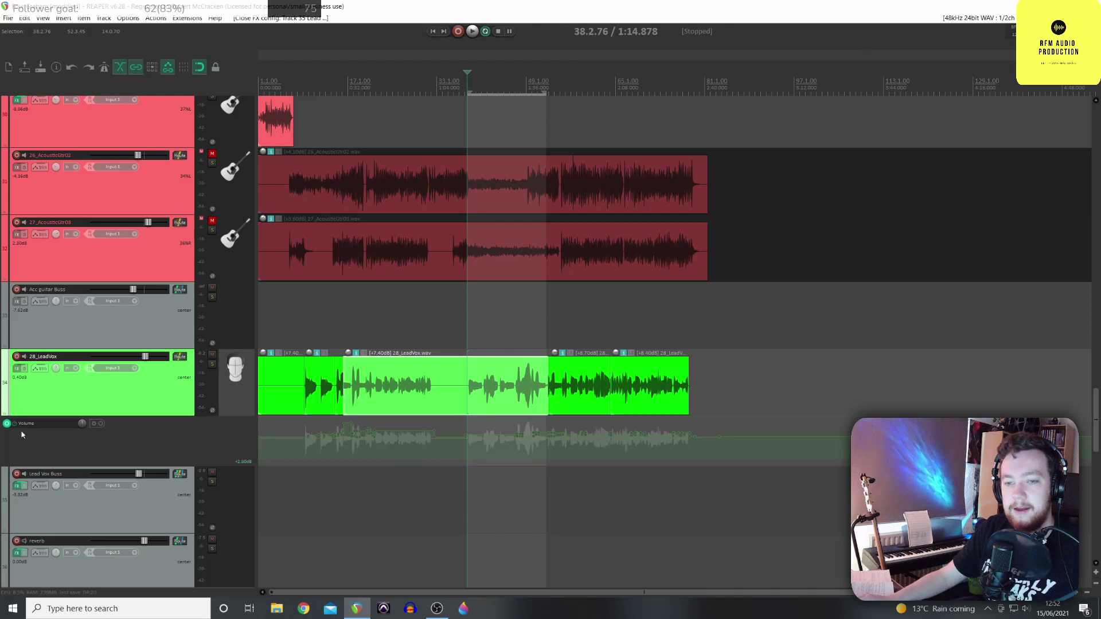
left_click(17, 485)
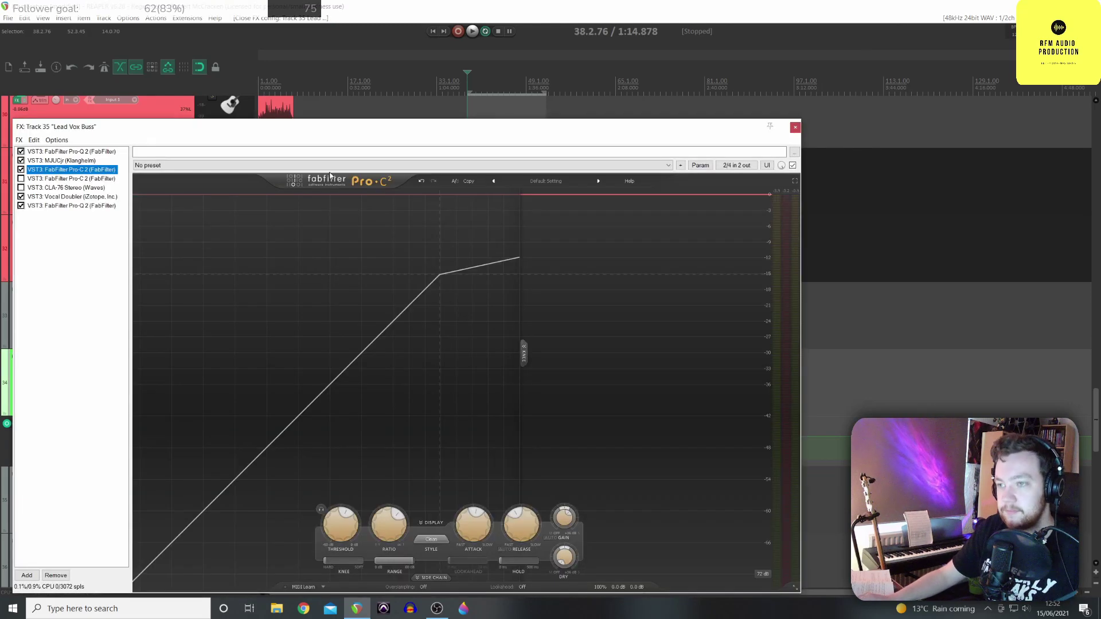
left_click(74, 189)
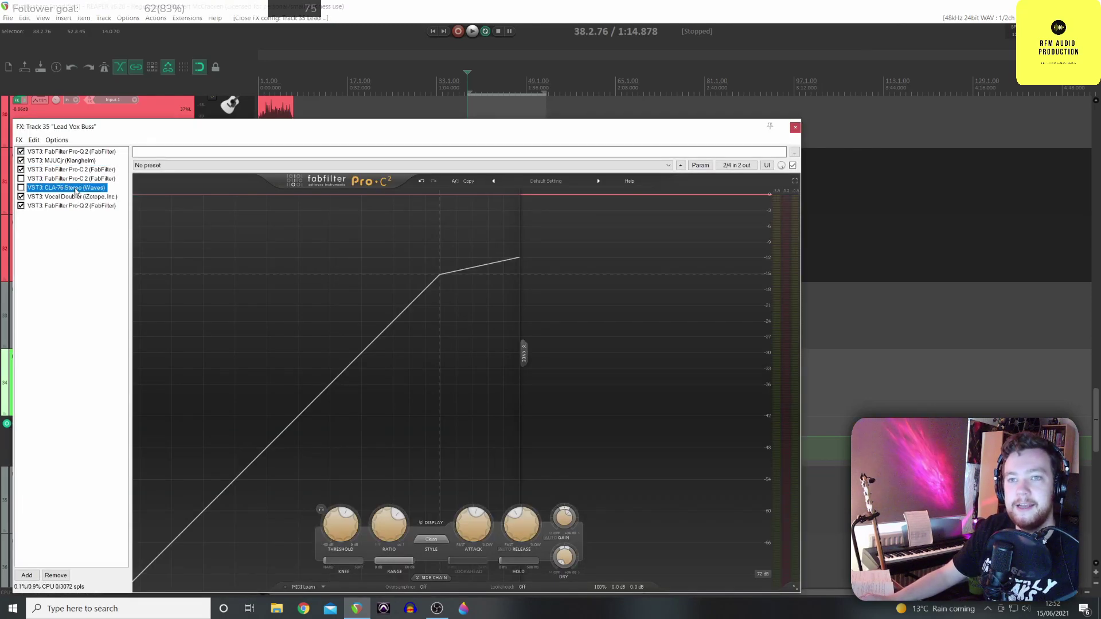
left_click_drag(287, 126, 512, 100)
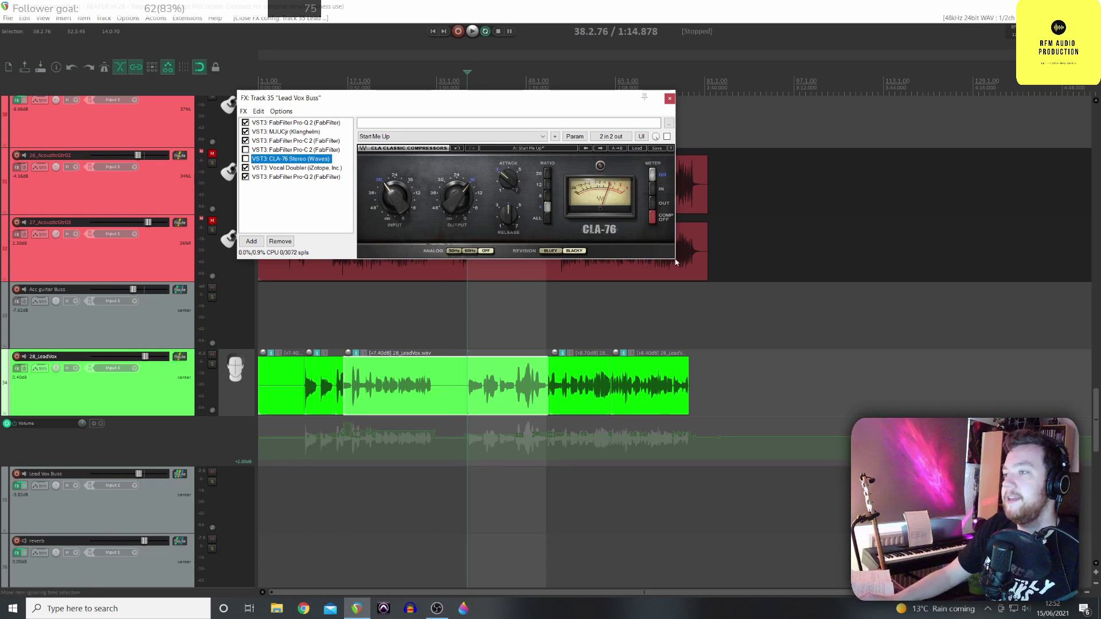
mouse_move(677, 259)
left_mouse_down()
mouse_move(685, 267)
mouse_move(654, 270)
mouse_move(676, 278)
left_mouse_up()
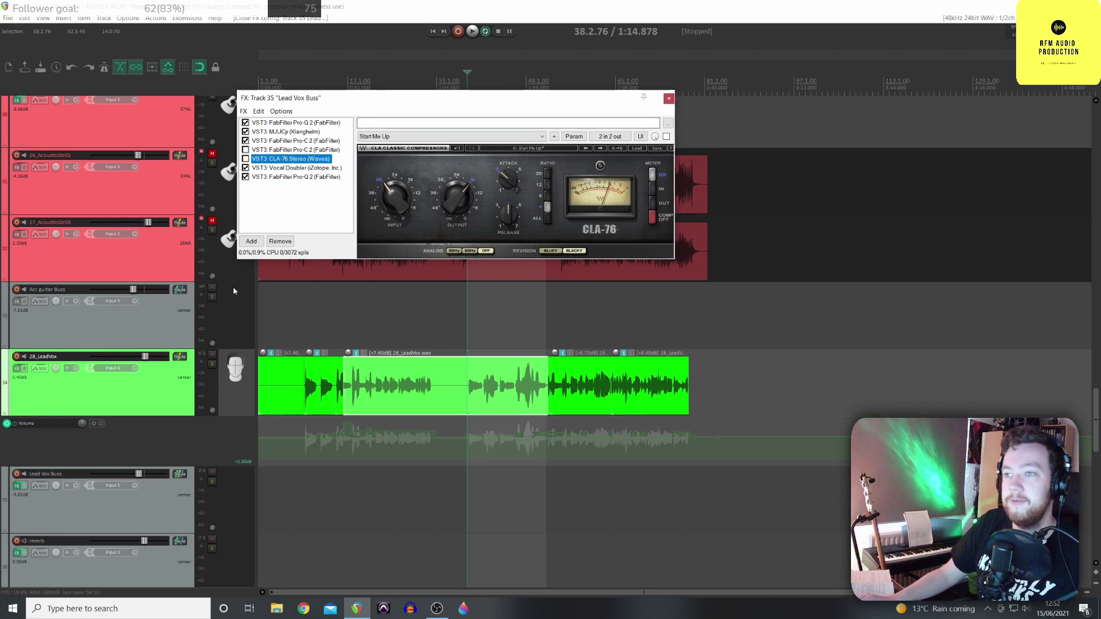
left_click_drag(476, 102, 417, 155)
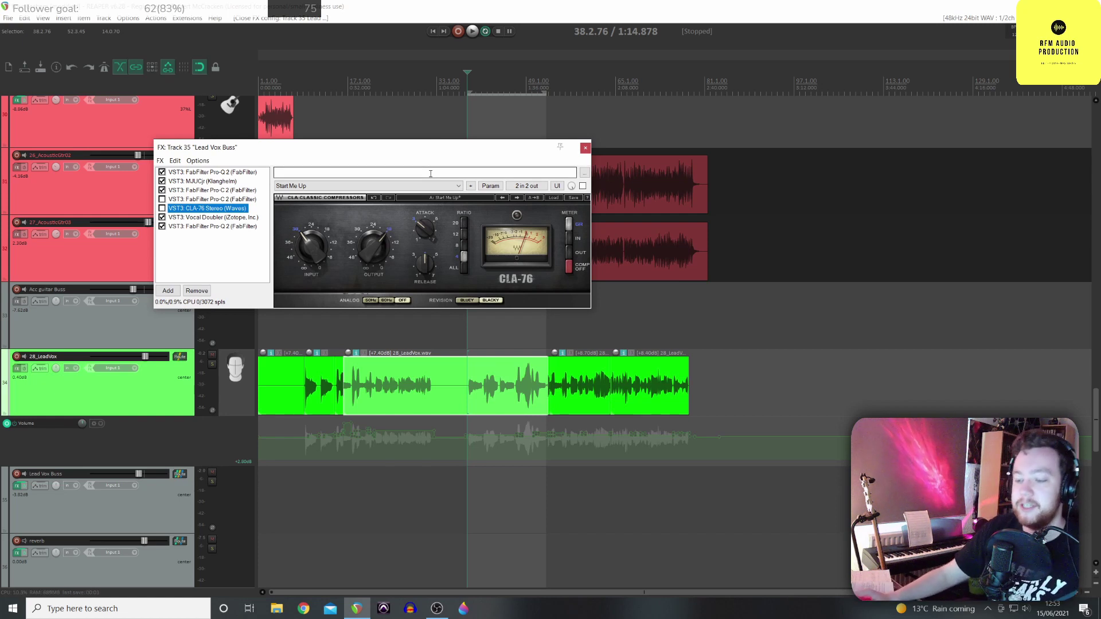
Enable CLA-76 Stereo, adjust its input level, and start looped playback of the lead vocal
left_click(163, 208)
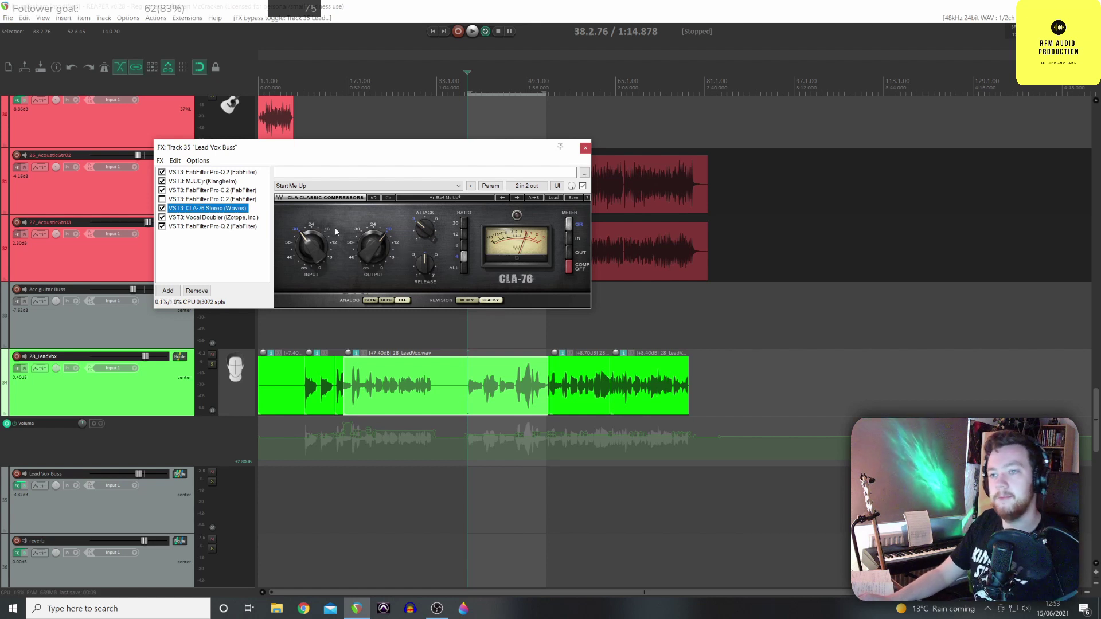
left_click_drag(299, 229, 306, 222)
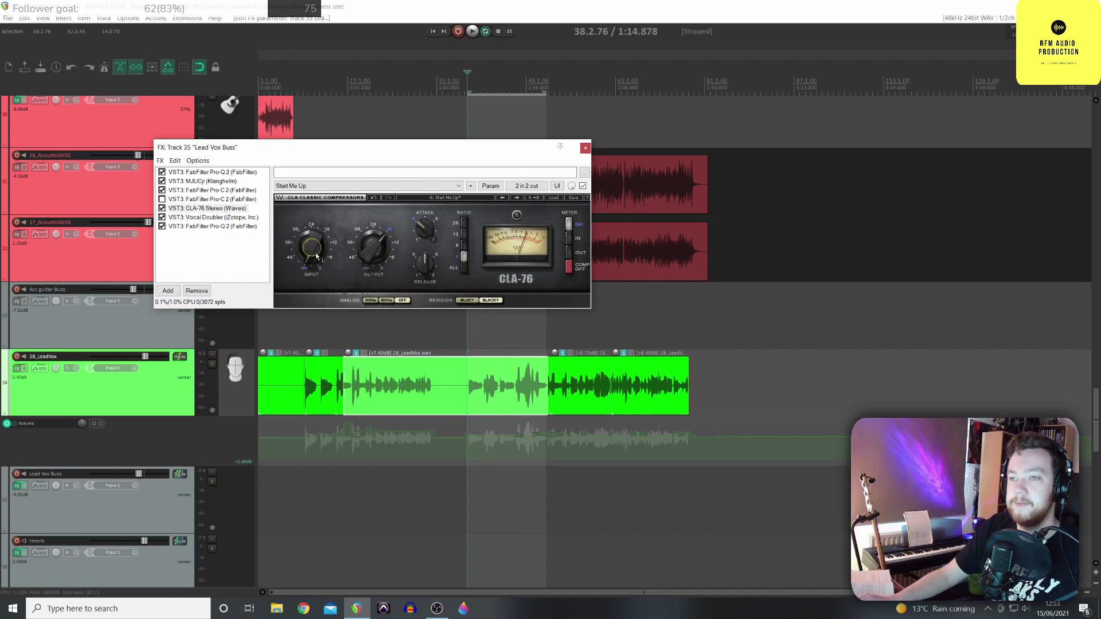
key("space")
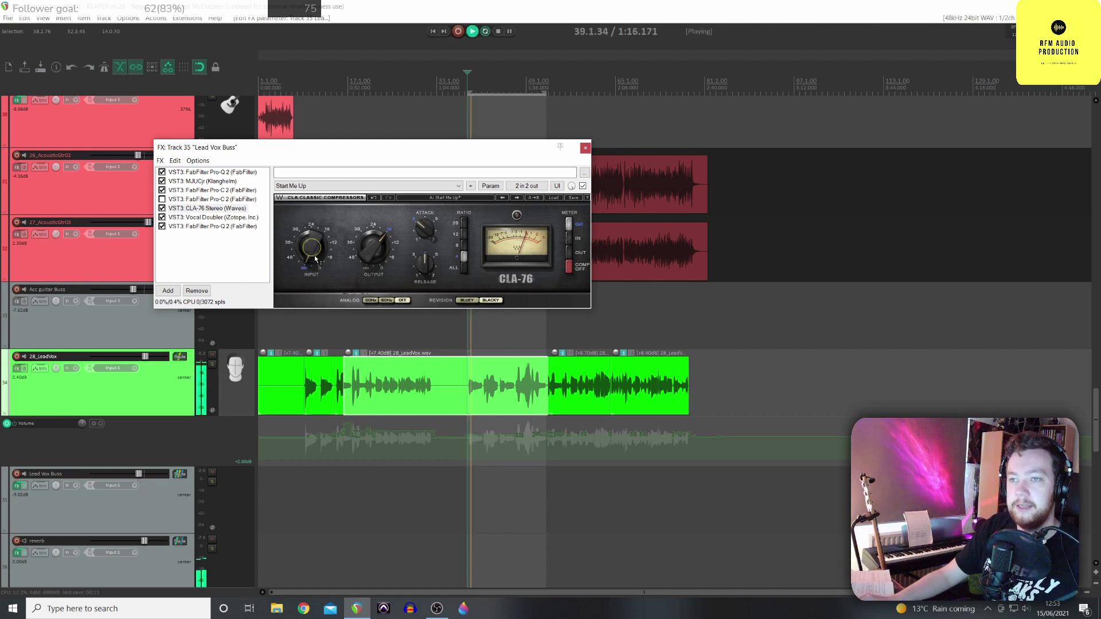
left_click_drag(315, 261, 315, 274)
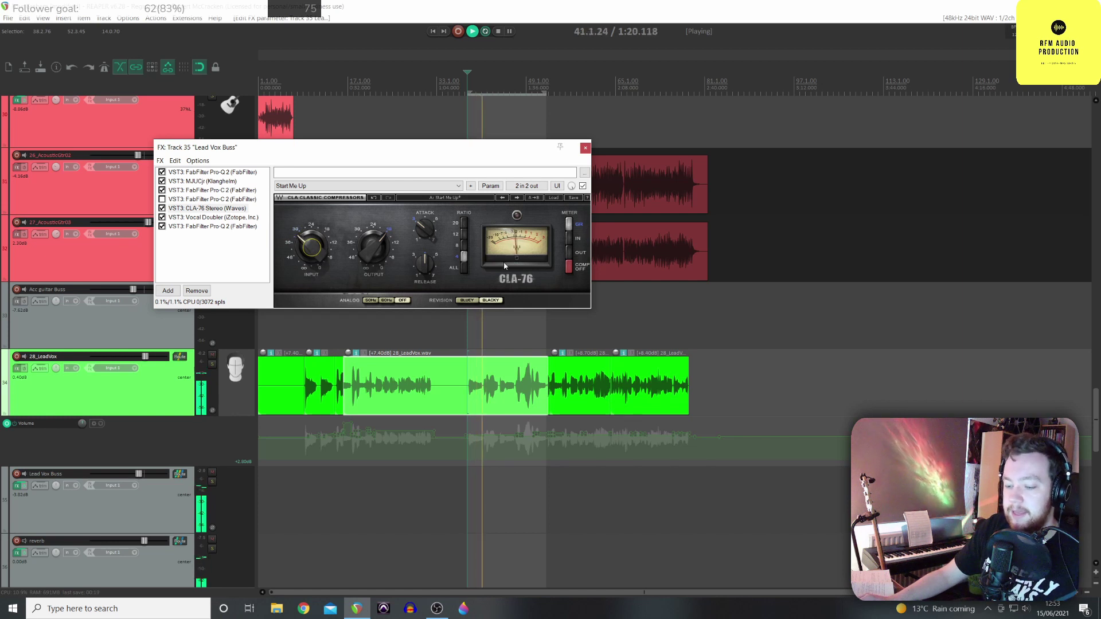
Fine-tune the CLA-76's input level during playback while watching the gain reduction meter
mouse_move(308, 242)
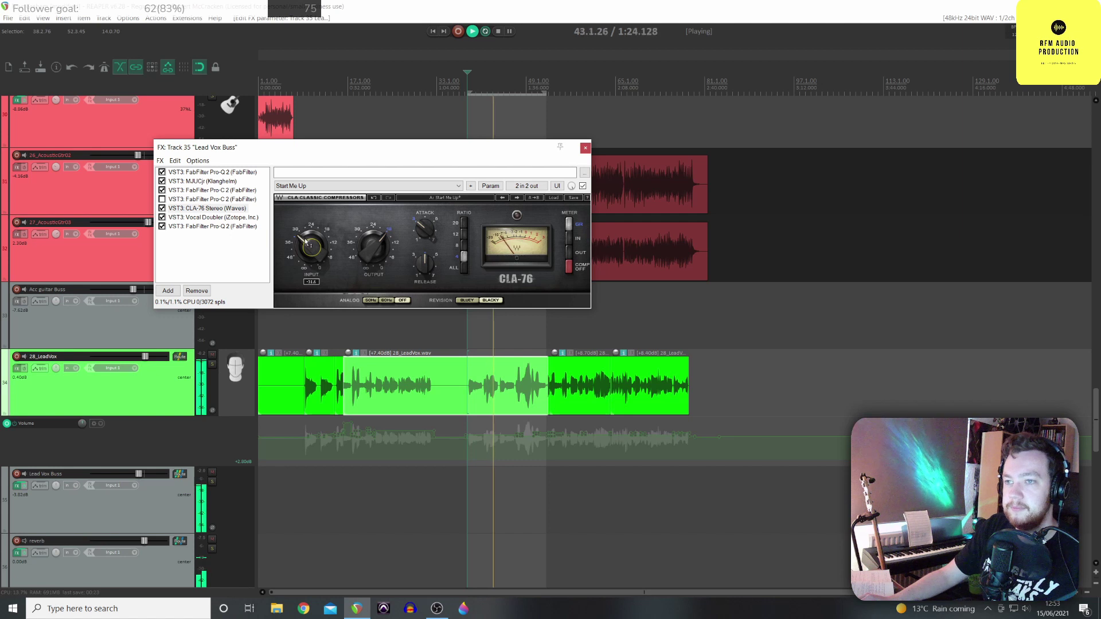
scroll(308, 242, "down", 1)
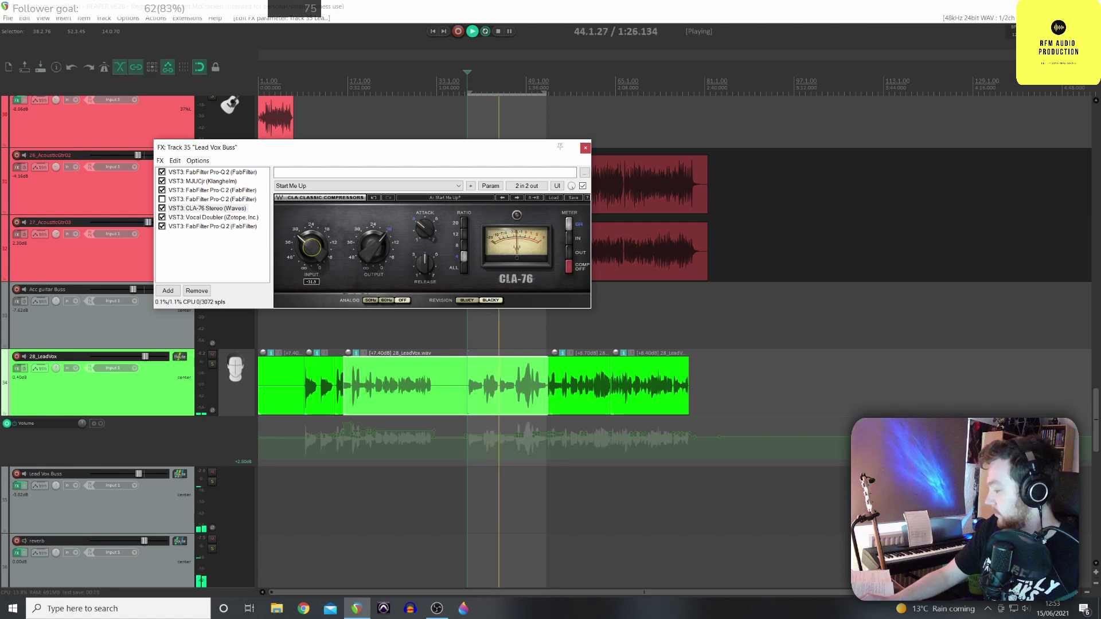
scroll(311, 247, "down", 3)
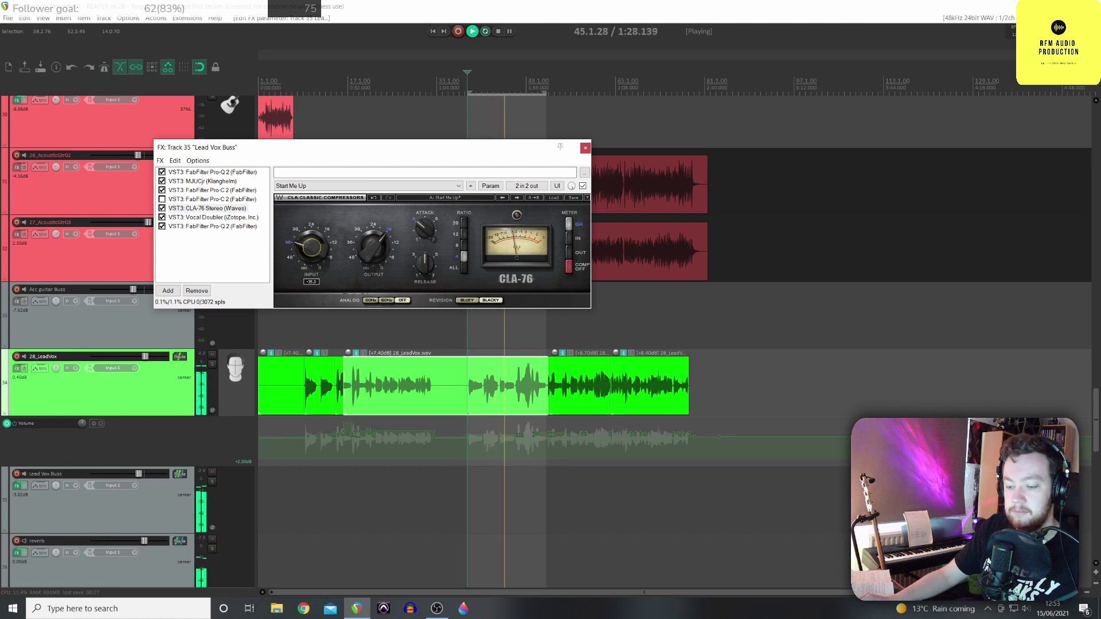
scroll(311, 246, "up", 3)
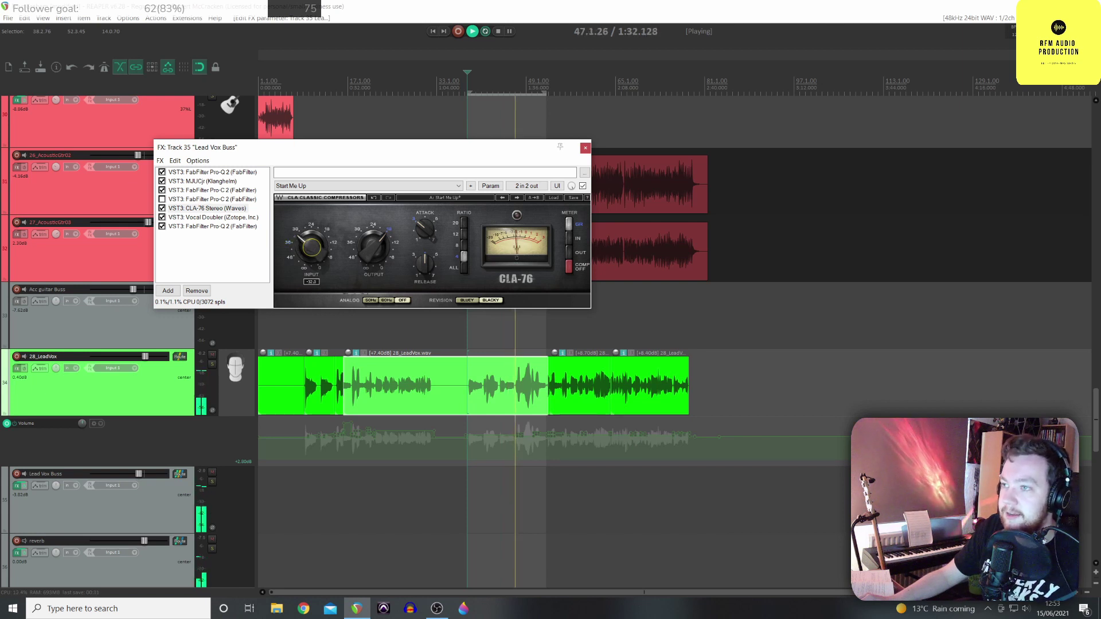
scroll(311, 247, "down", 2)
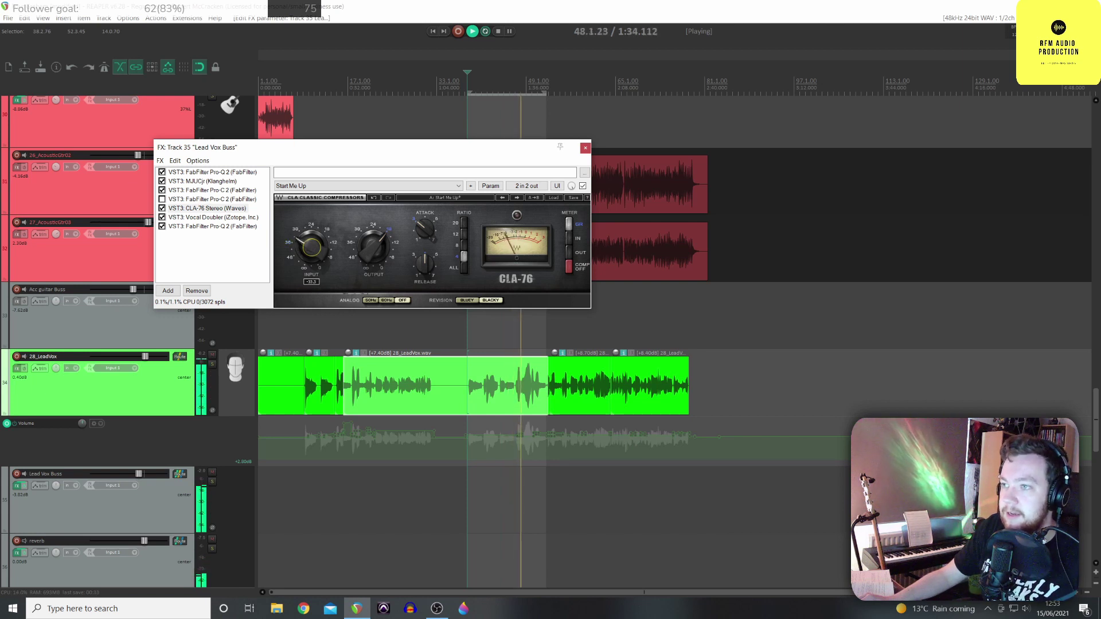
scroll(309, 240, "down", 1)
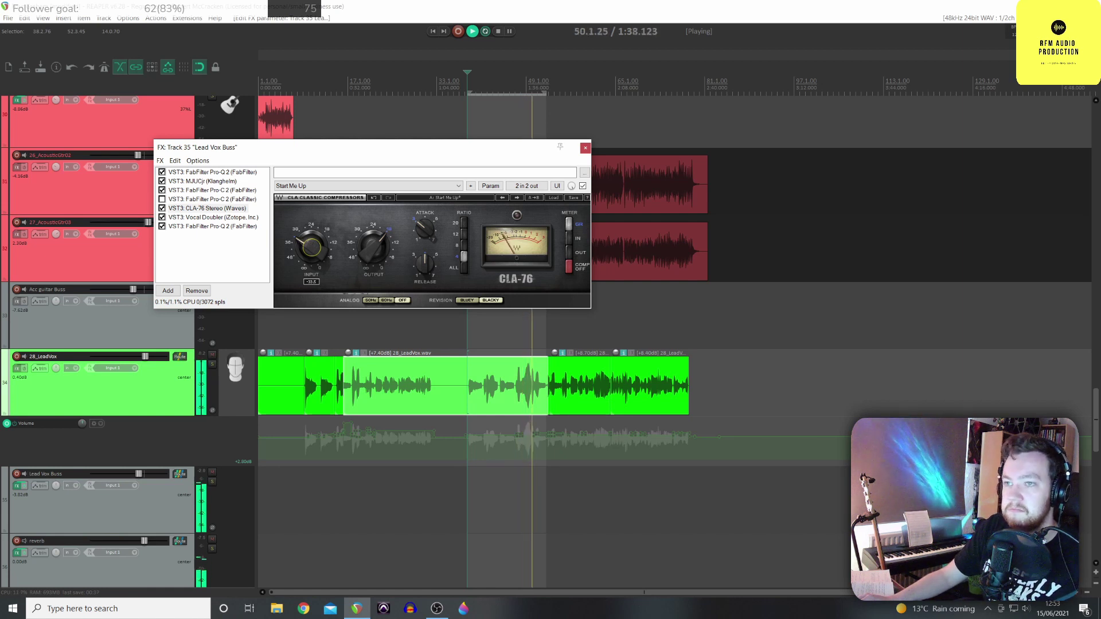
Adjust the CLA-76's output to about -14 during looped playback, and stop the playback
mouse_move(377, 244)
scroll(377, 243, "up", 5)
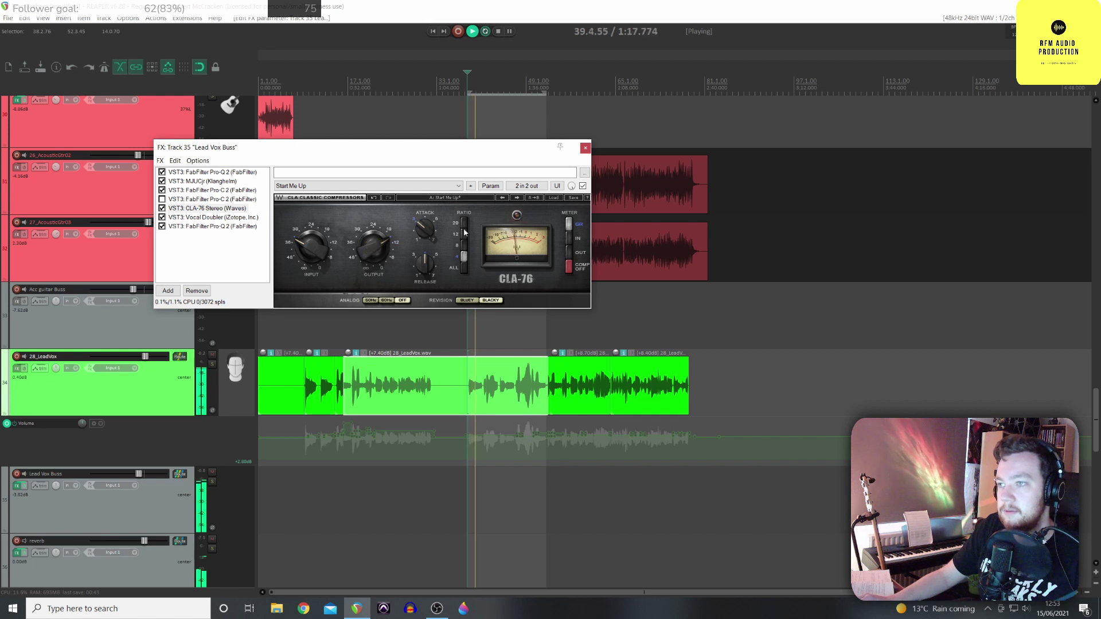
scroll(365, 253, "down", 3)
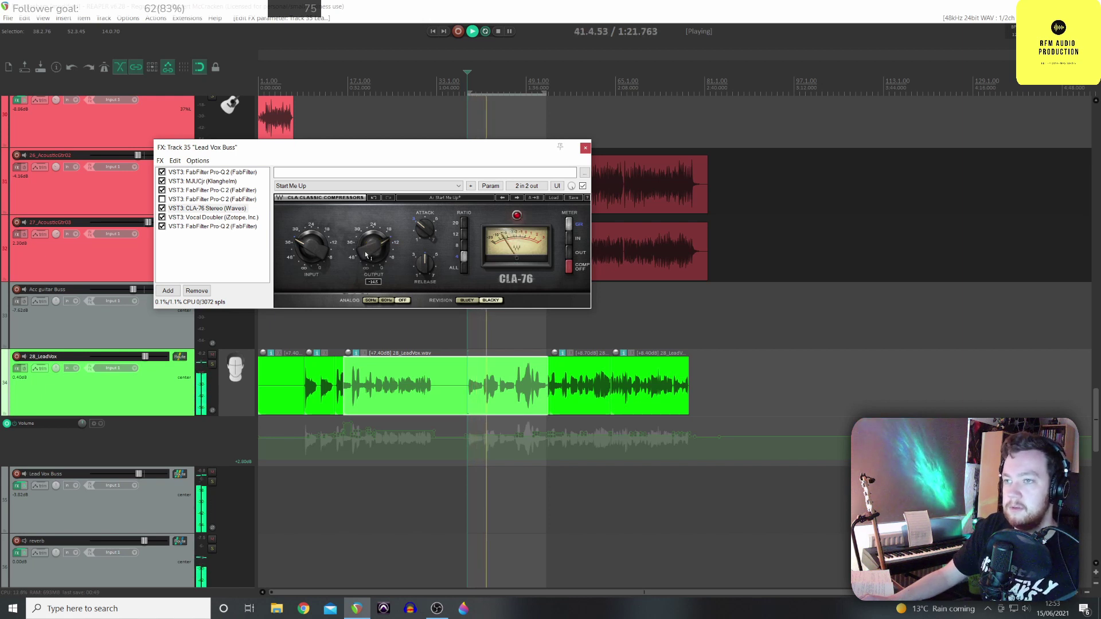
left_click(162, 199)
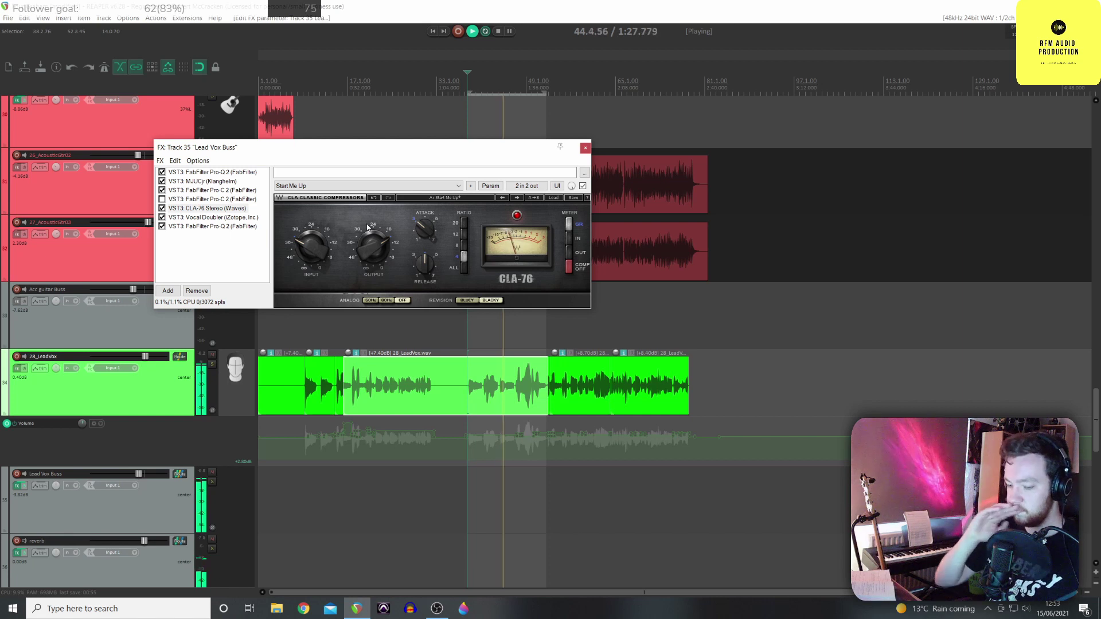
key("space")
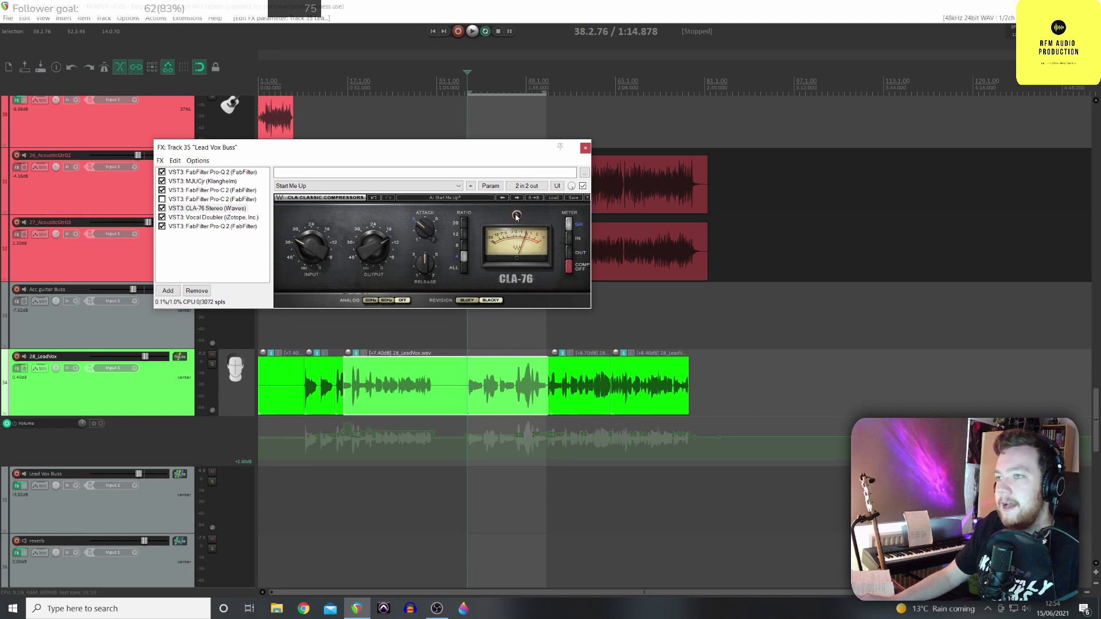
Switch the CLA-76's ratio to 20, to 4, and finally to ALL
left_click(465, 224)
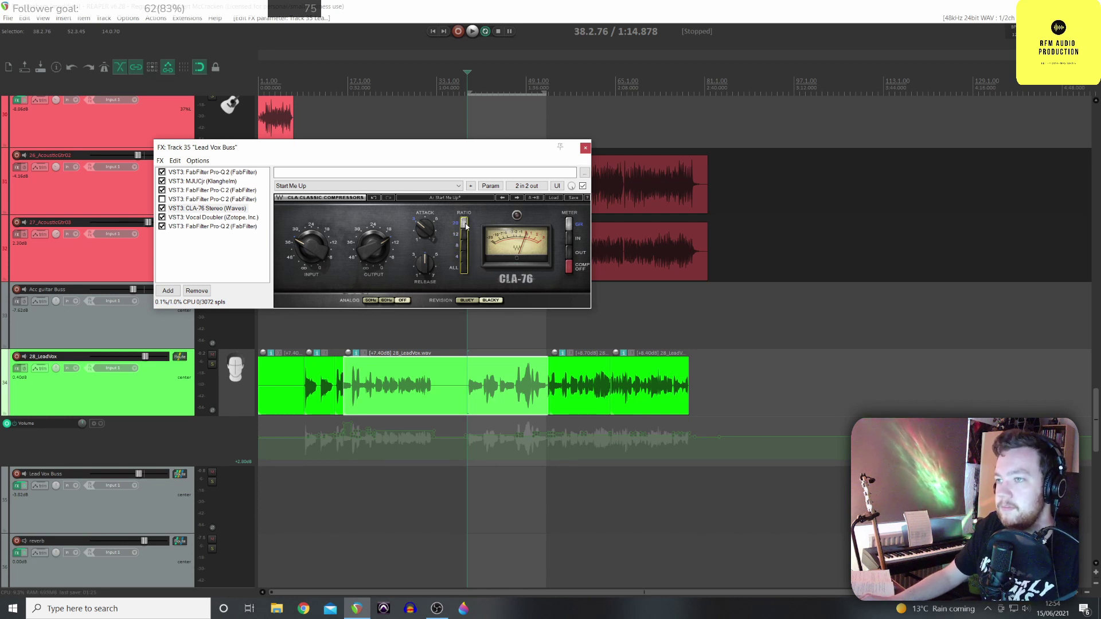
left_click(466, 259)
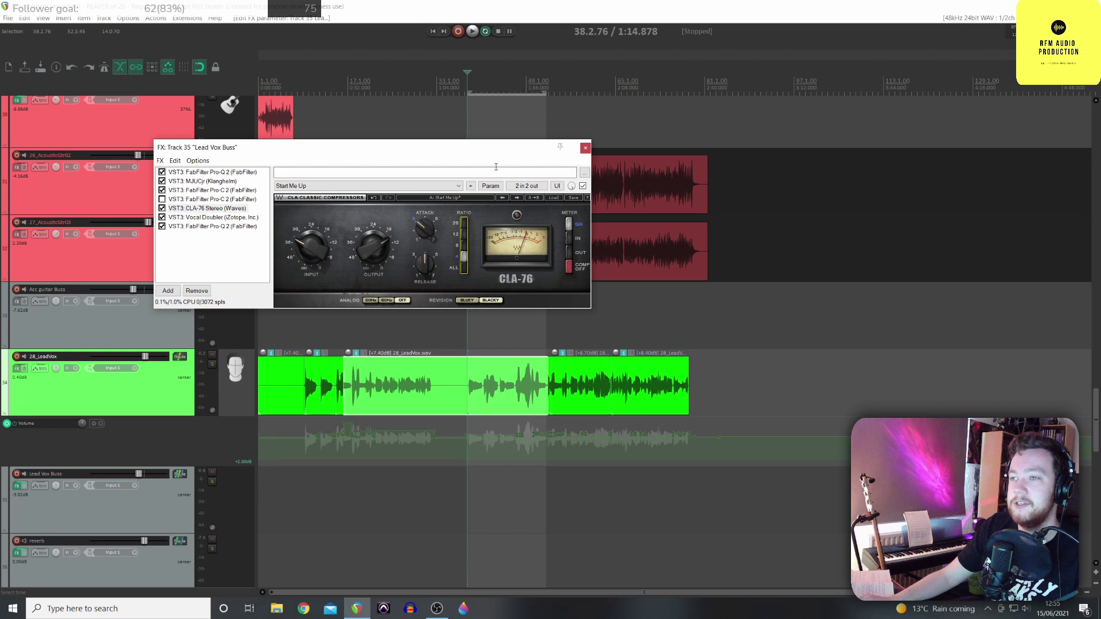
left_click(464, 268)
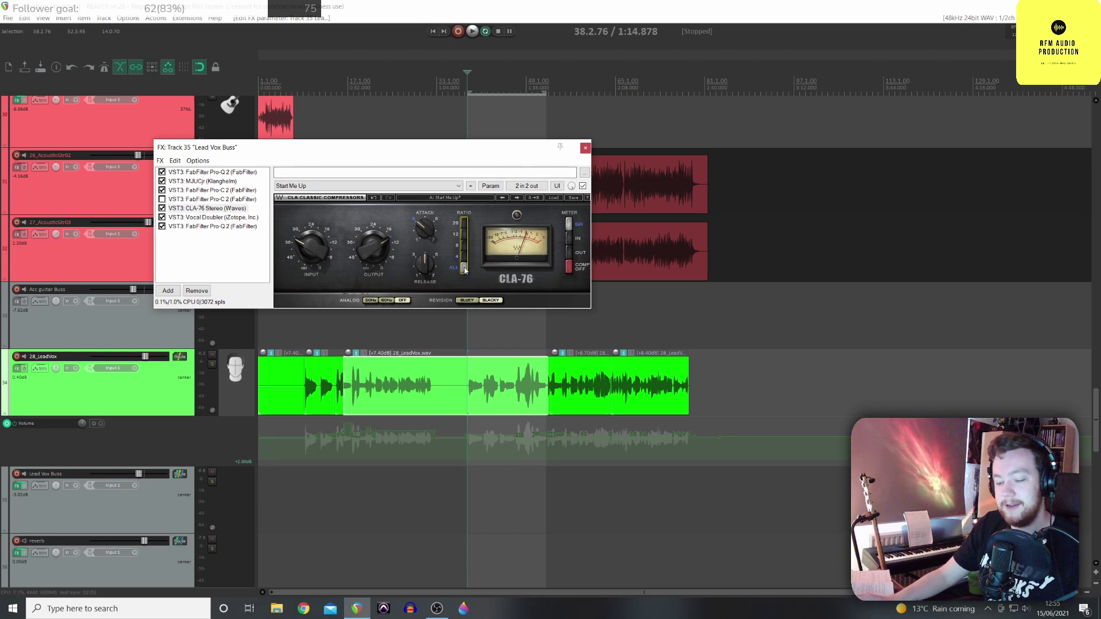
Audition the looped lead vocal with the ALL ratio, lowering the CLA-76's input to around the 36 mark
key("space")
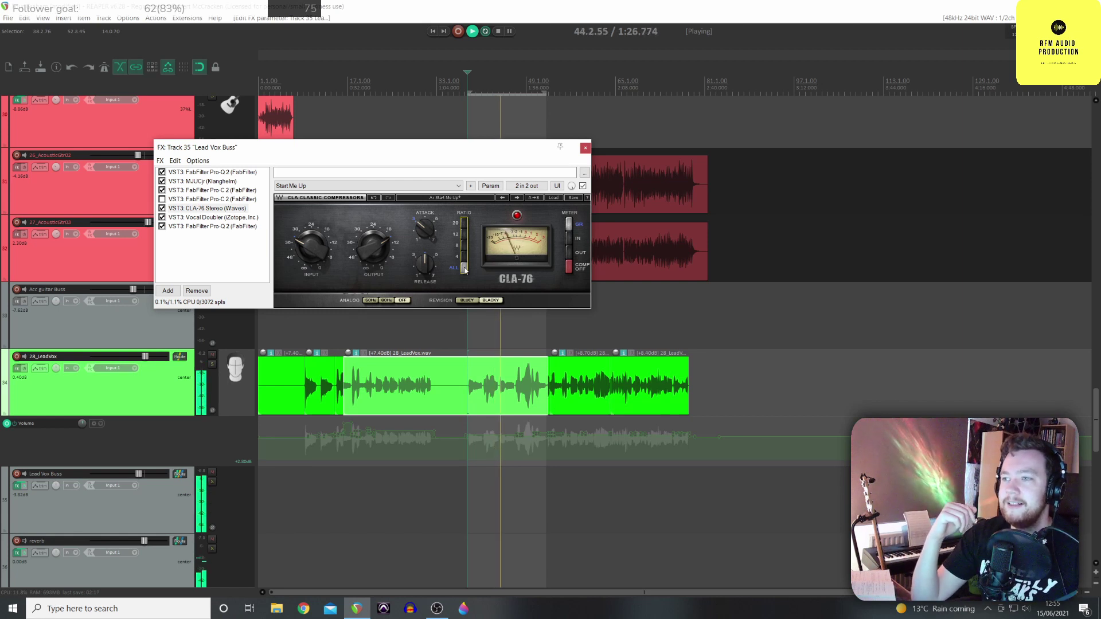
key("space")
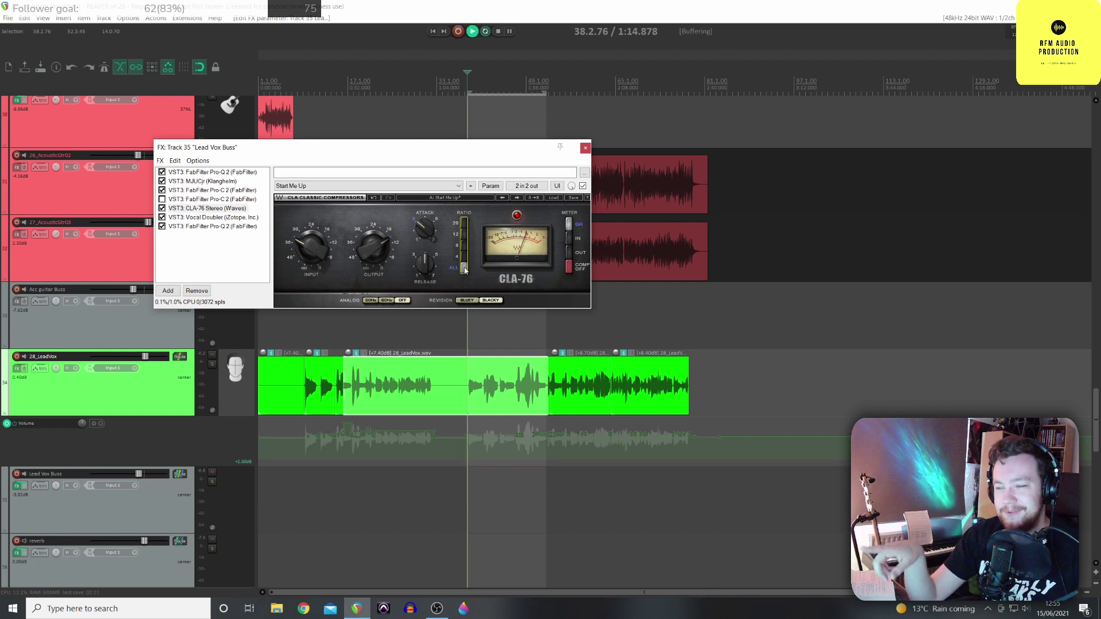
key("space")
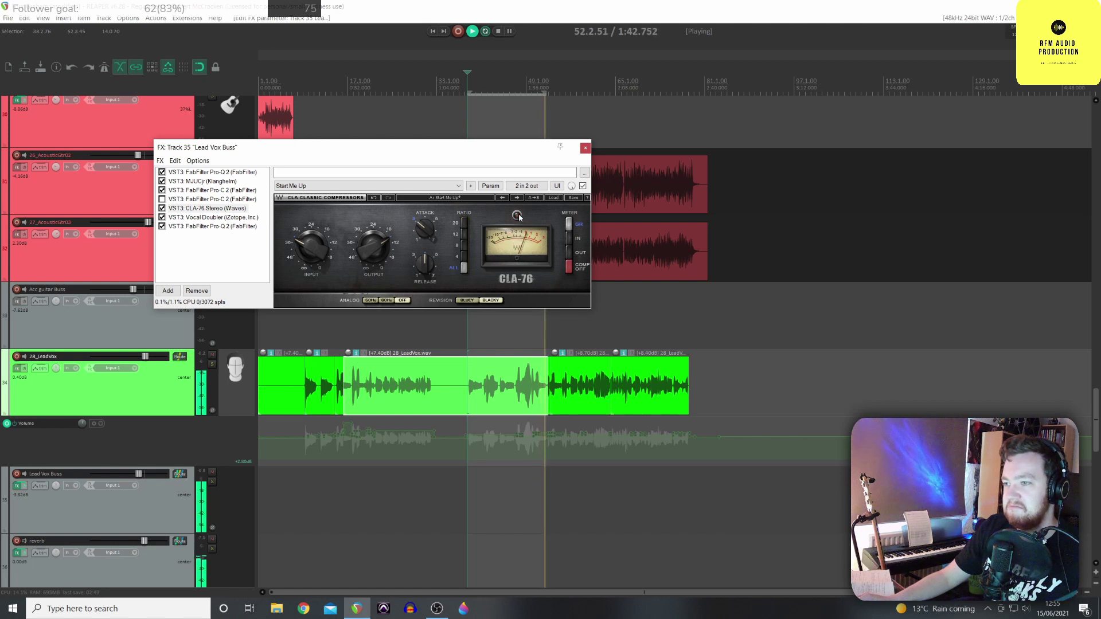
key("space")
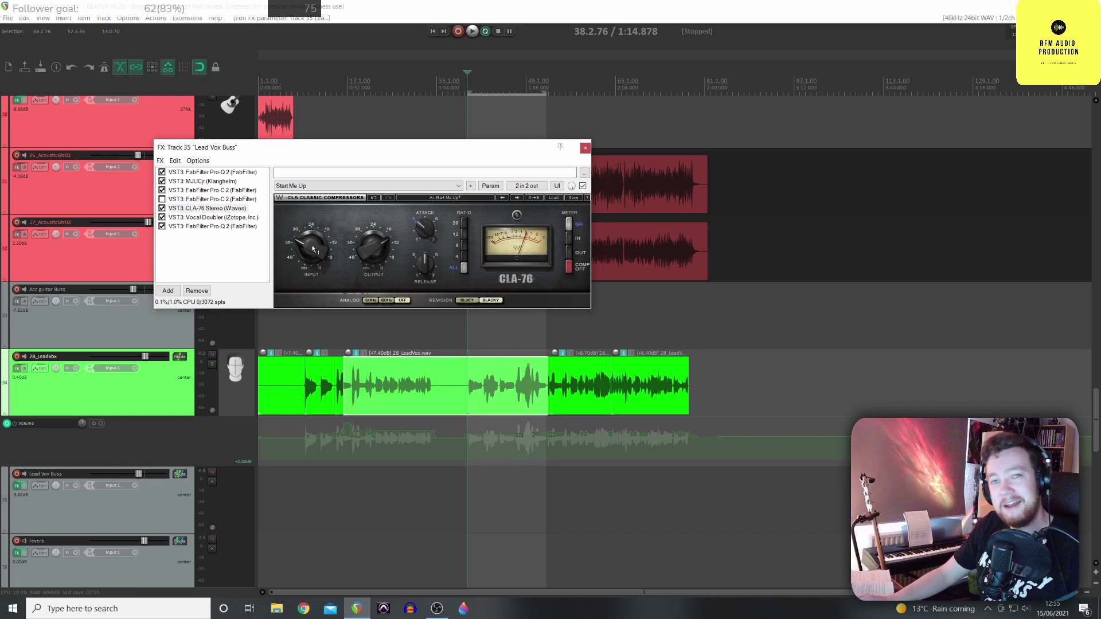
key("space")
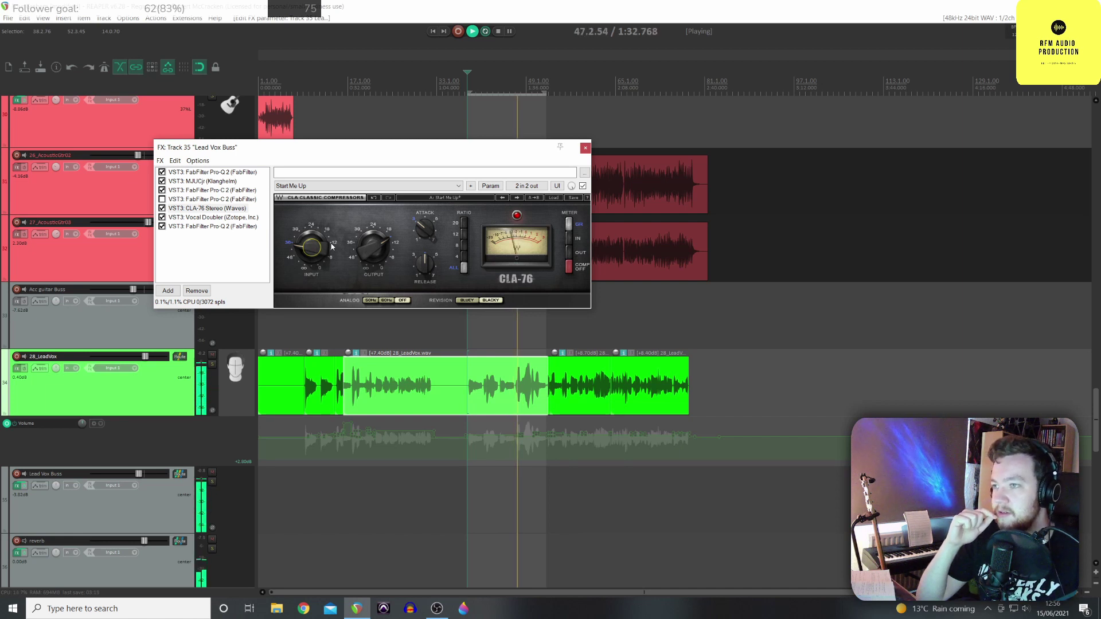
key("space")
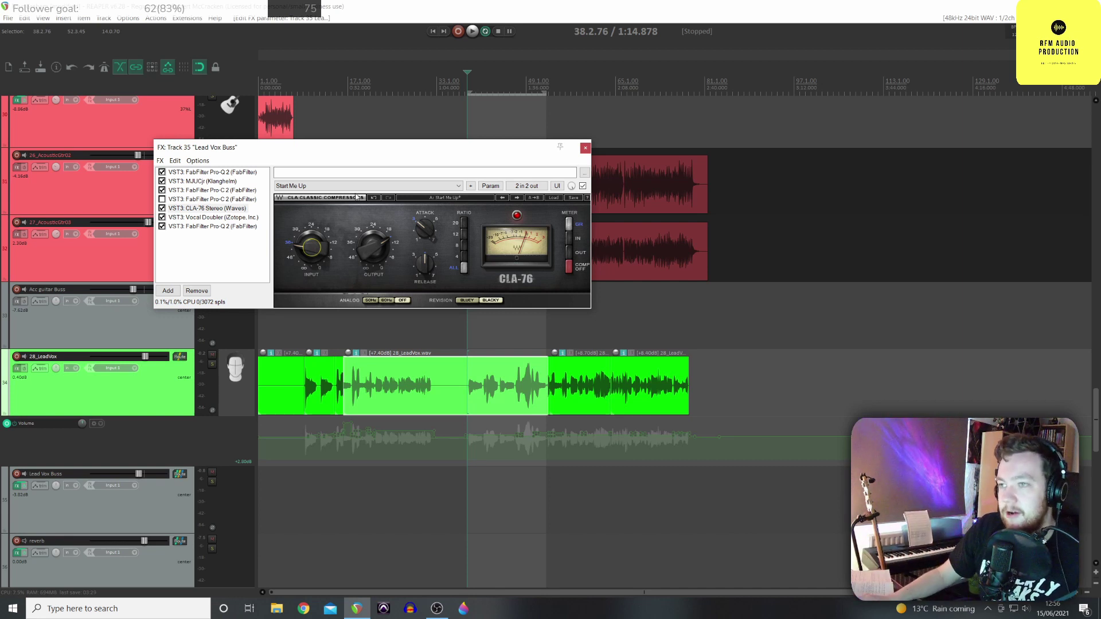
Briefly view the enabled Pro-C 2, return to CLA-76 Stereo, and set its release to 7 and its attack to about 5
left_click(211, 190)
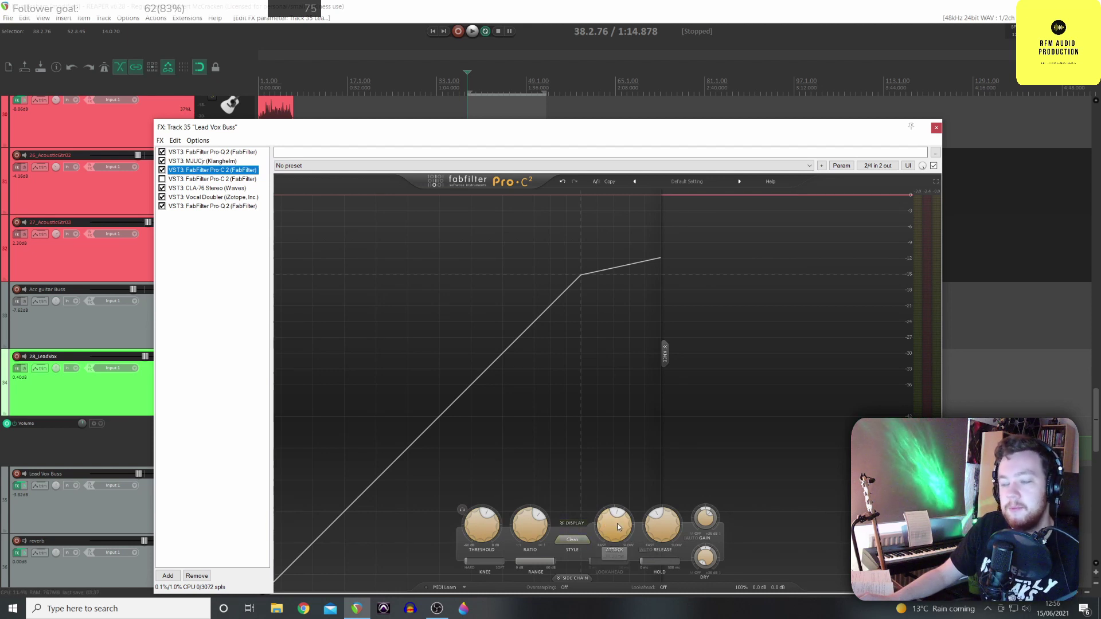
left_click(211, 188)
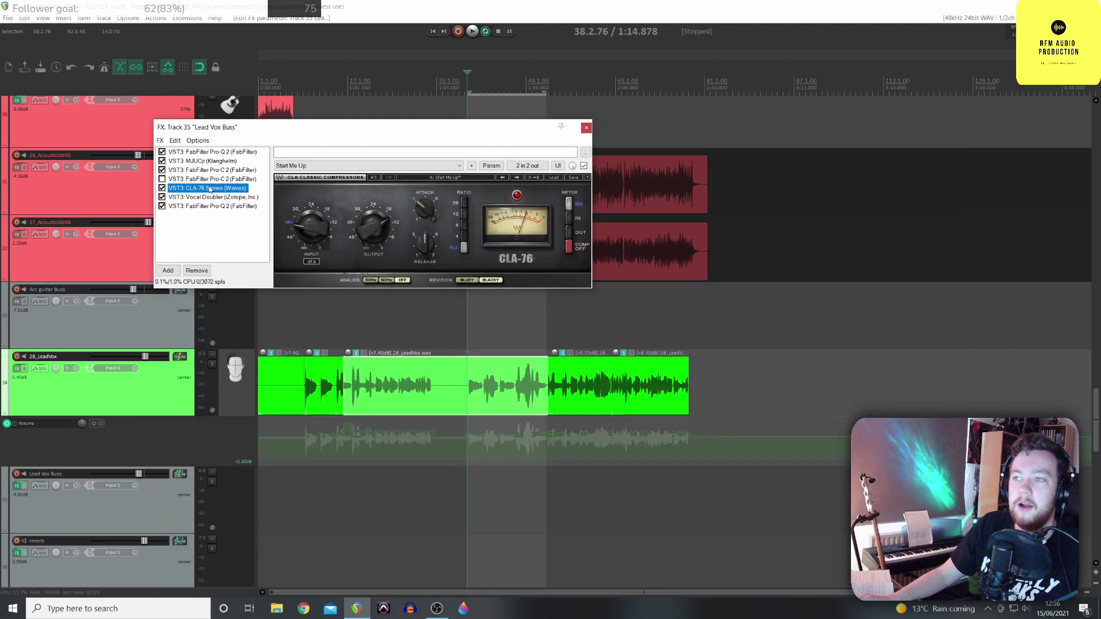
left_click(516, 197)
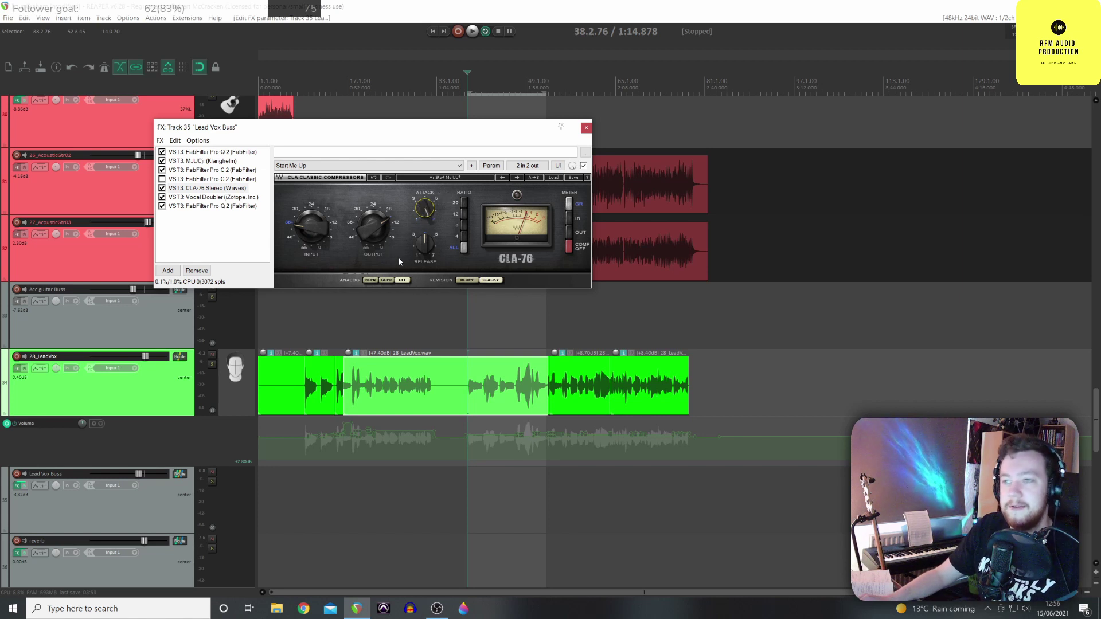
left_click(424, 243)
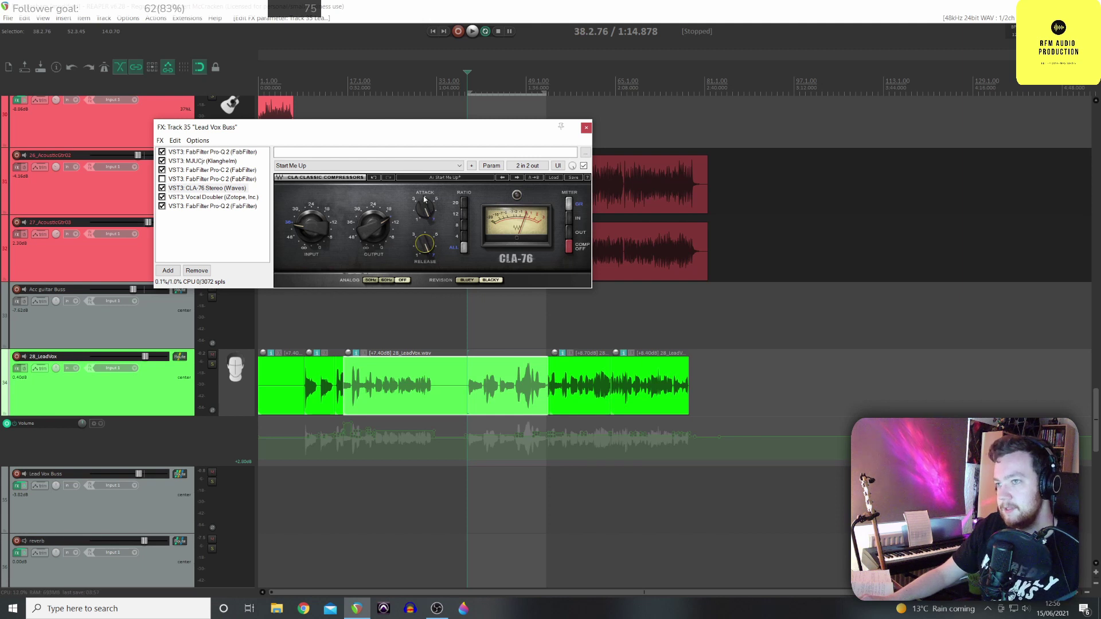
left_click(420, 215)
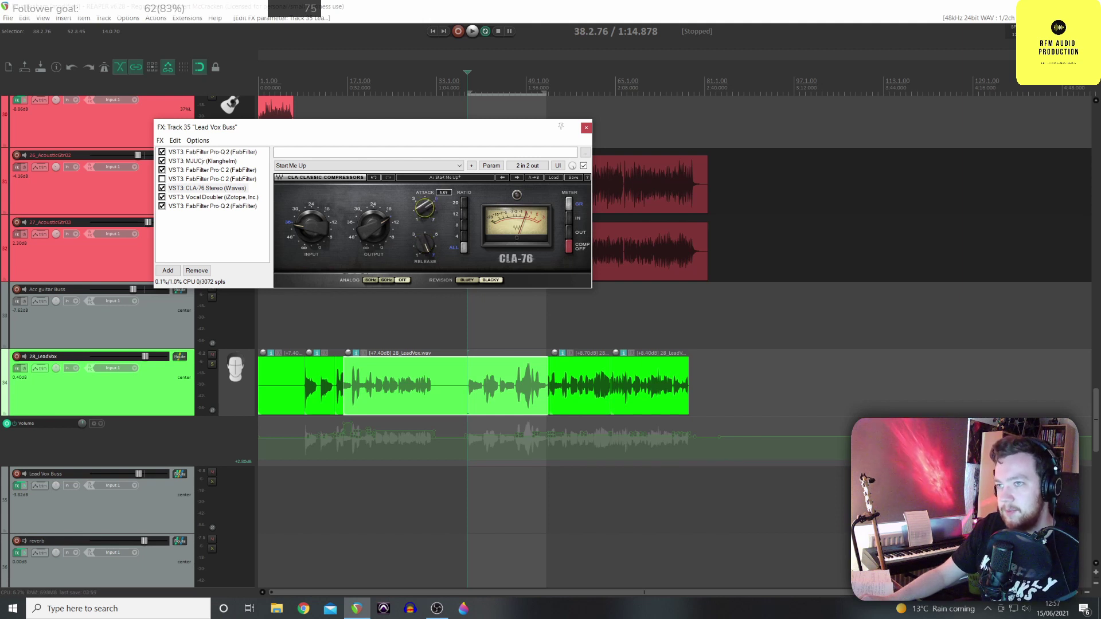
Vary the CLA-76's release time during looped playback, and compare the vocal with the plugin bypassed and active
key("space")
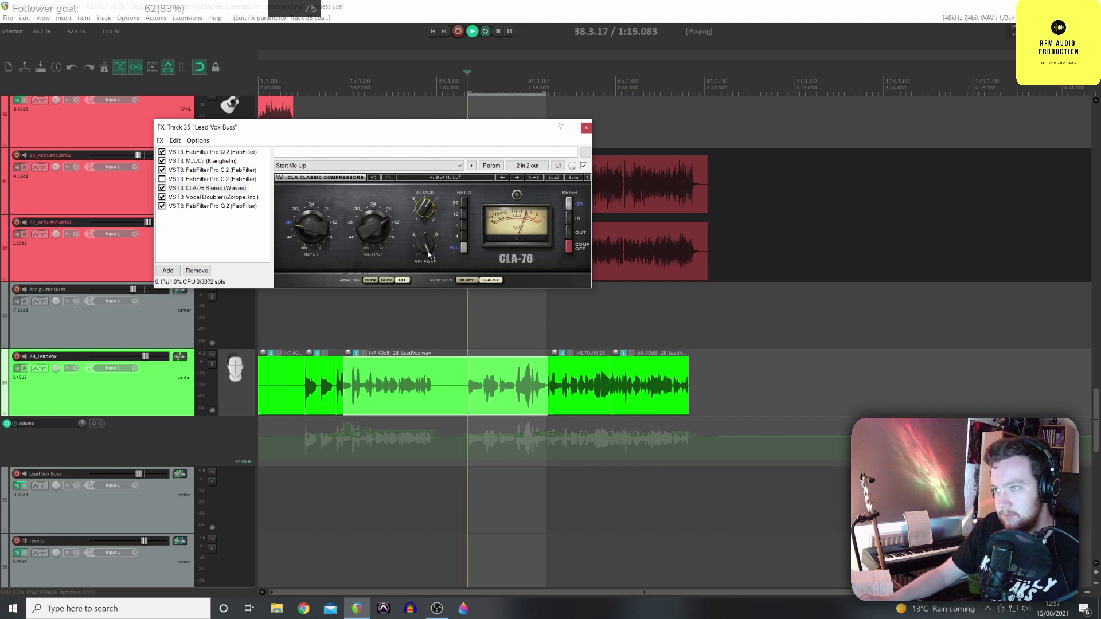
left_click(426, 252)
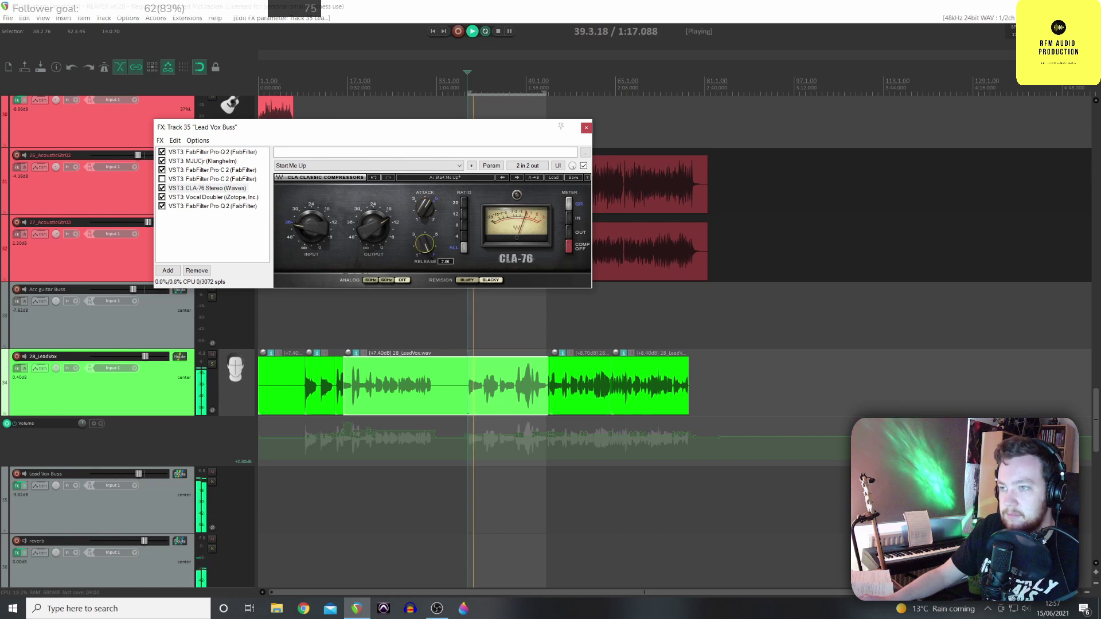
left_click_drag(426, 254, 426, 264)
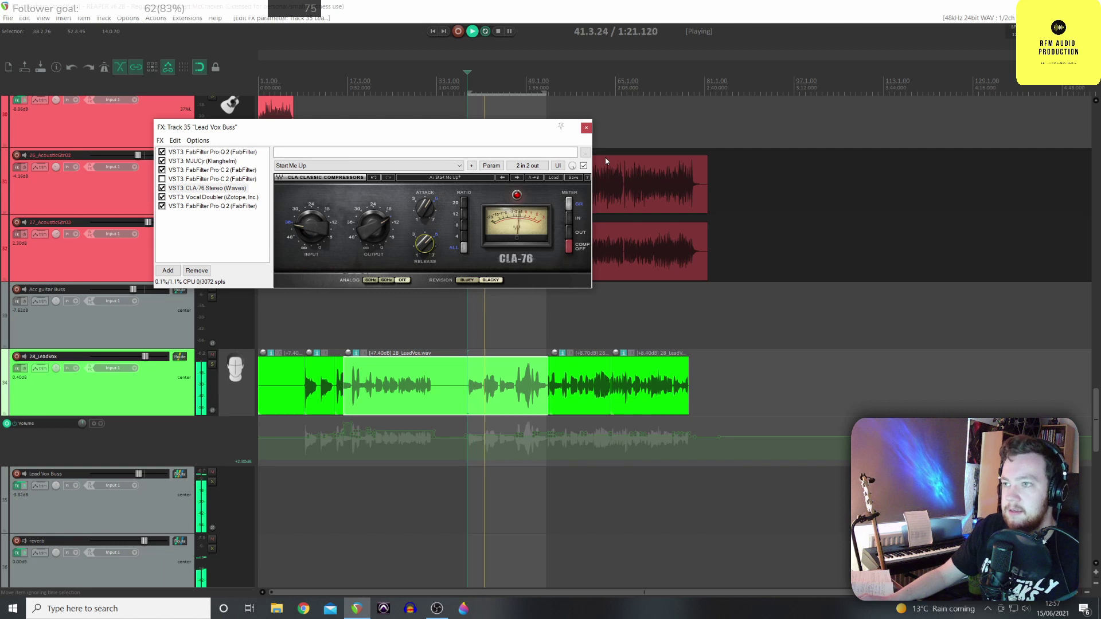
key("space")
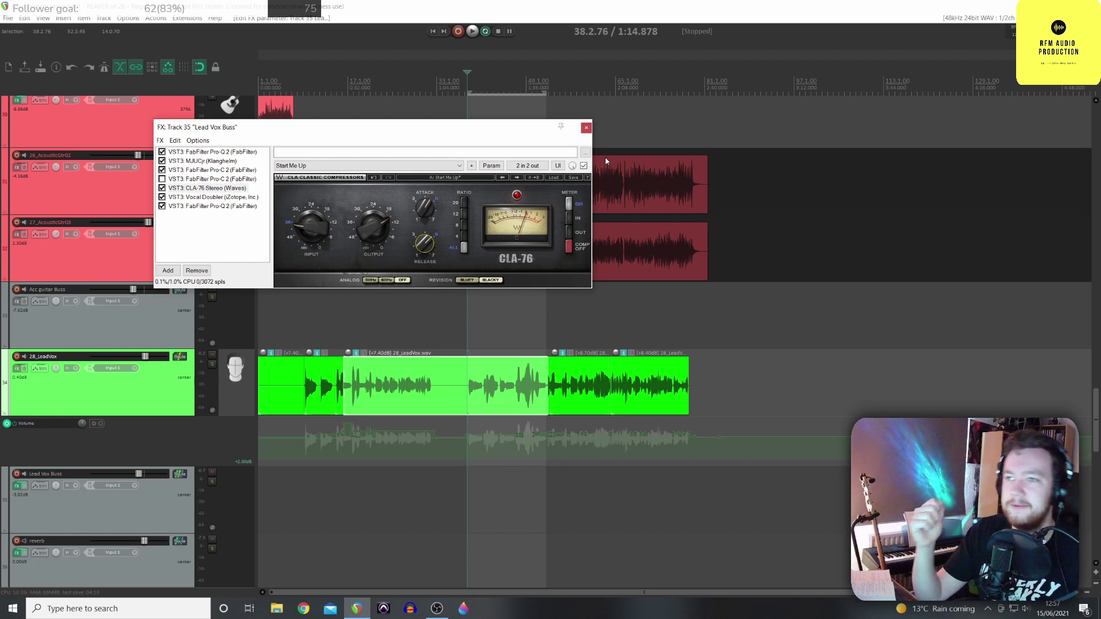
key("space")
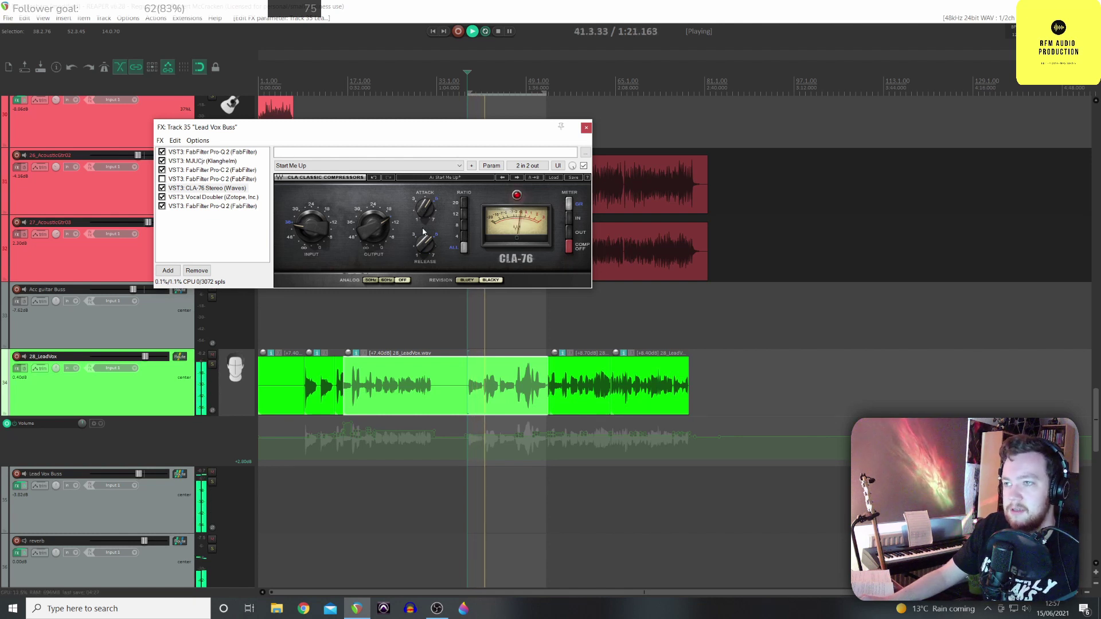
left_click_drag(424, 241, 425, 262)
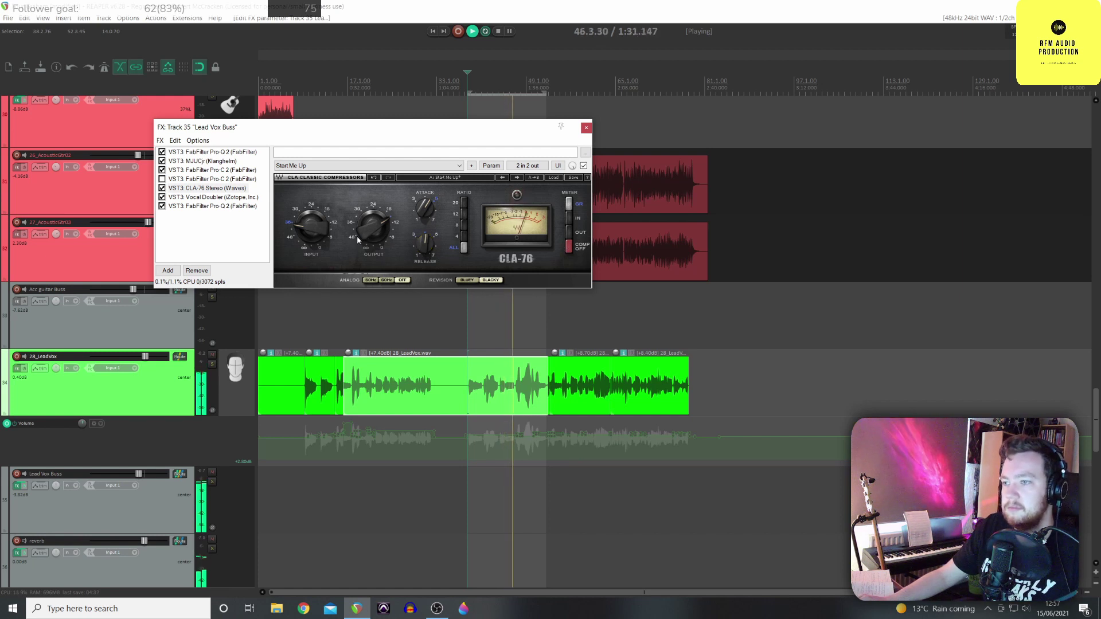
left_click(584, 166)
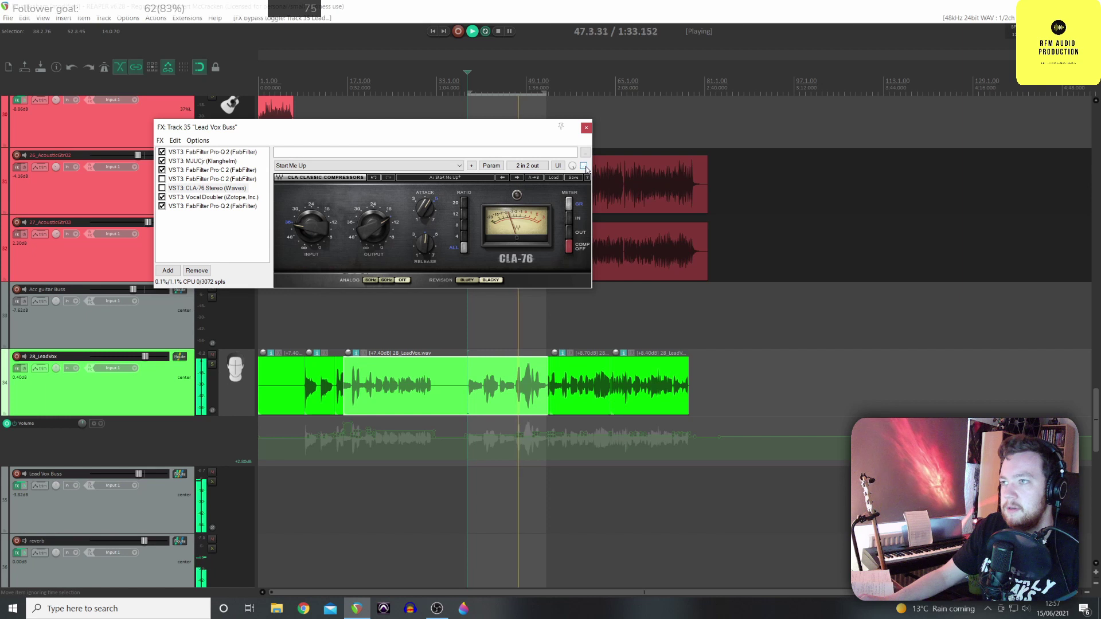
left_click(584, 166)
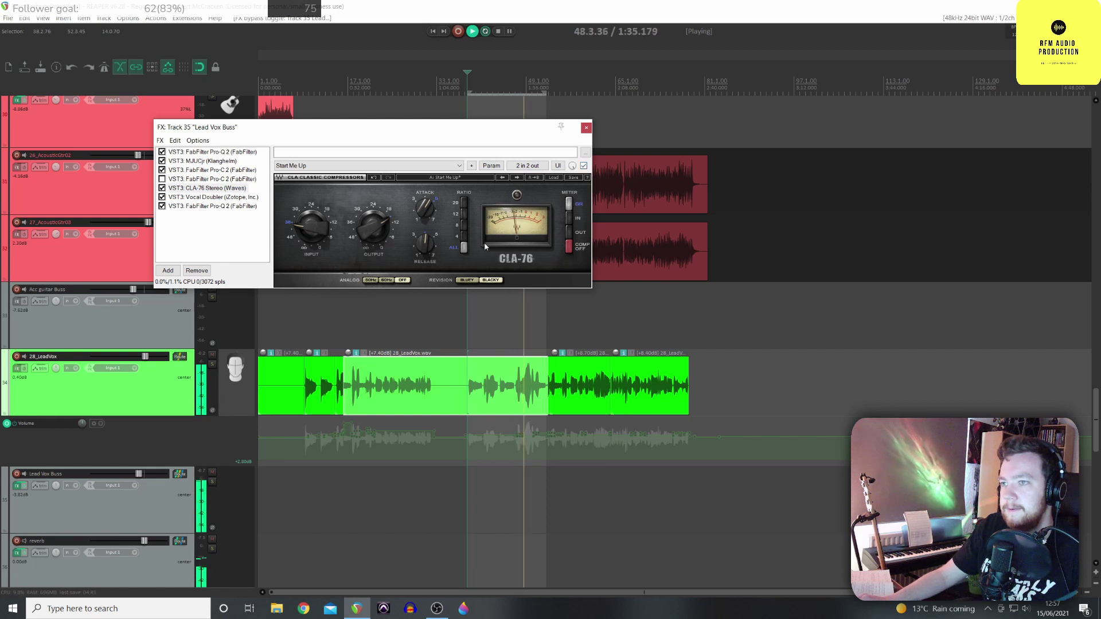
Set the CLA-76's ratio to 8, reposition the FX window, and stop playback
left_click(466, 227)
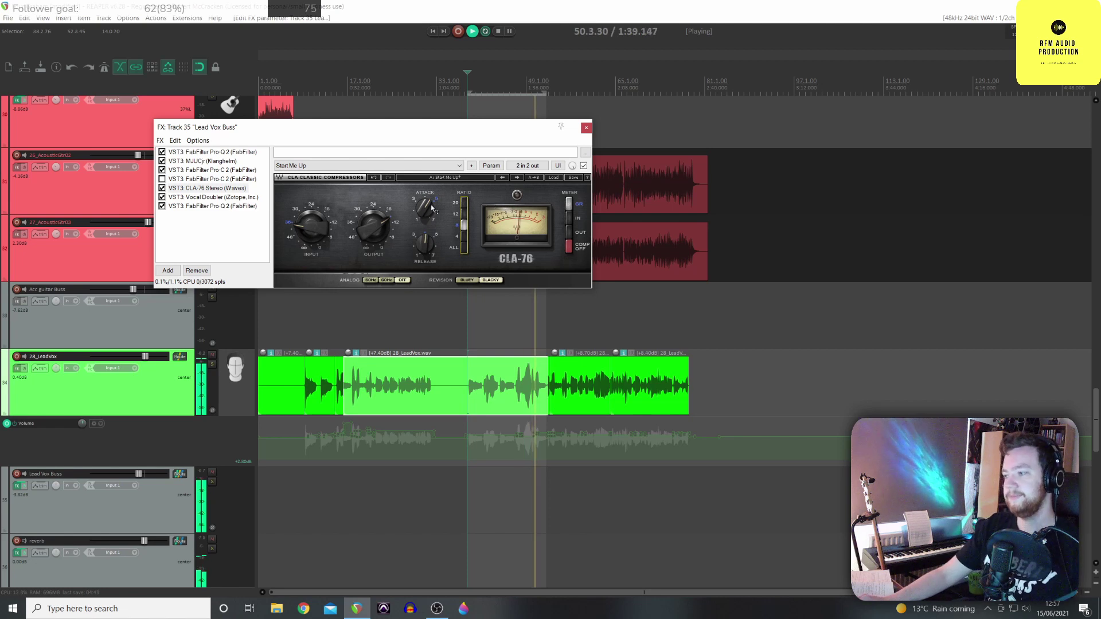
mouse_move(432, 208)
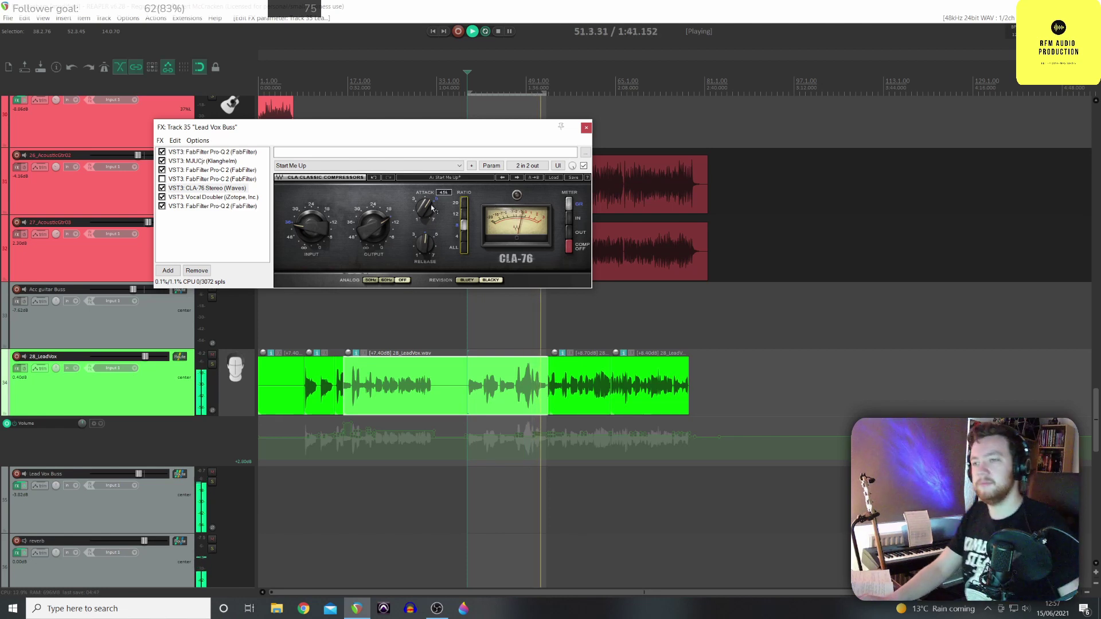
left_click_drag(473, 138, 516, 127)
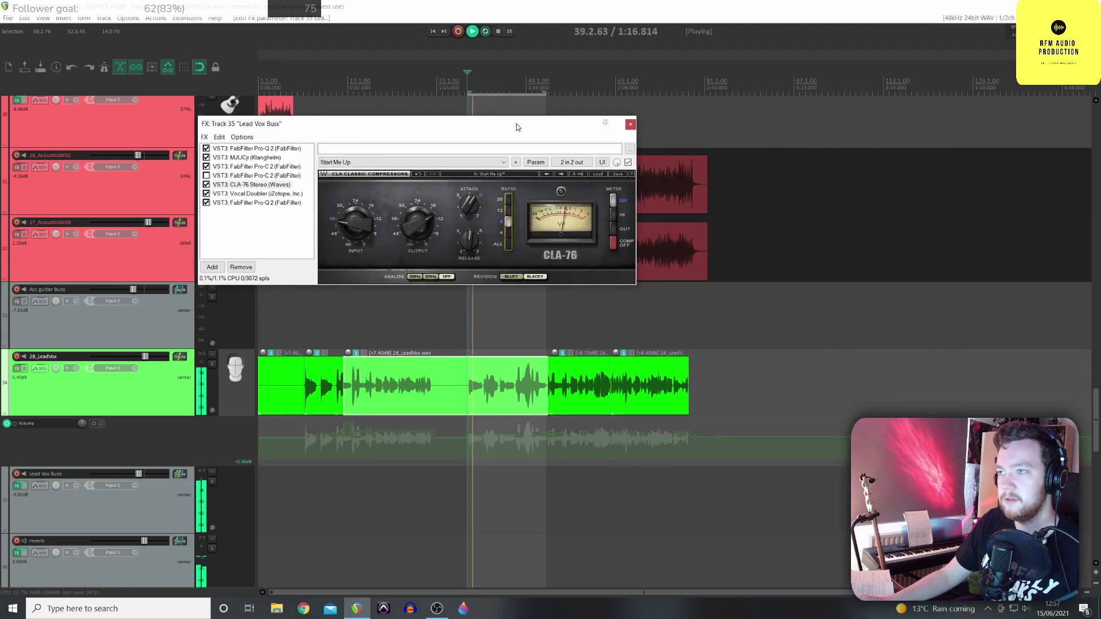
key("space")
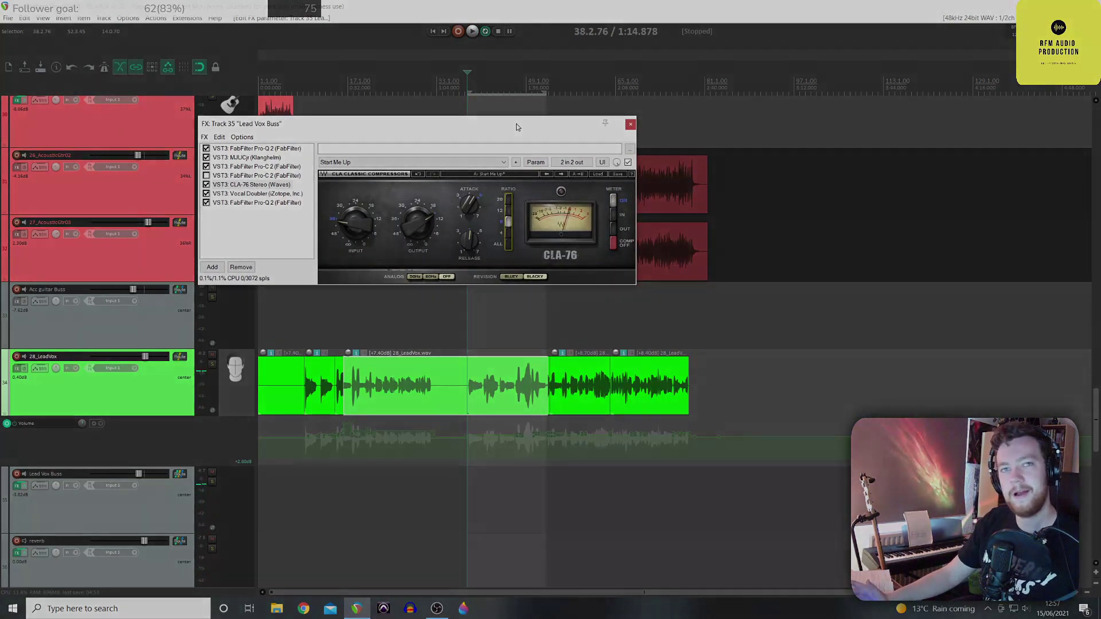